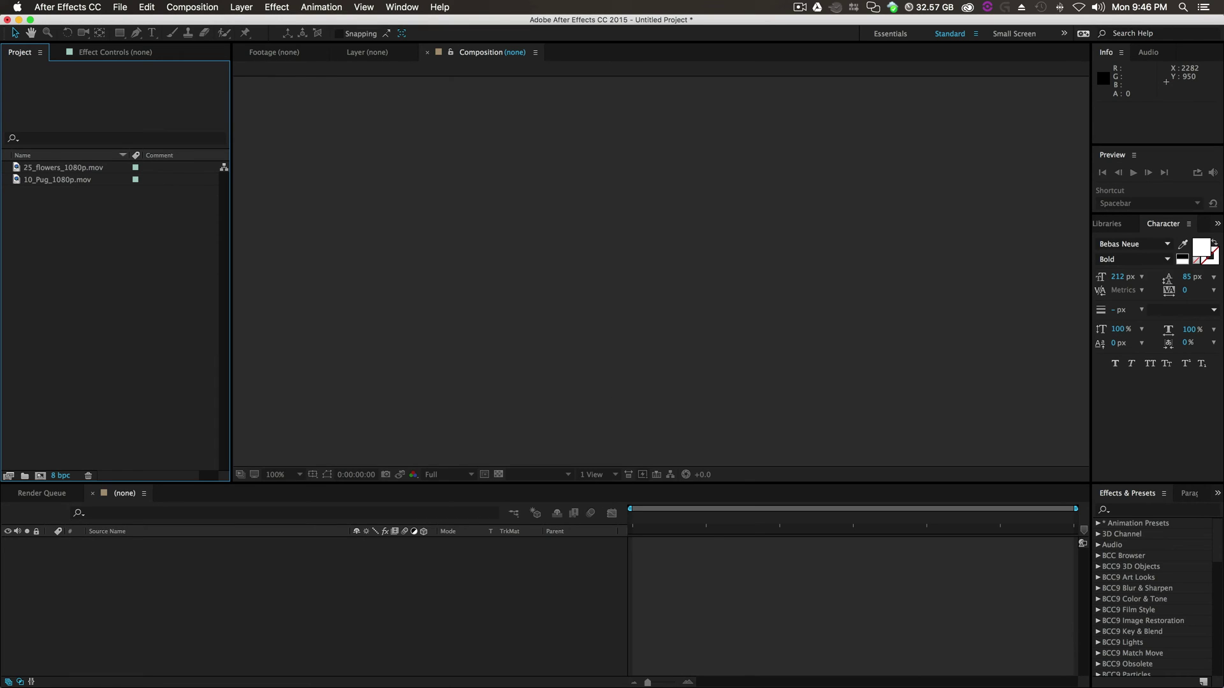
key("super+n")
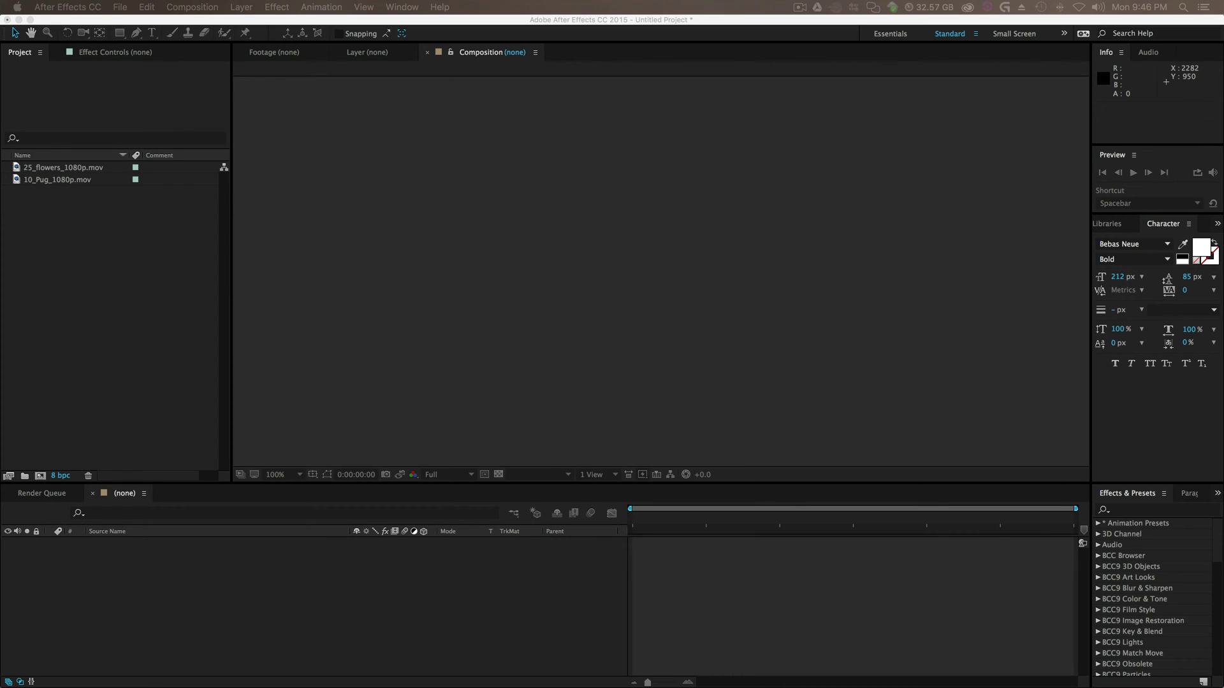
left_click(89, 348)
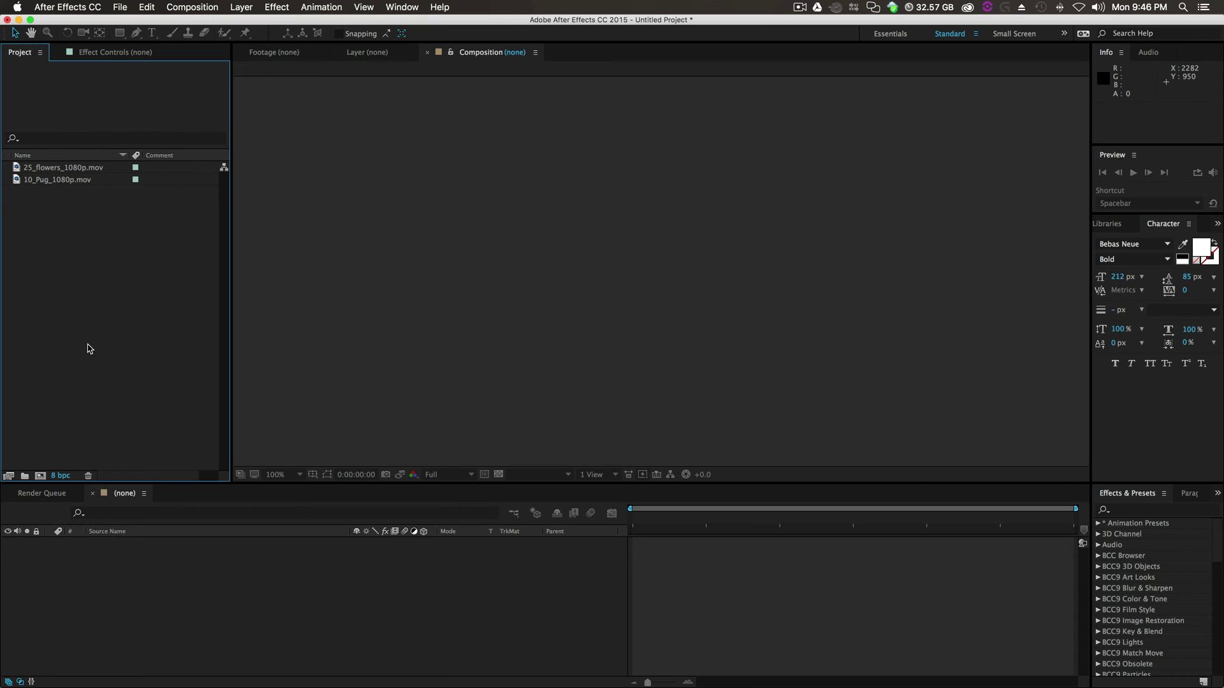
- Preview the 10_Pug_1080p.mov footage and create a new composition from it
left_click(51, 181)
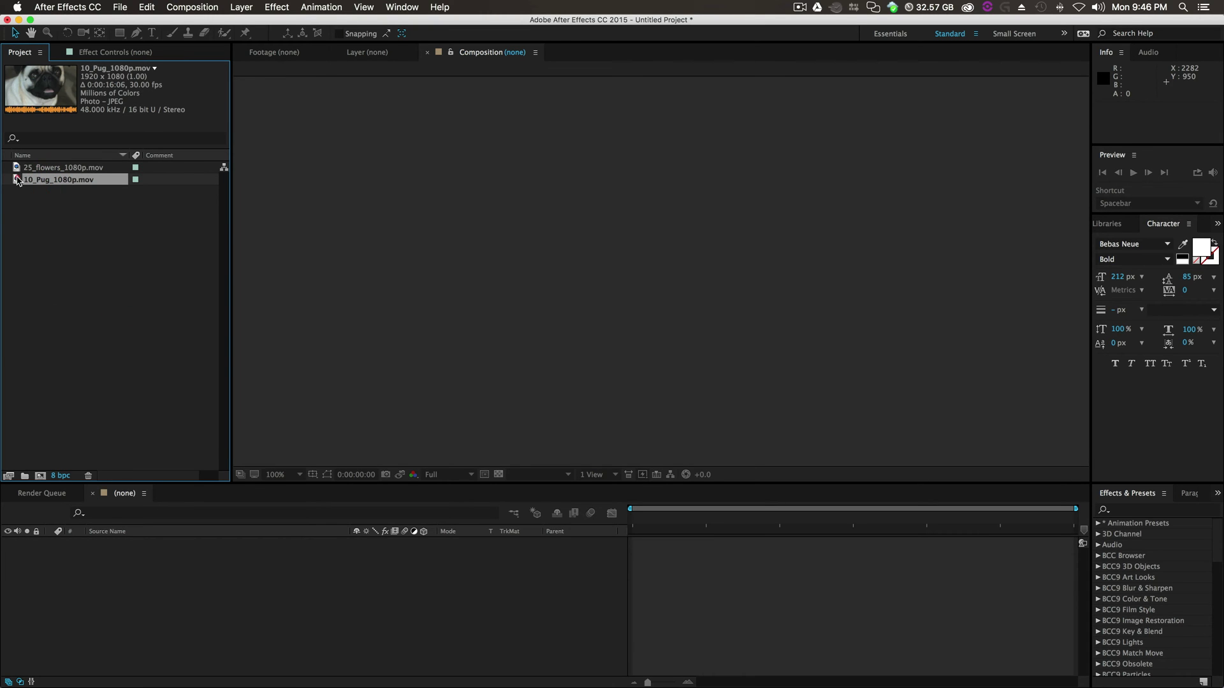
double_click(18, 181)
left_click_drag(566, 440, 590, 446)
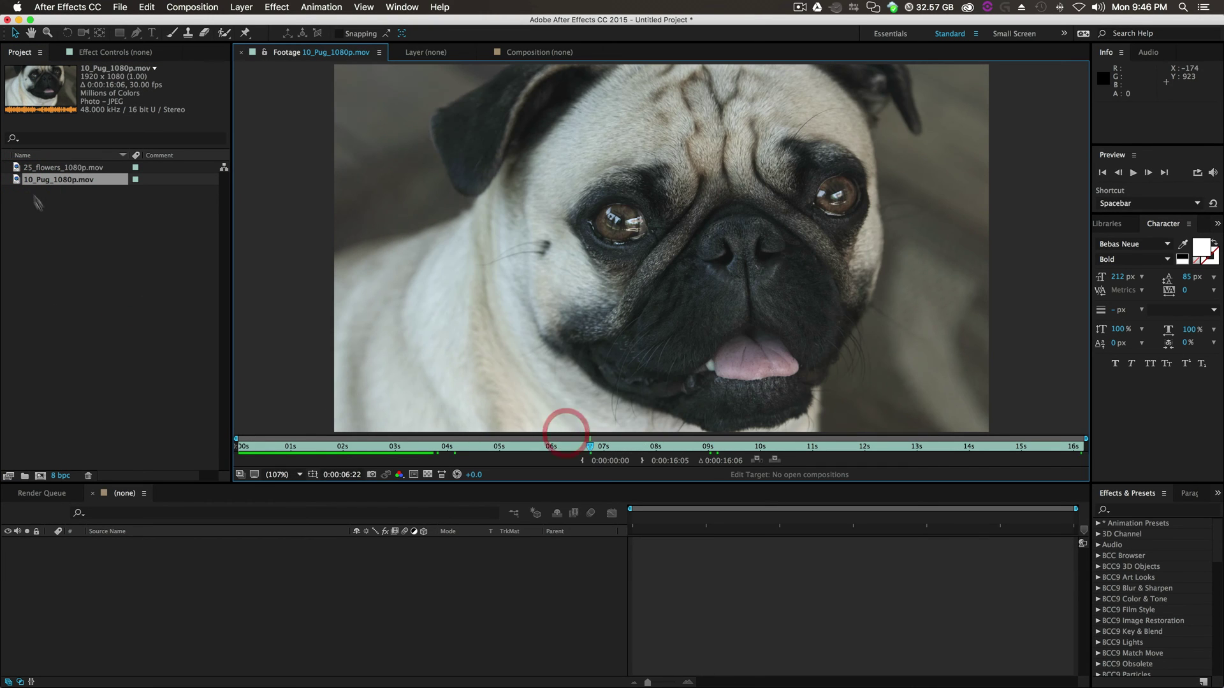
right_click(41, 181)
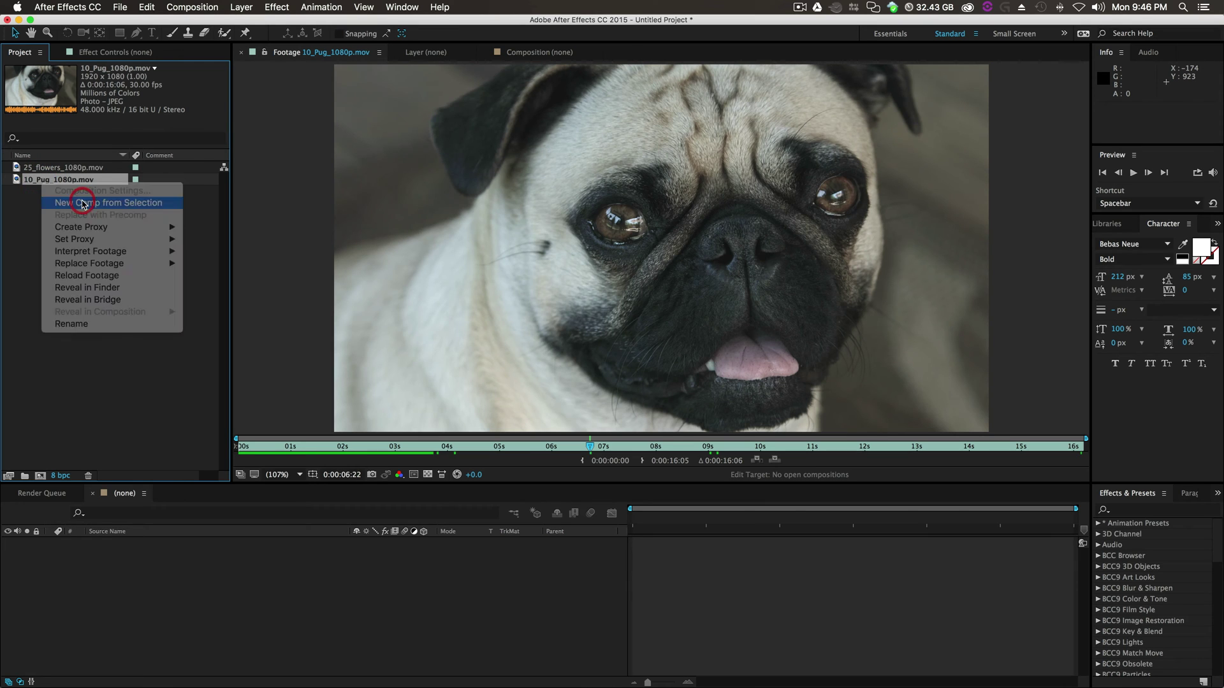
left_click(81, 203)
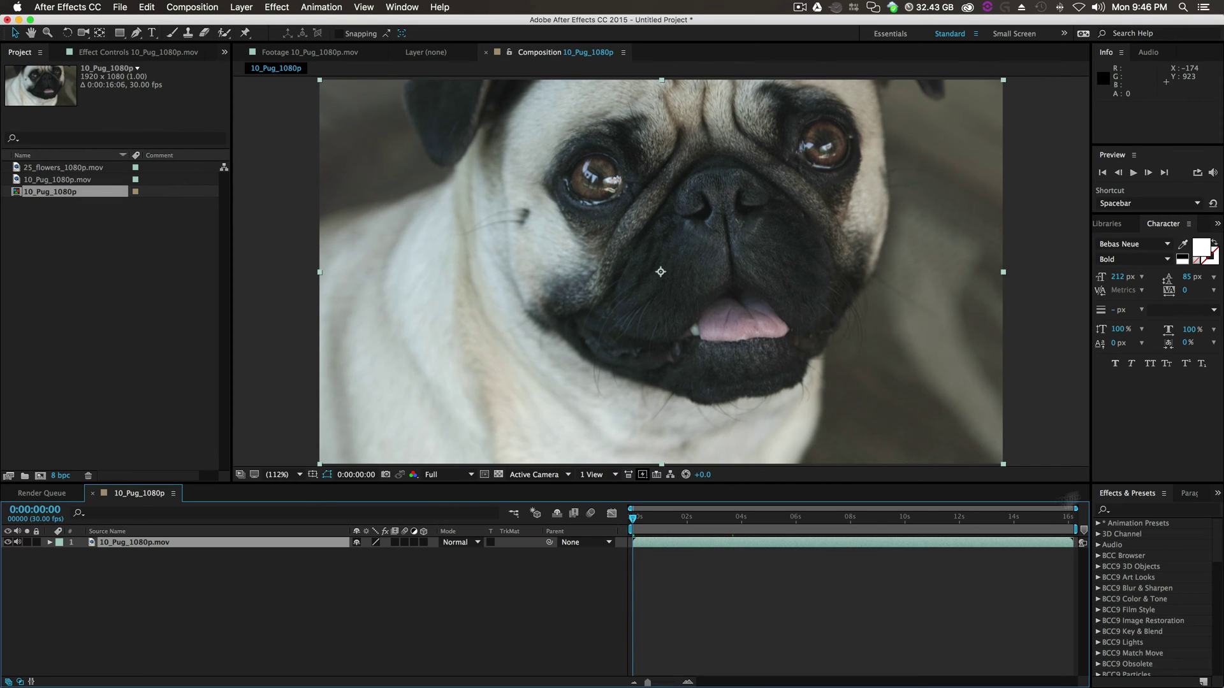
left_click_drag(636, 519, 832, 543)
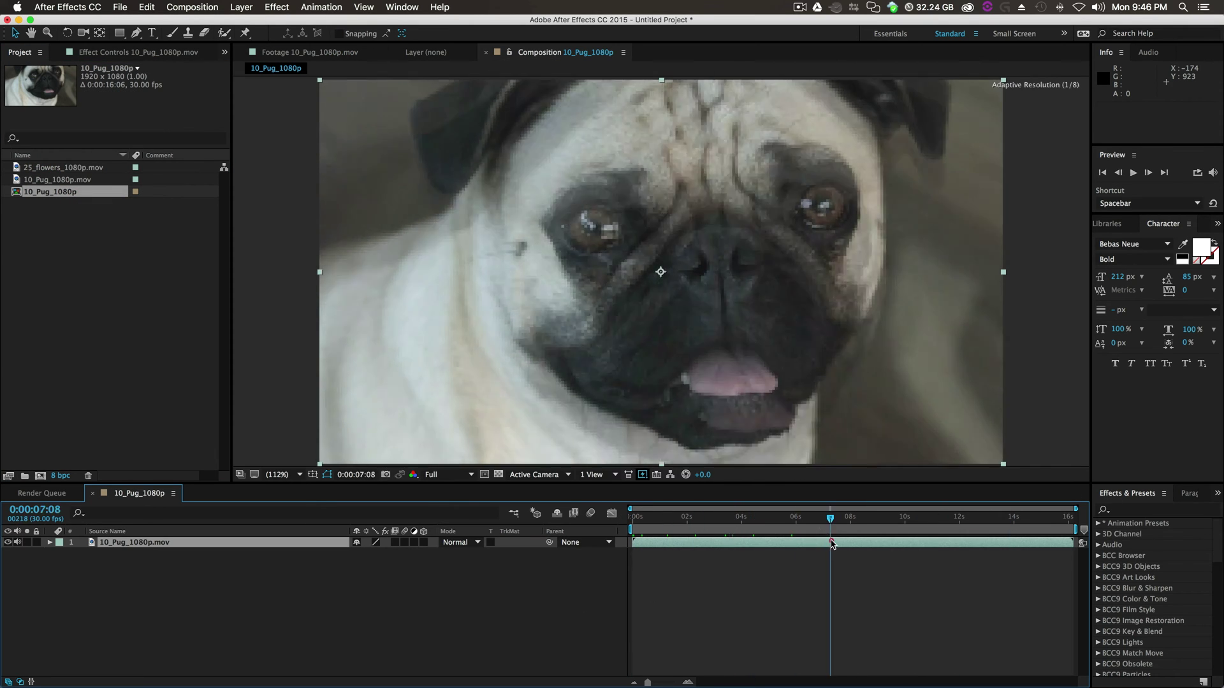
- Preview the 25_flowers_1080p.mov footage and add it to the composition above the pug layer
double_click(64, 167)
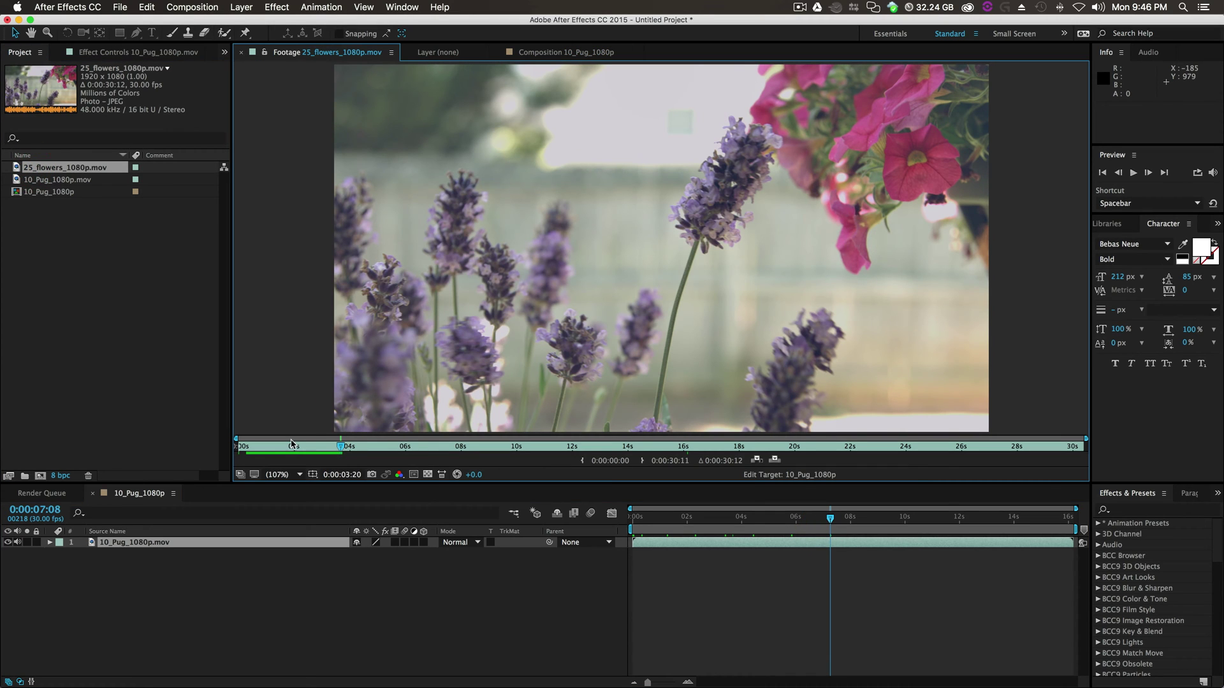
left_click_drag(340, 446, 571, 449)
left_click(43, 203)
left_click(62, 168)
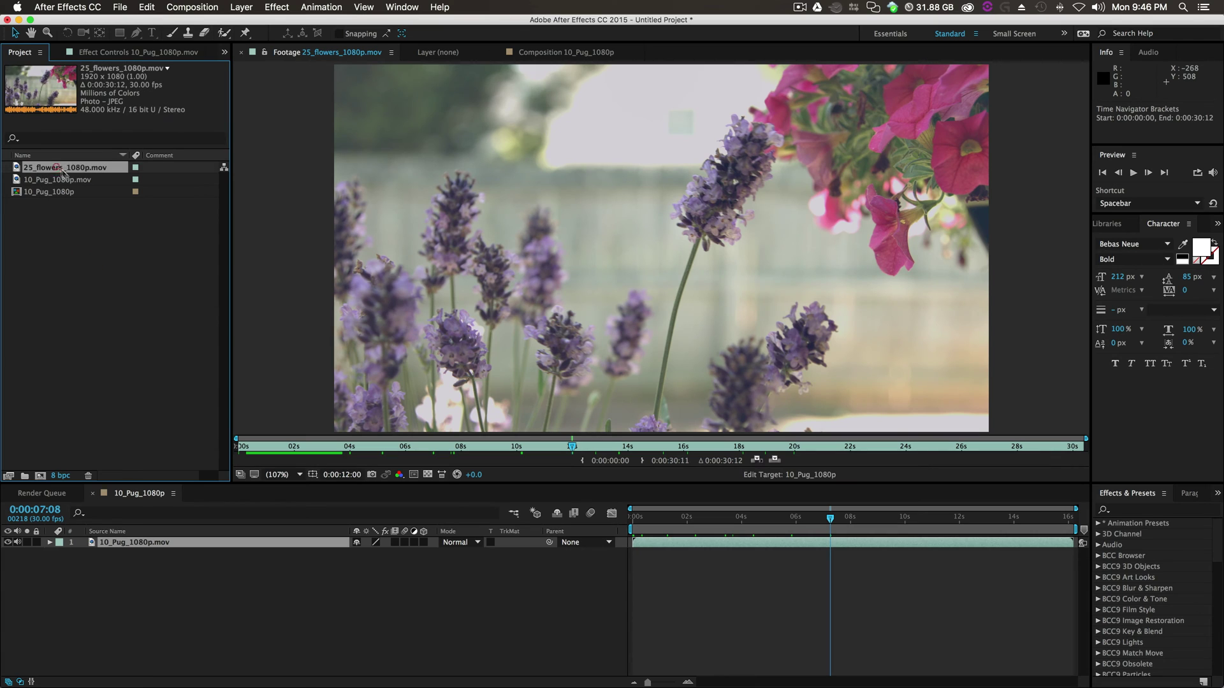
left_click_drag(62, 169, 191, 542)
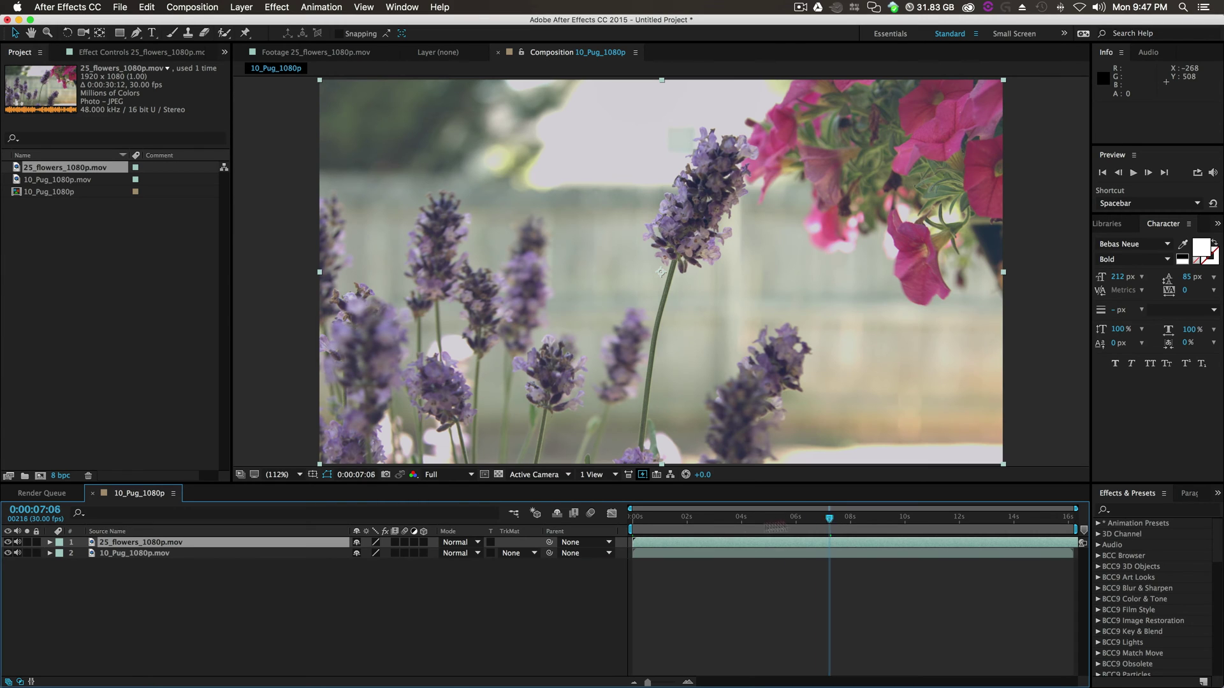
- Scrub through the composition and toggle the flowers layer's visibility to compare the two clips
left_click_drag(830, 520, 759, 542)
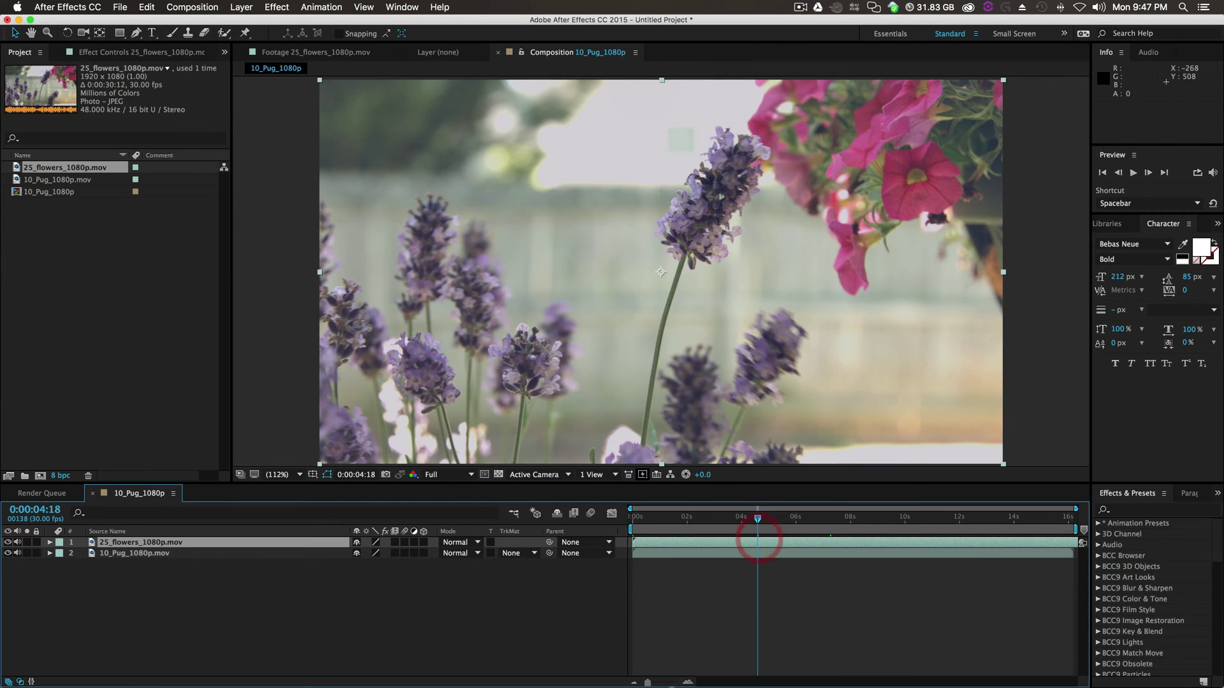
mouse_move(647, 685)
left_click(668, 612)
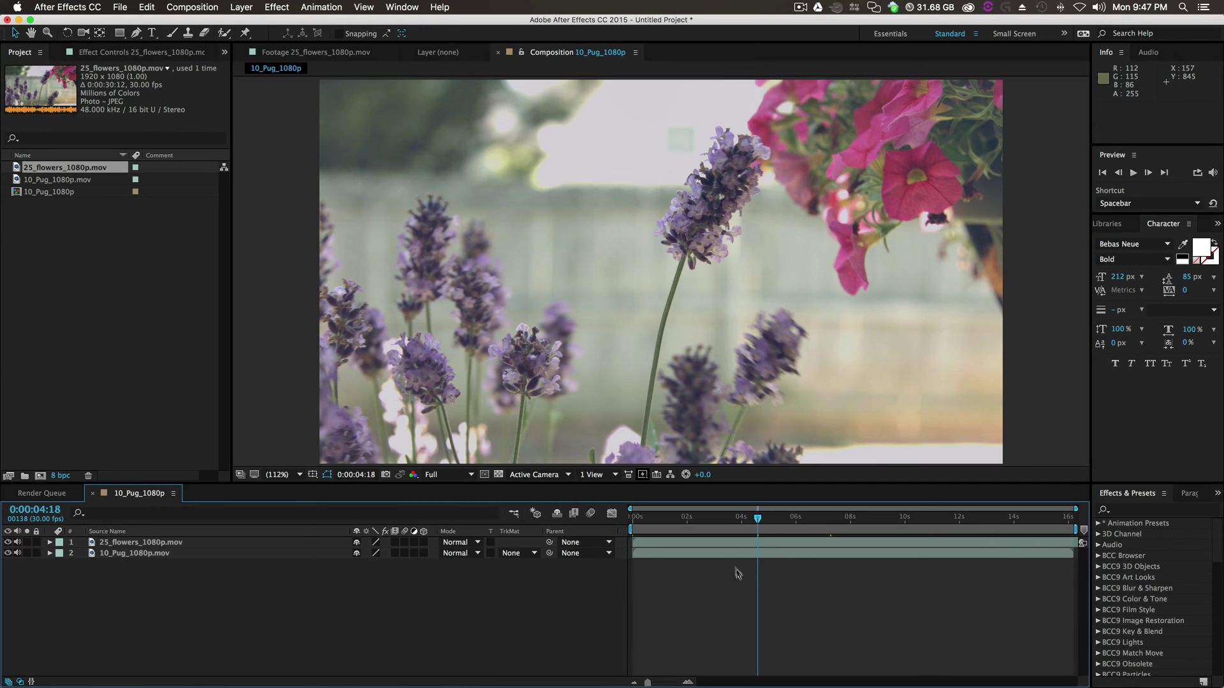
left_click_drag(760, 518, 704, 519)
left_click(715, 545)
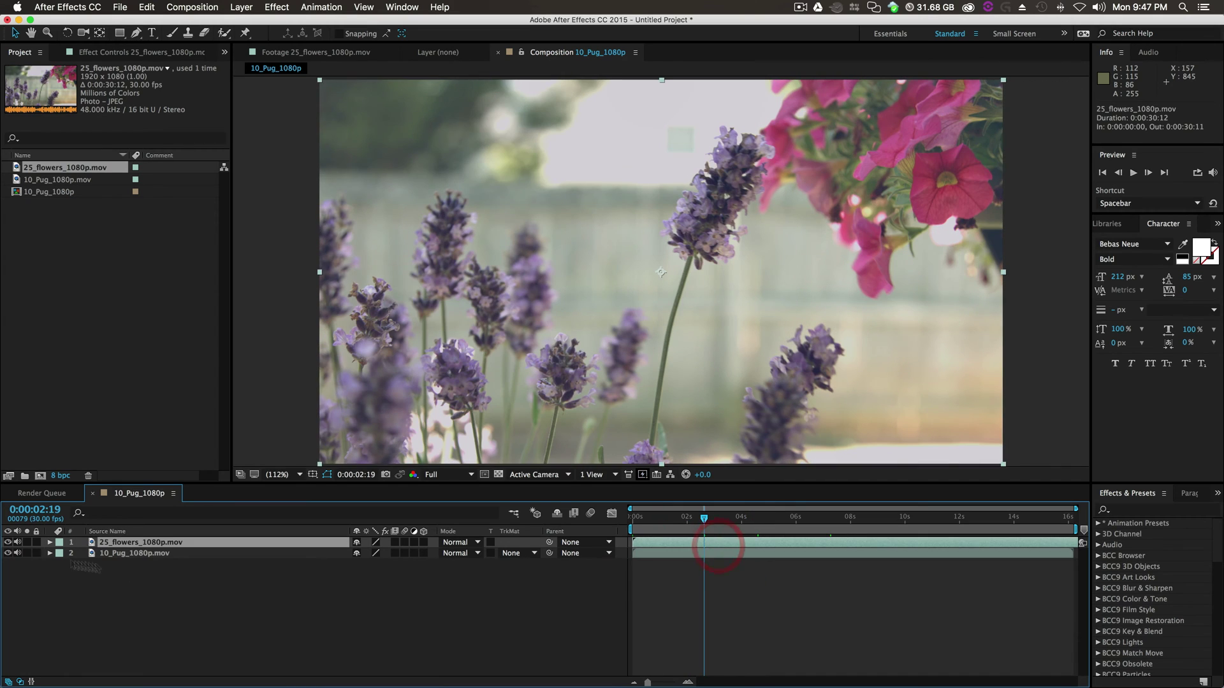
left_click(7, 542)
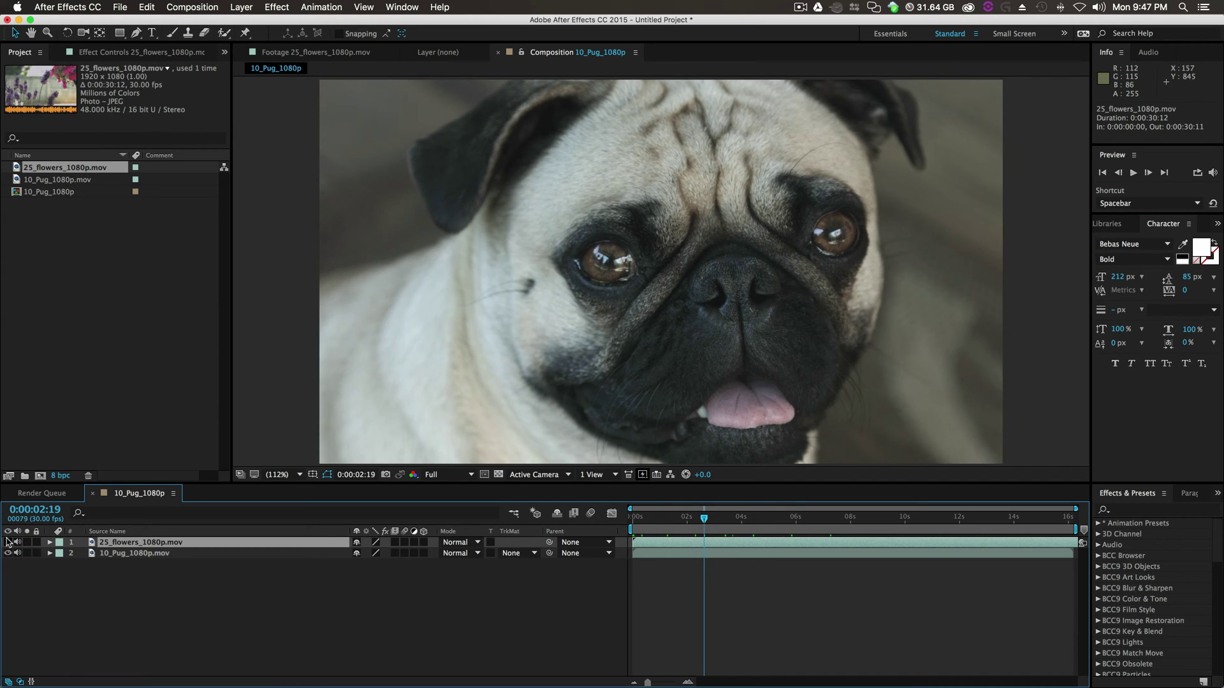
left_click(8, 543)
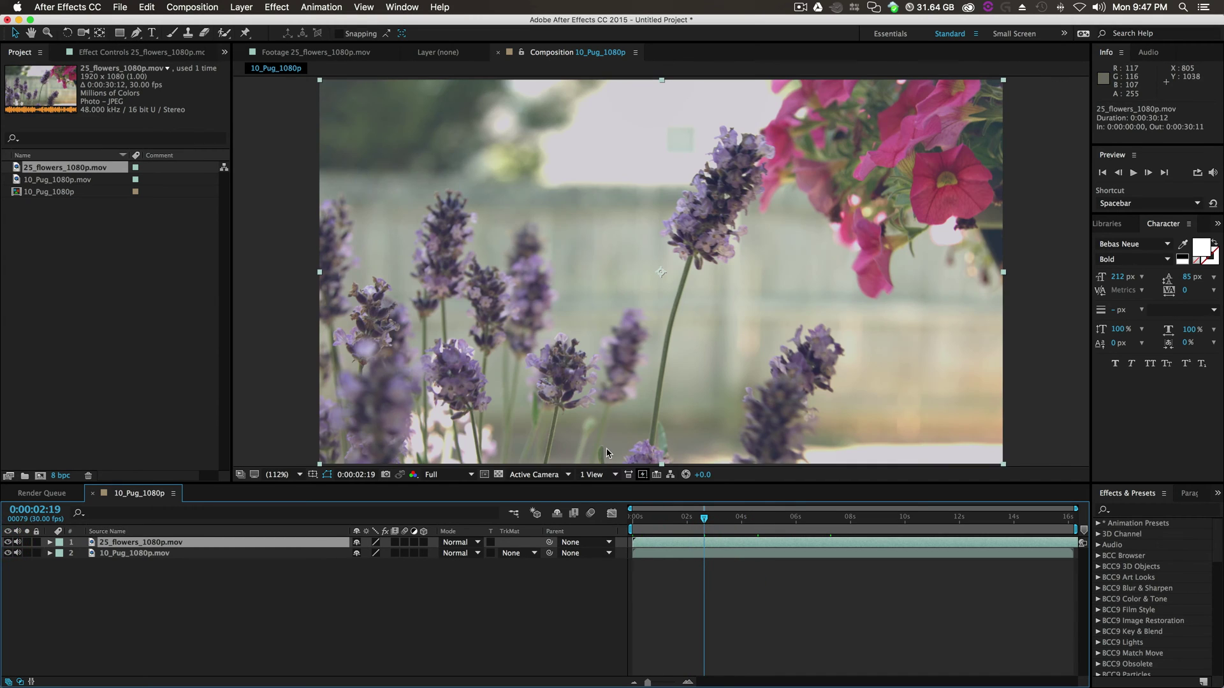
- At 0:00:03:02, draw a narrow diagonal four-point mask on the flowers layer with the Pen tool, right of the frame's center and extending past both frame edges
key("comma")
key("comma")
key("comma")
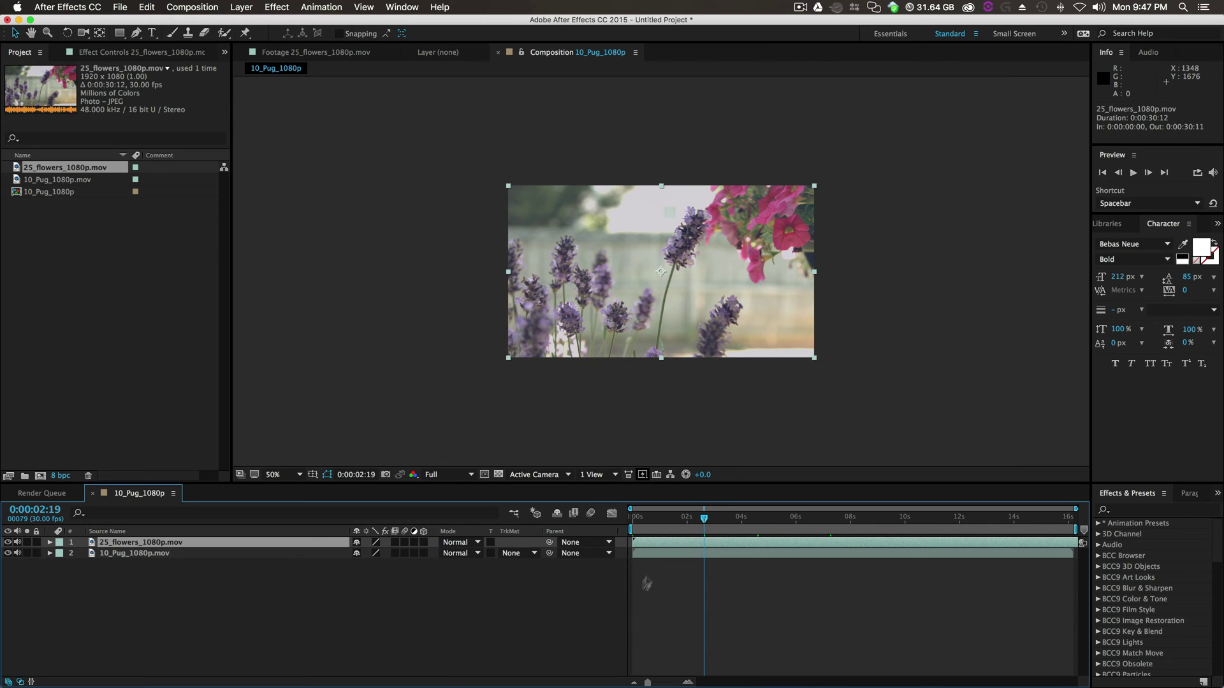
mouse_move(703, 518)
left_mouse_down()
mouse_move(762, 518)
mouse_move(716, 518)
left_mouse_up()
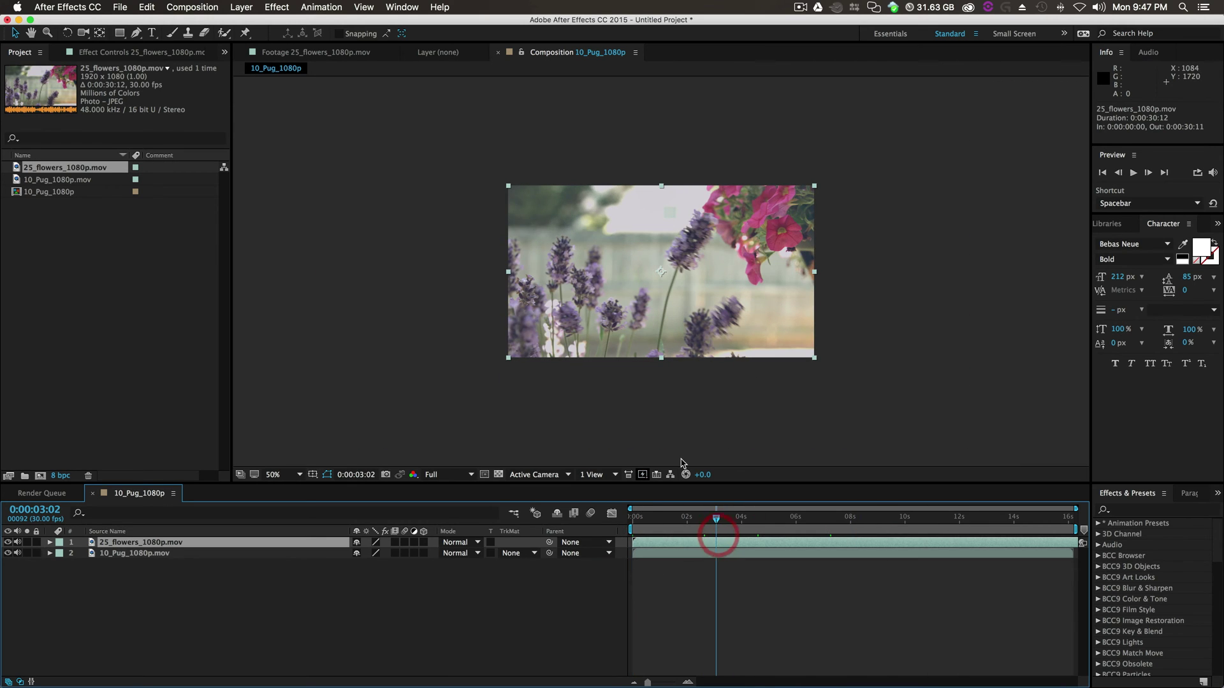
left_click(603, 387)
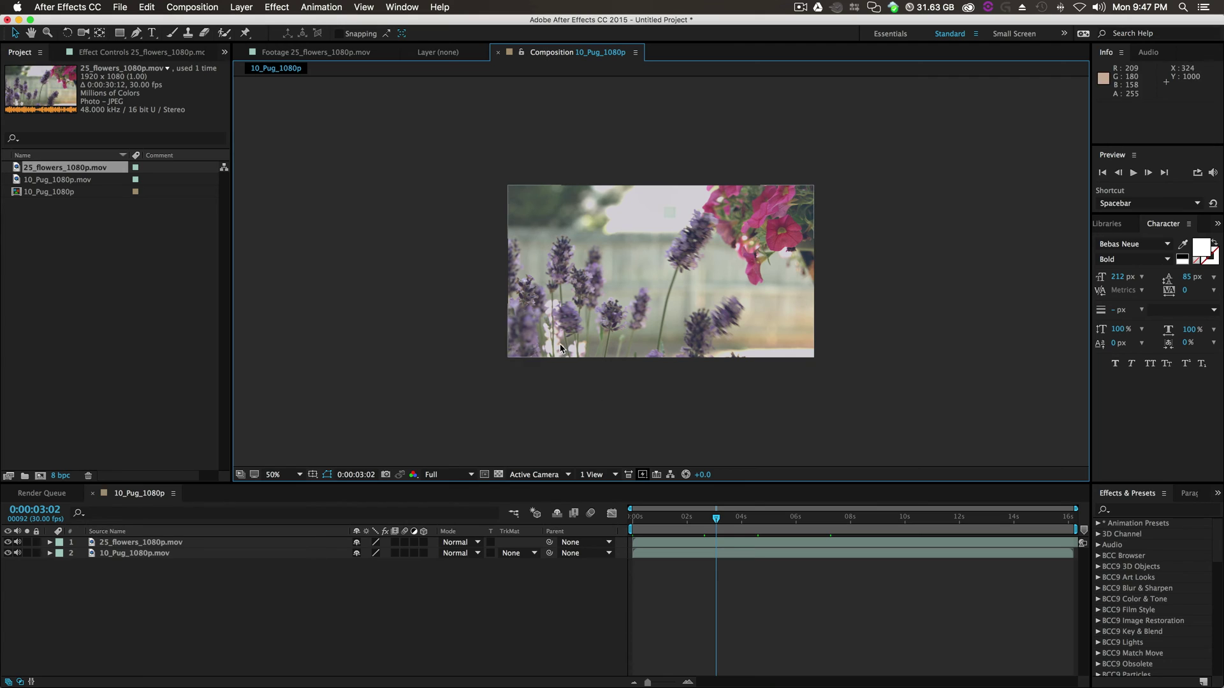
left_click(136, 33)
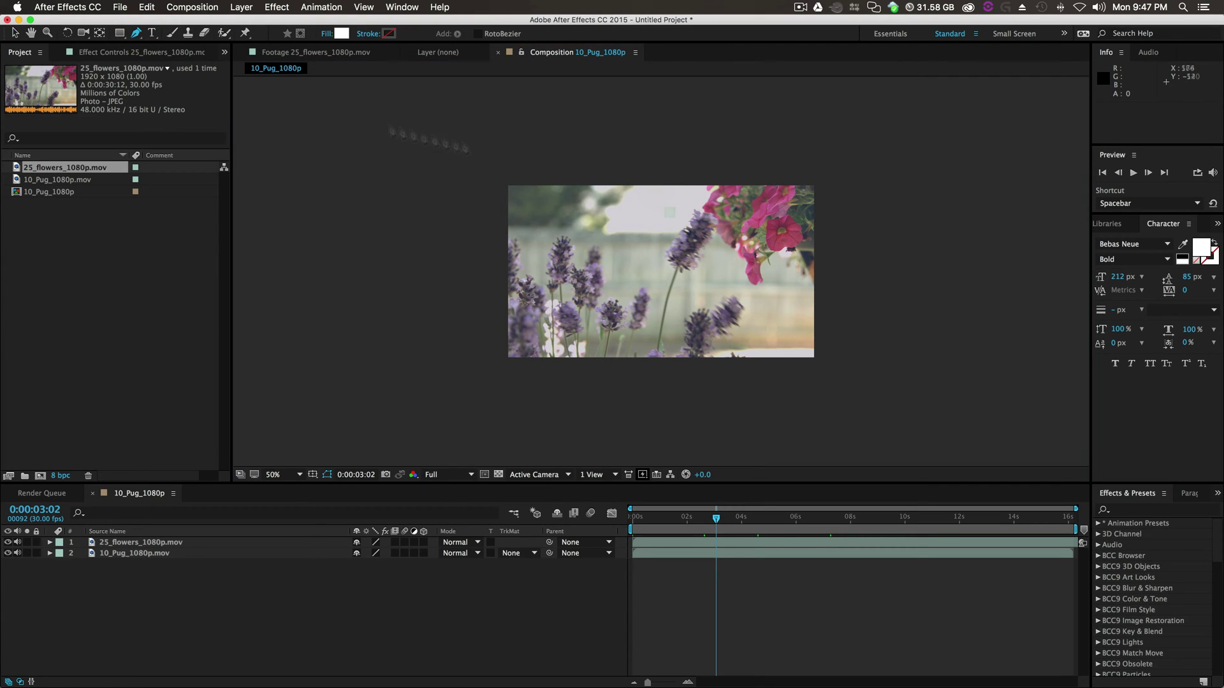
left_click(118, 544)
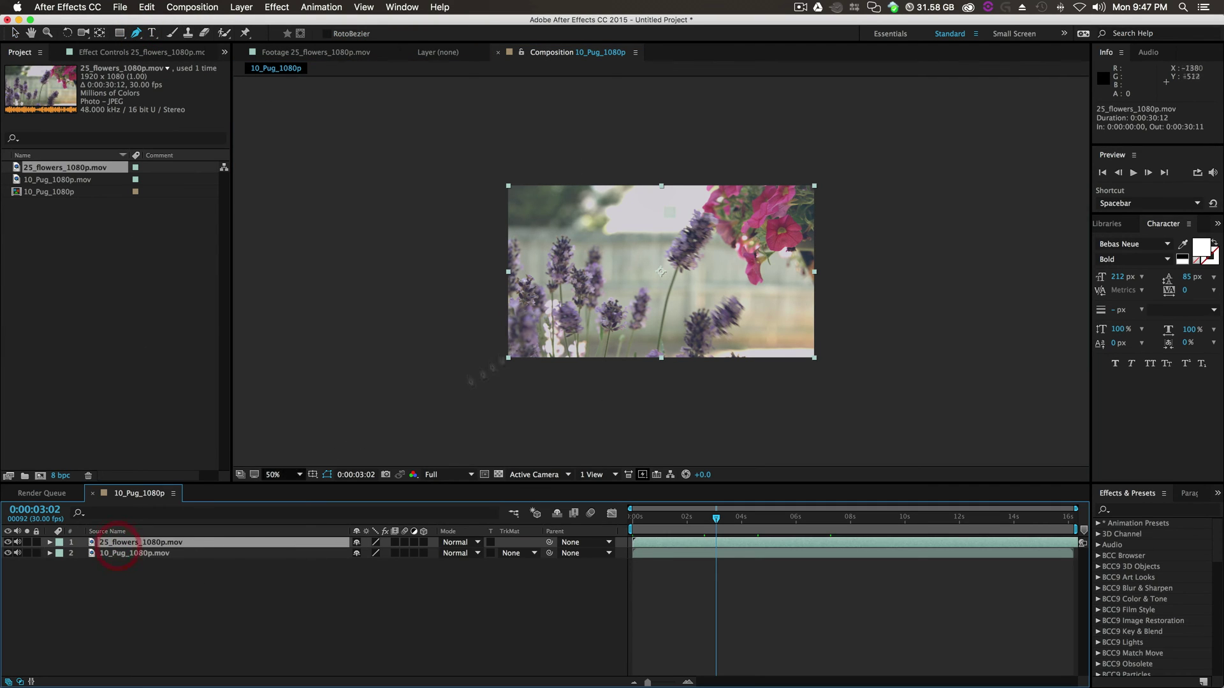
left_click(693, 156)
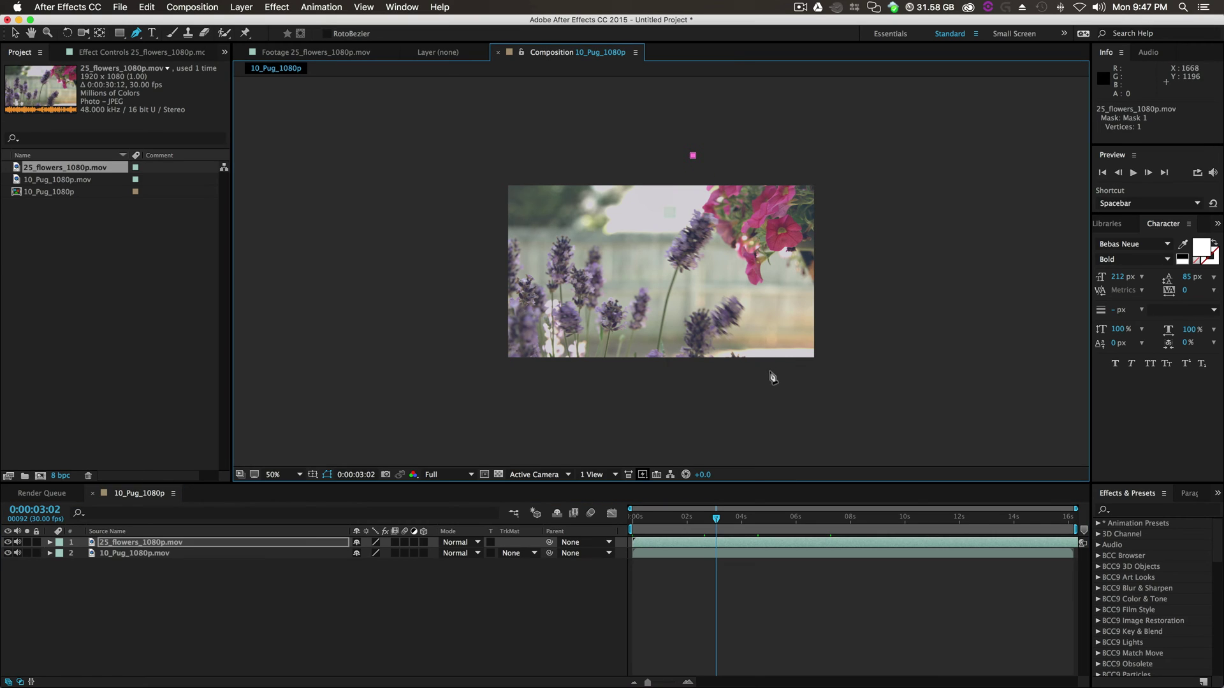
left_click(774, 376)
left_click(732, 376)
left_click(654, 154)
left_click(693, 155)
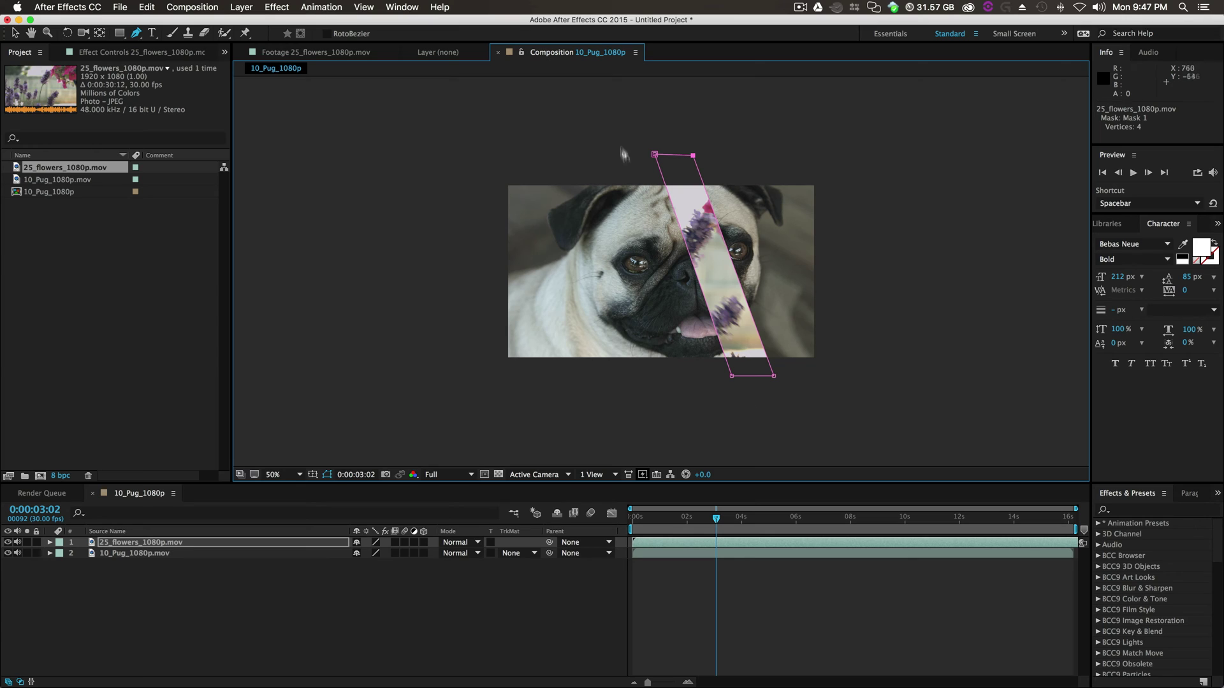
- Draw a second, wider diagonal four-point mask on the flowers layer to the left of the first, leaving a gap between them
left_click(632, 152)
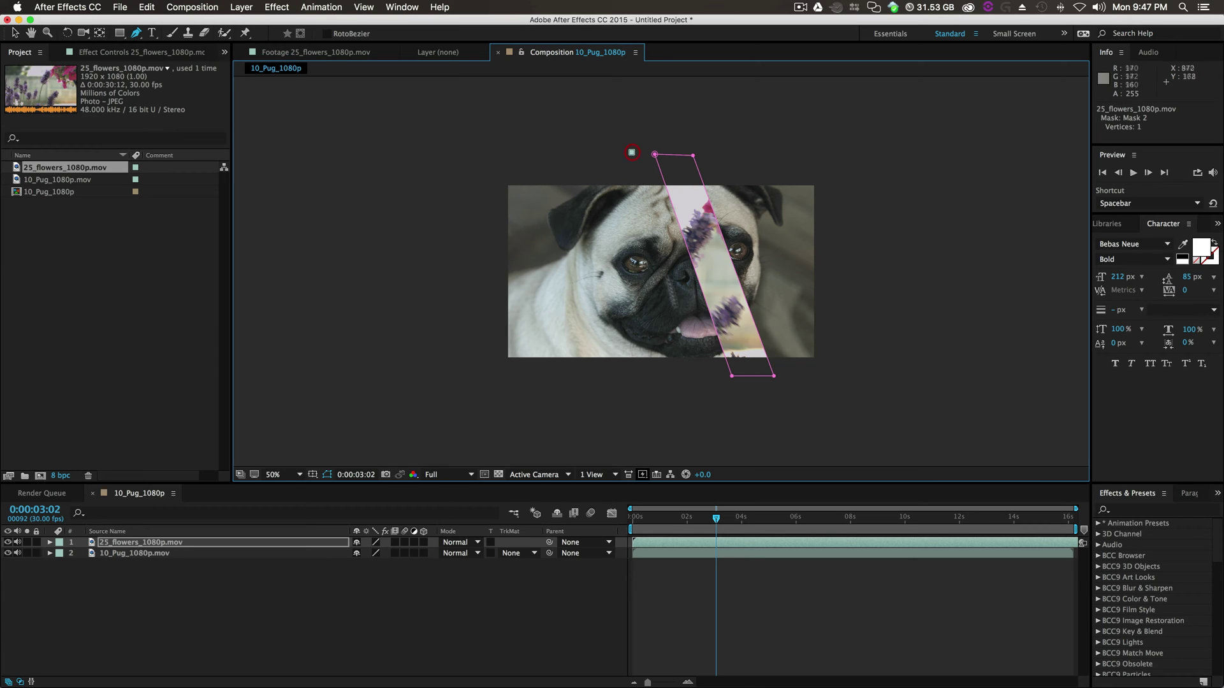
left_click(696, 378)
left_click(594, 381)
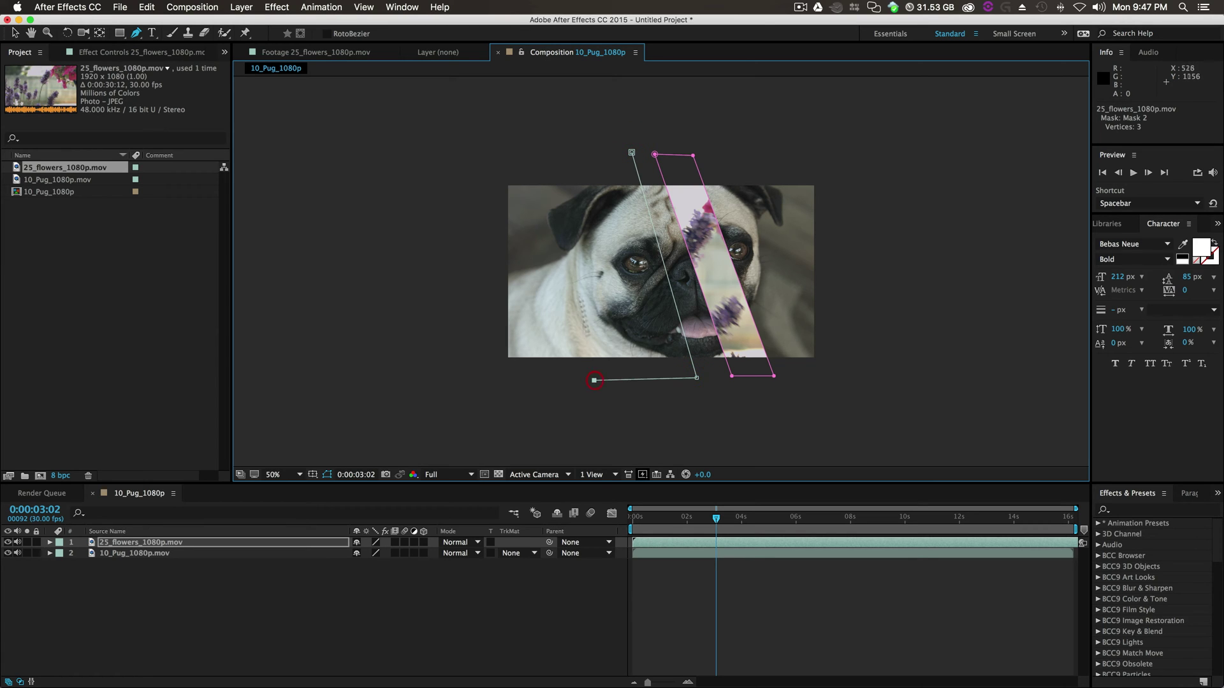
left_click(537, 151)
left_click(632, 152)
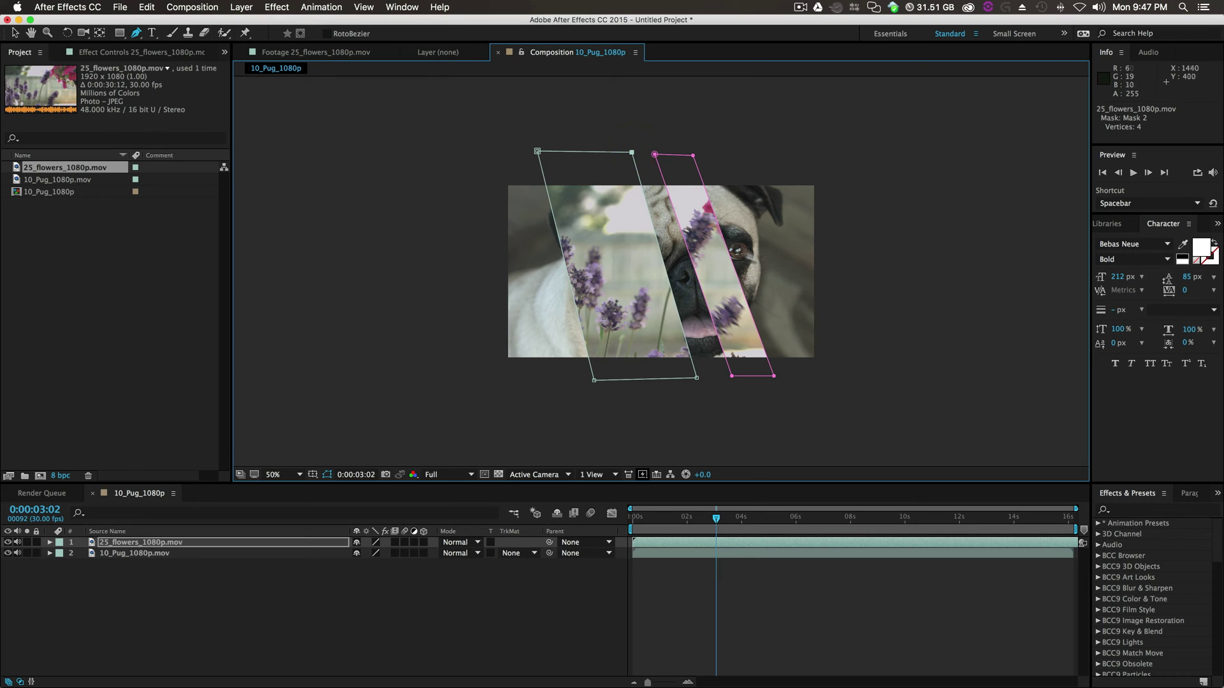
- Draw a third four-point mask with a slanted right edge over the frame's left end, extending far beyond the frame on the left
left_click(543, 380)
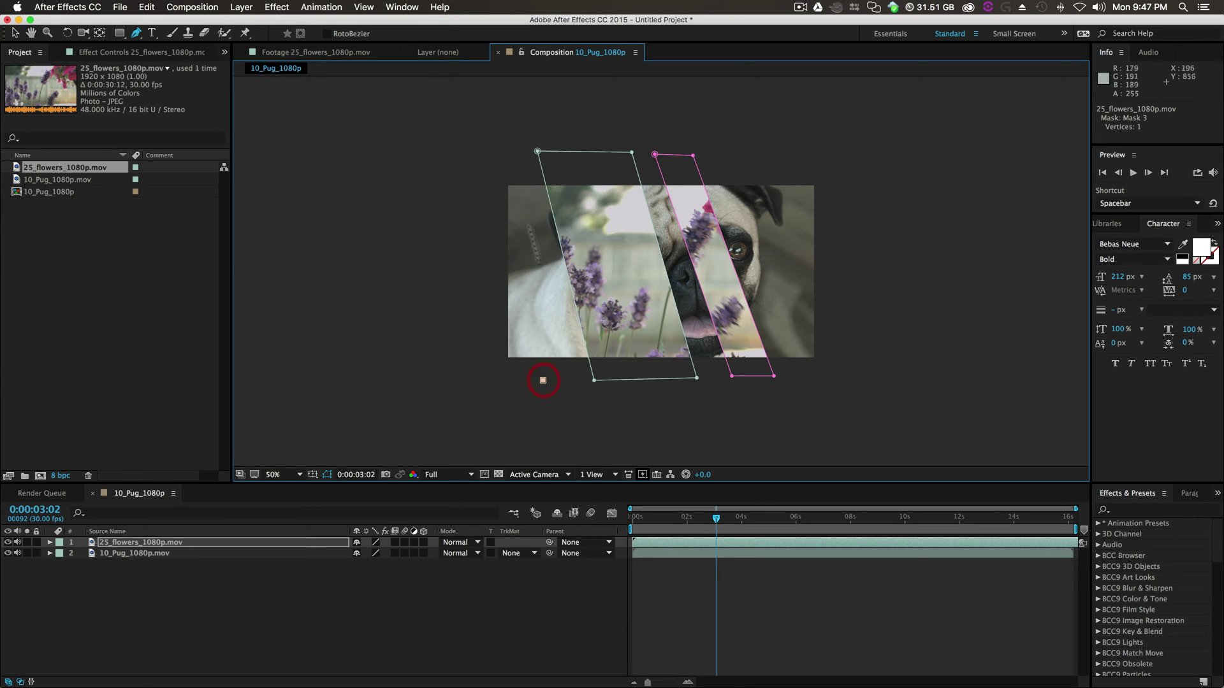
left_click(494, 146)
key("comma")
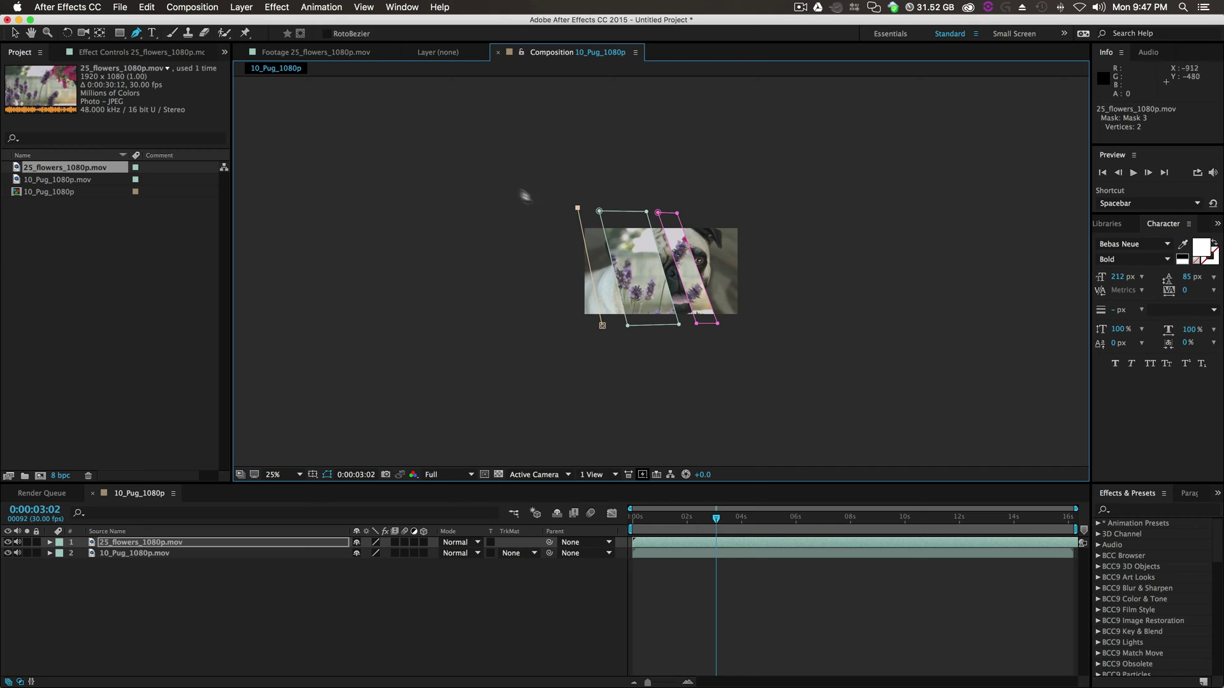
left_click(378, 209)
left_click(377, 334)
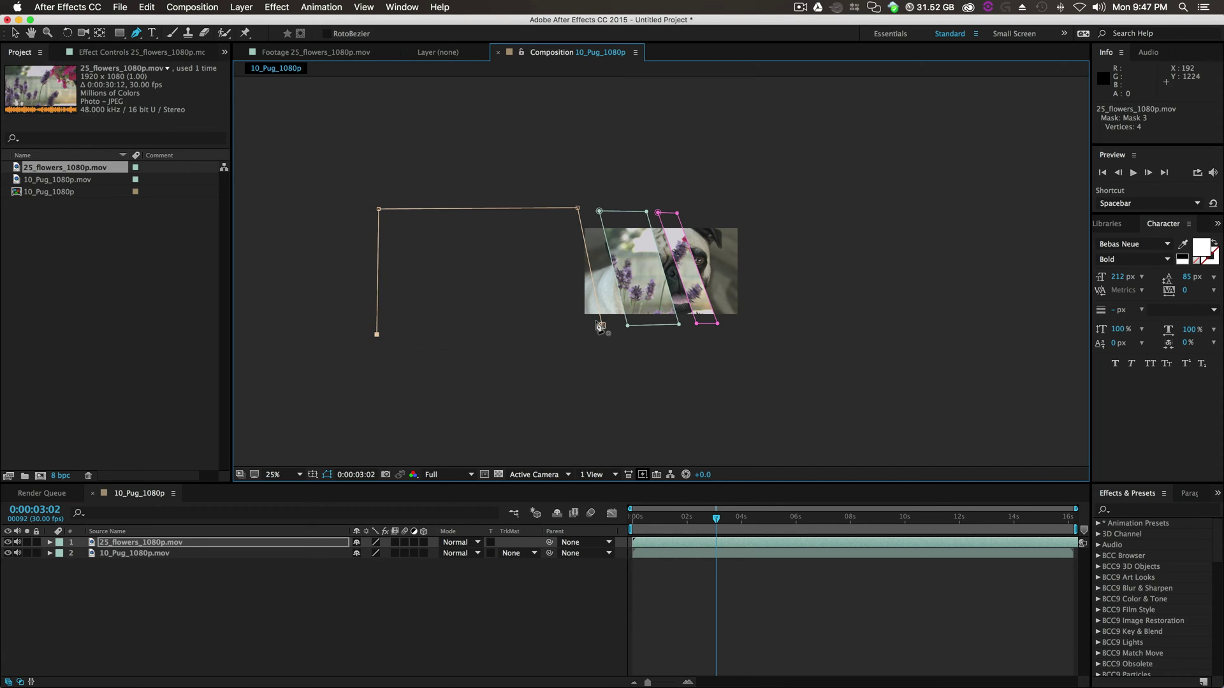
left_click(602, 326)
key("period")
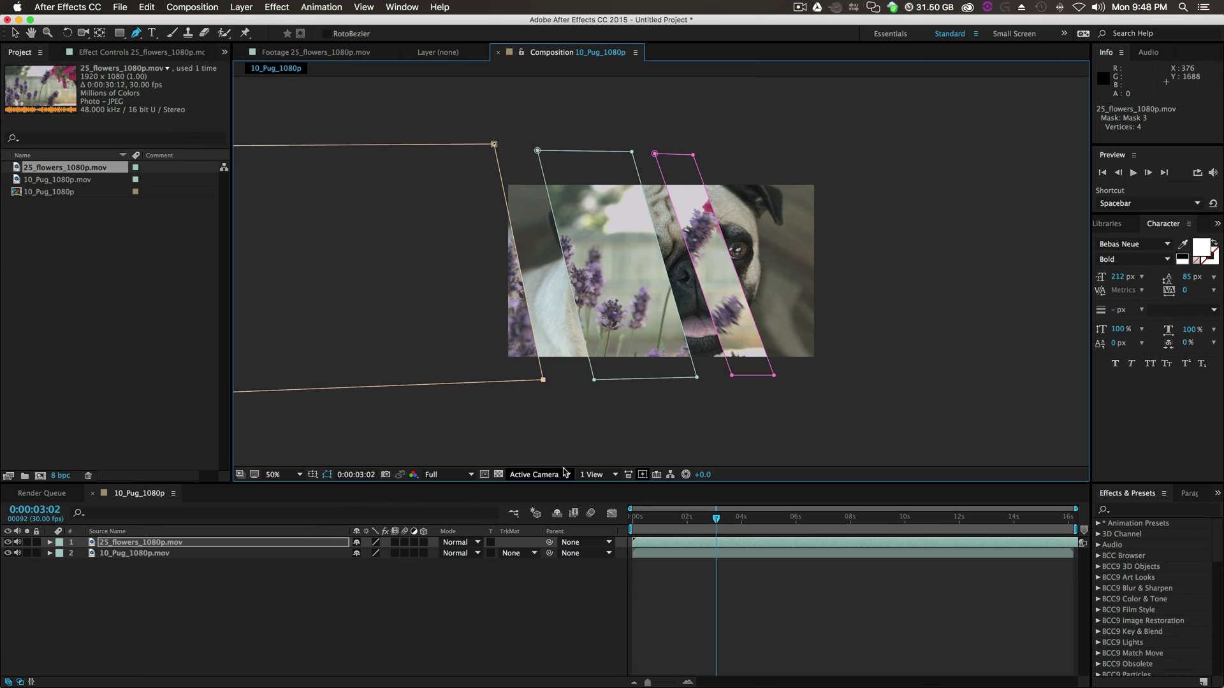
- Reveal the properties of all three masks on the flowers layer, enlarge the timeline to fit them, and activate the Selection tool
left_click(374, 648)
left_click(146, 543)
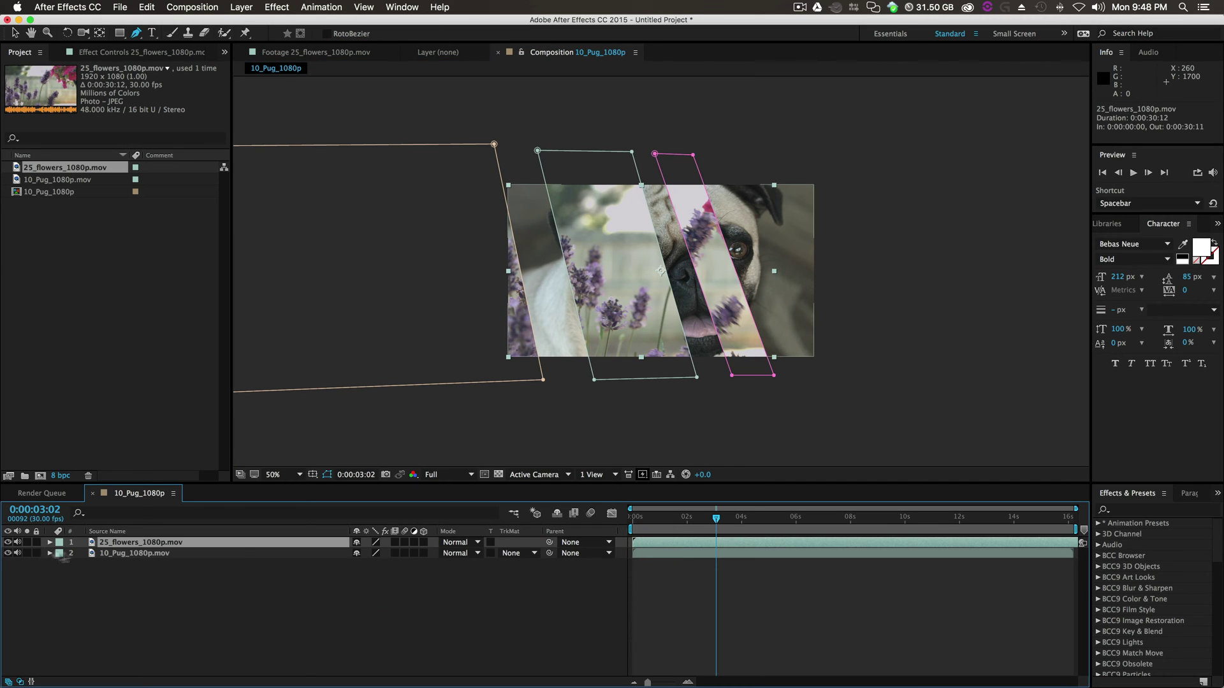
left_click(50, 543)
left_click(61, 554)
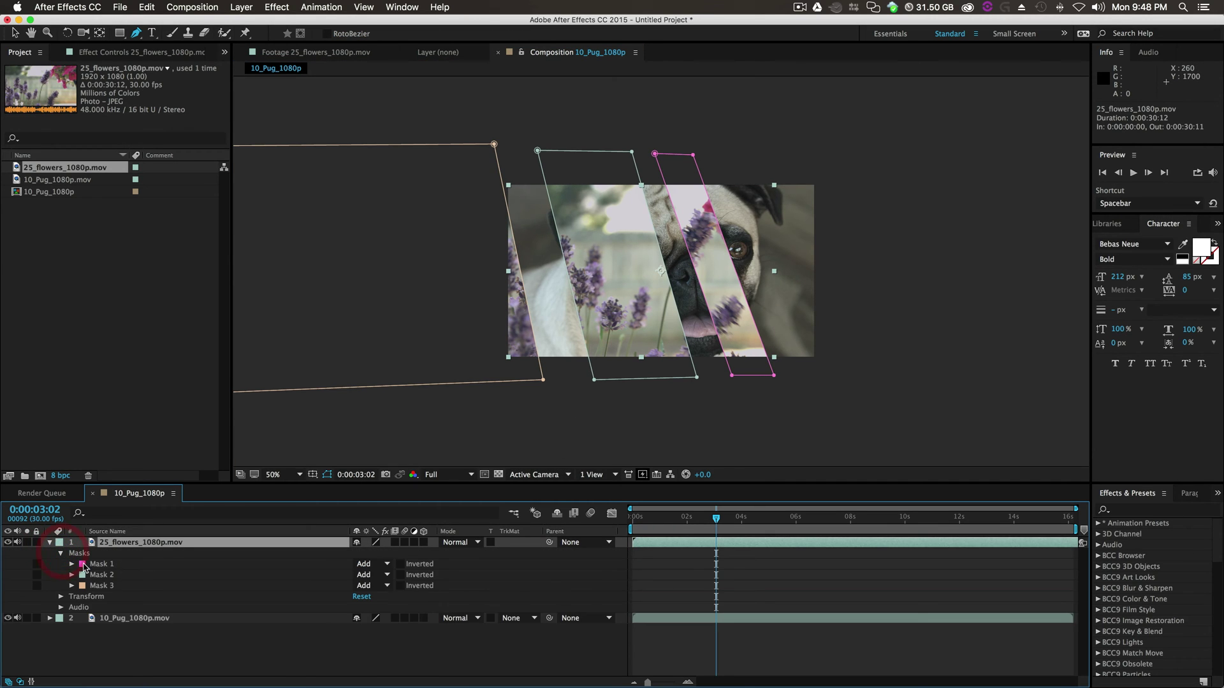
left_click(71, 565)
left_click(72, 618)
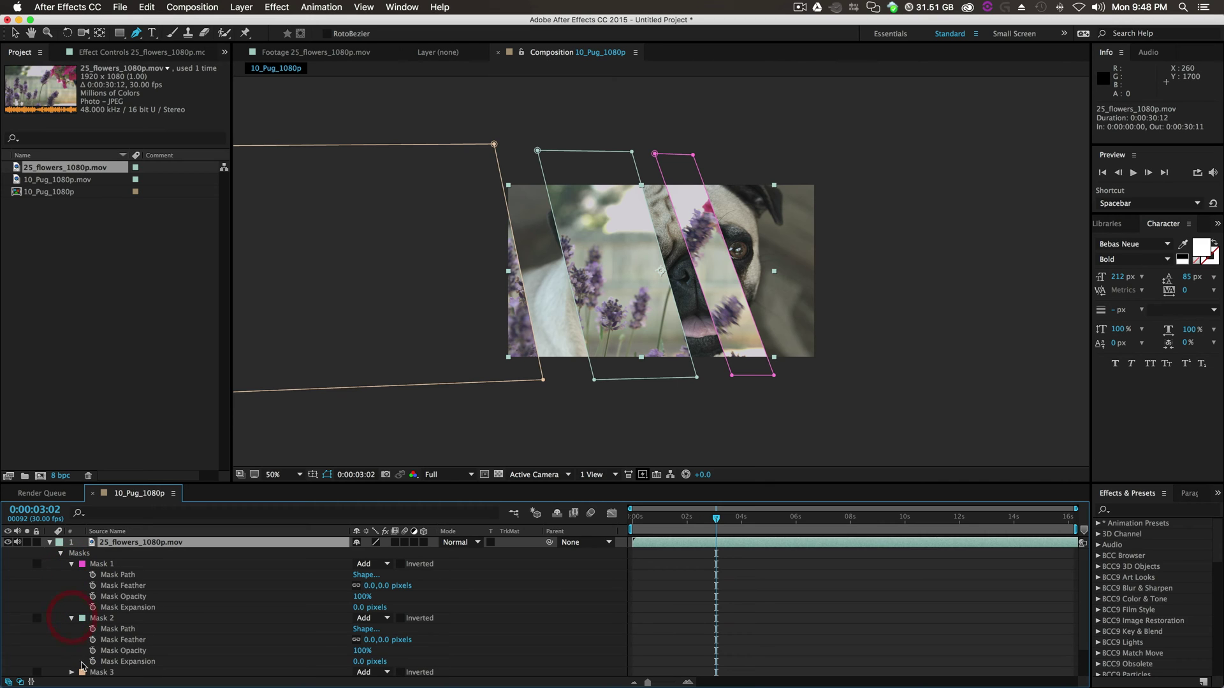
left_click(72, 673)
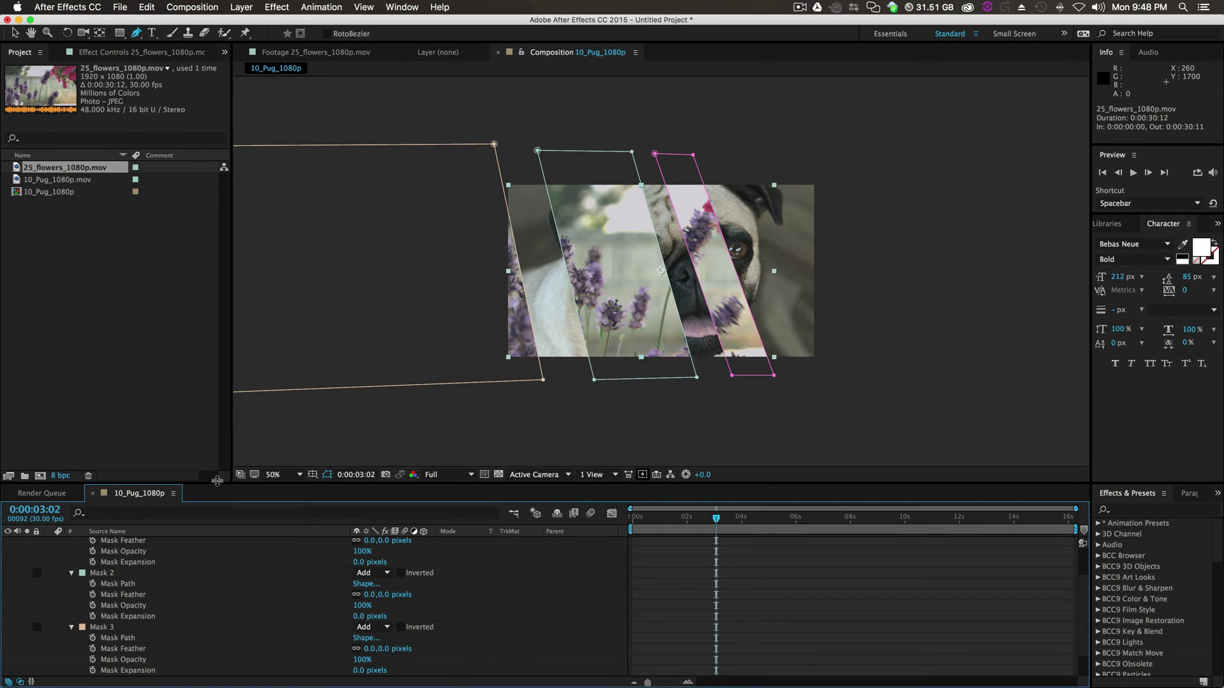
left_click_drag(217, 475, 273, 311)
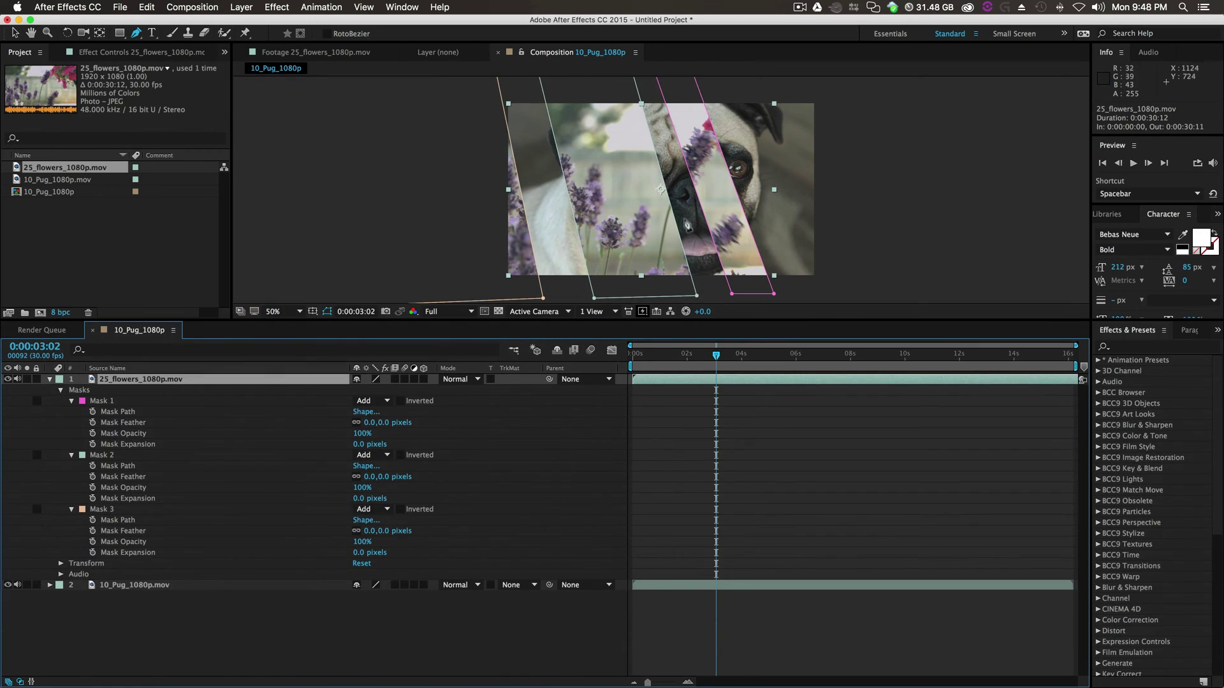
key("comma")
key("v")
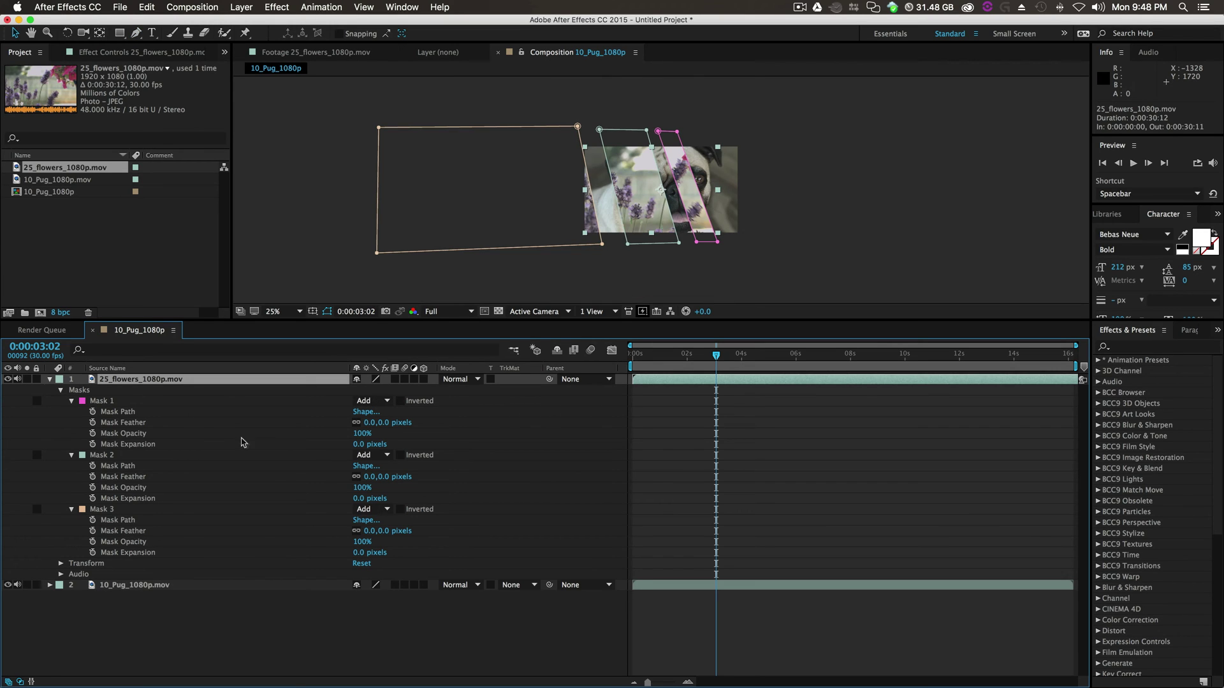
- Select all three masks and move them together past the frame's left edge so the flowers layer is fully hidden
left_click(107, 403)
left_click_drag(301, 109, 559, 243)
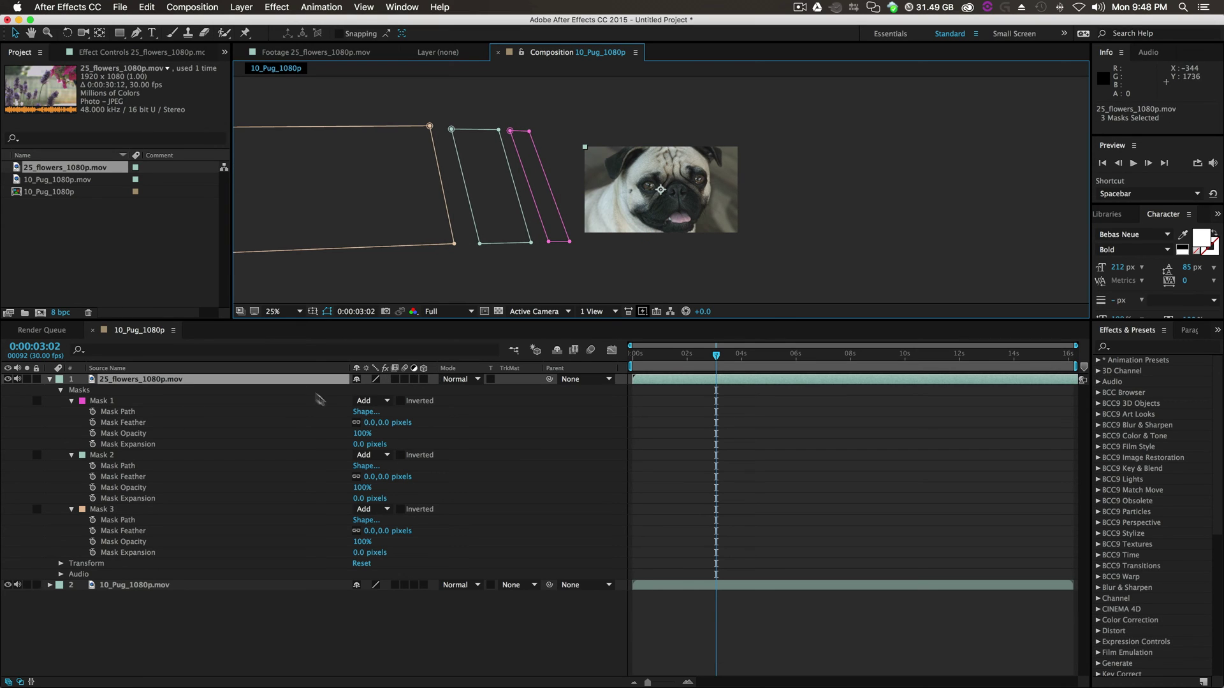
- Add a Mask Path keyframe to each of the three masks and move the keyframes to 0:00:01:02
left_click(93, 412)
left_click(92, 466)
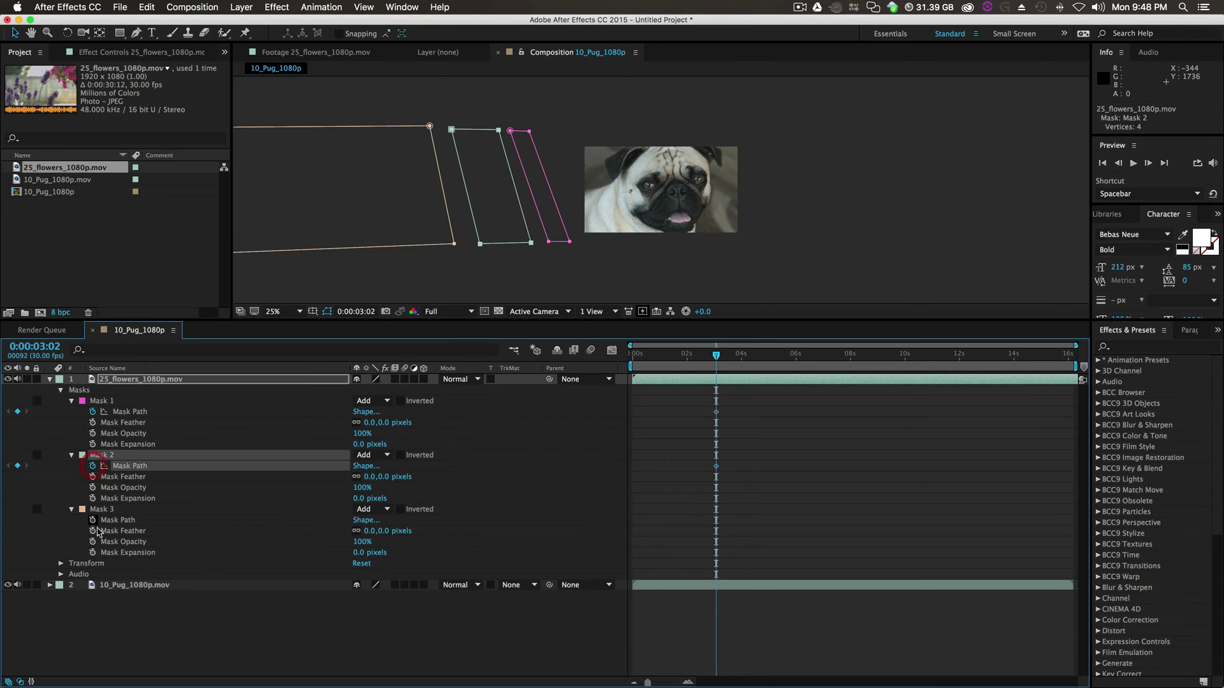
left_click(92, 520)
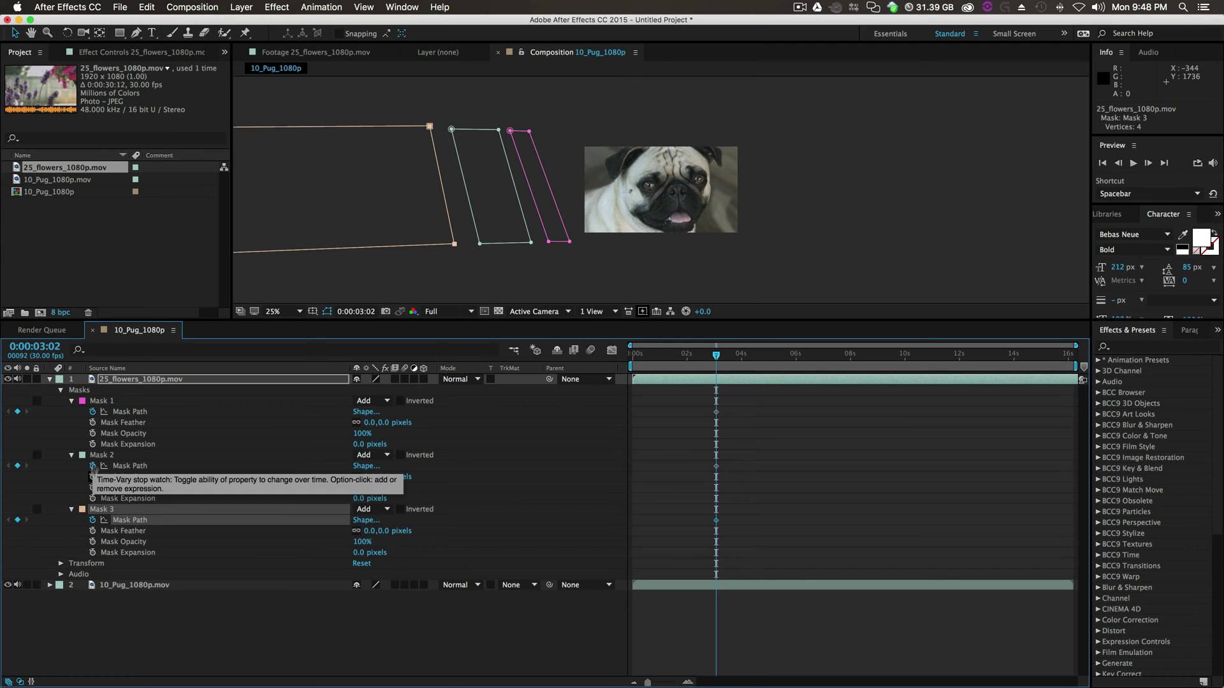
left_click_drag(673, 405, 662, 524)
- At 0:00:05:25, move all three masks straight across to the right until Mask 3 covers the whole frame
left_click_drag(667, 357, 791, 389)
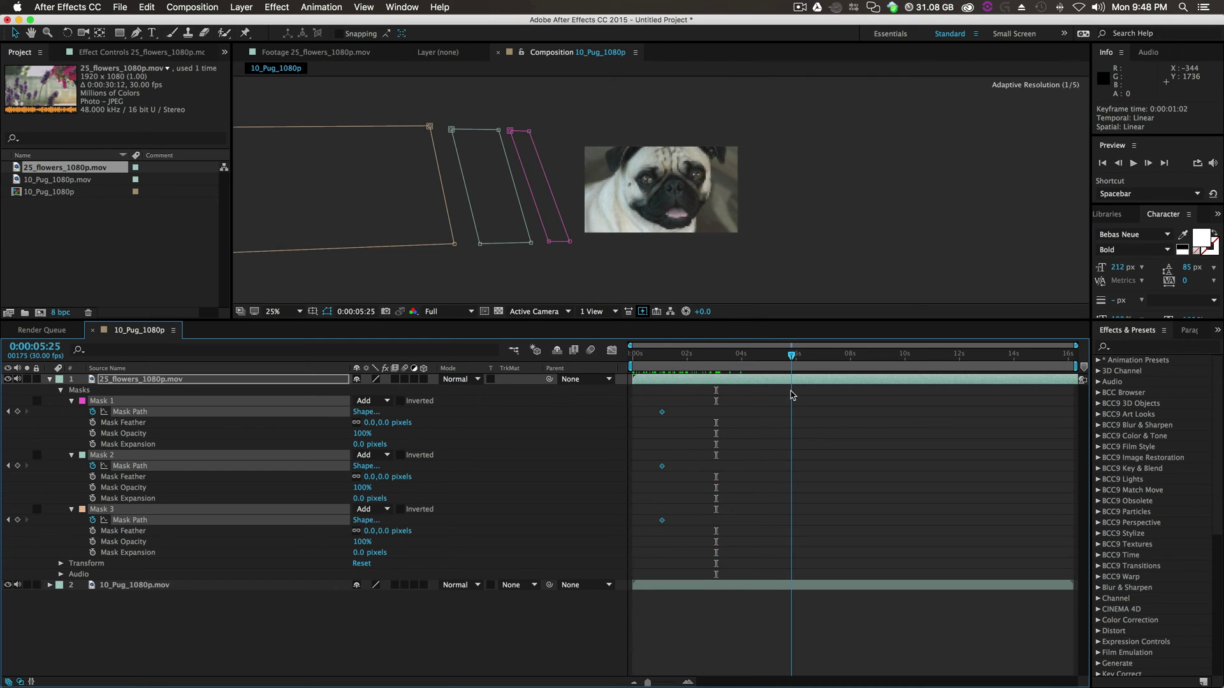
left_click_drag(567, 114, 413, 260)
left_click(568, 241, "shift")
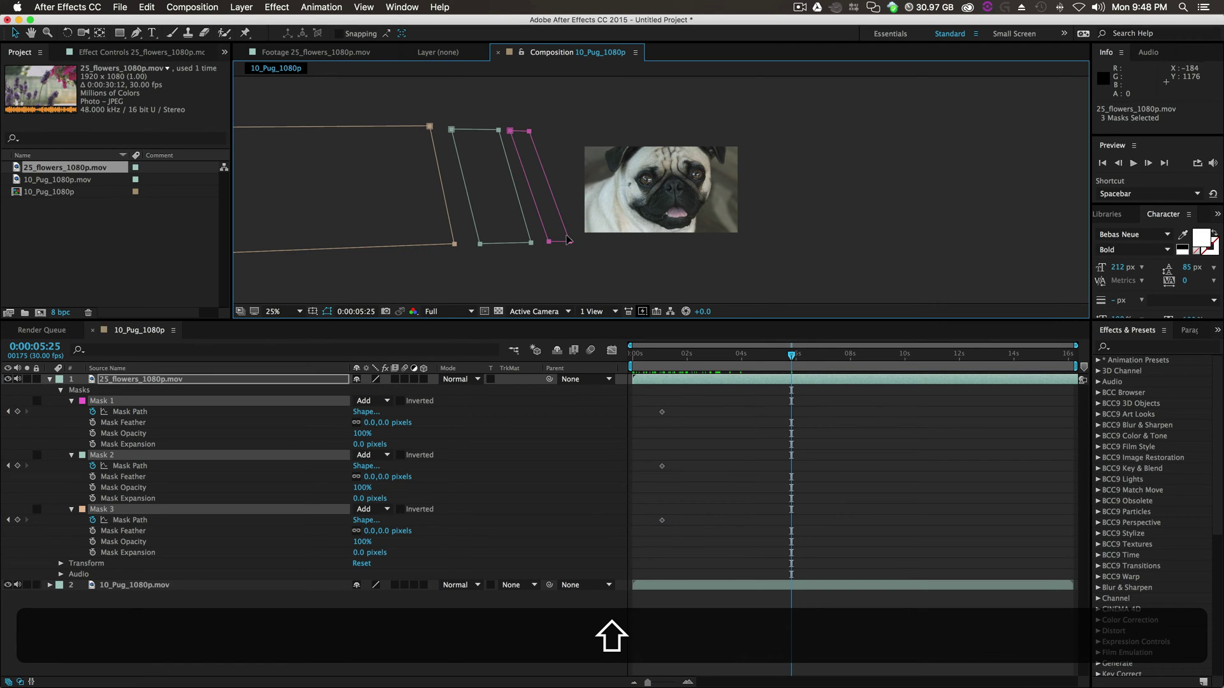
left_click_drag(567, 240, 900, 241)
left_click(900, 272)
left_click(401, 151)
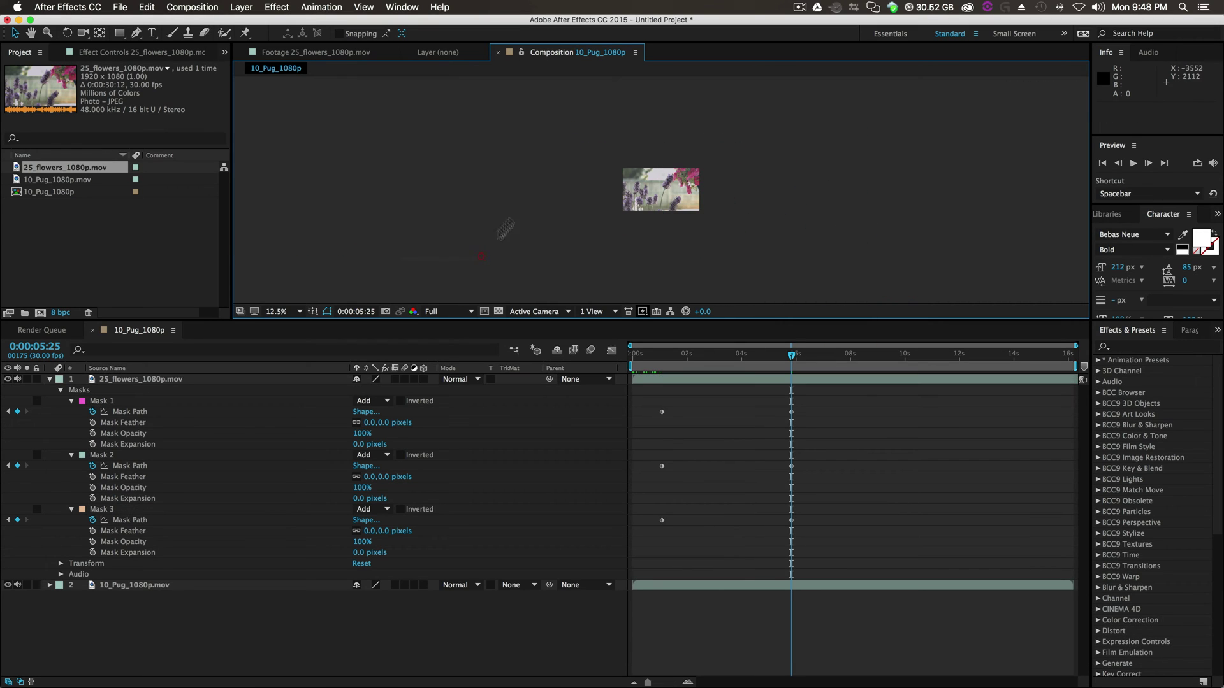
- Move Mask 3's two left points horizontally toward the frame, stopping just outside its left edge
left_click(102, 509)
left_click_drag(410, 131, 473, 227)
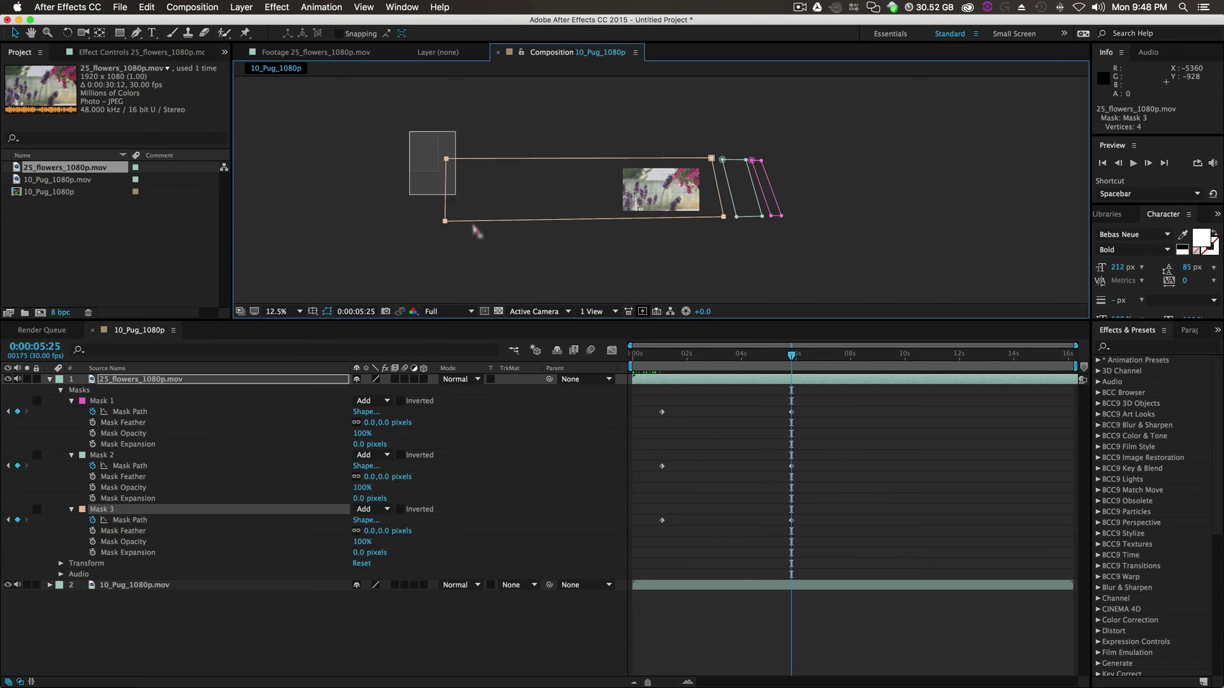
left_click(479, 241)
left_click(445, 219)
key("shift")
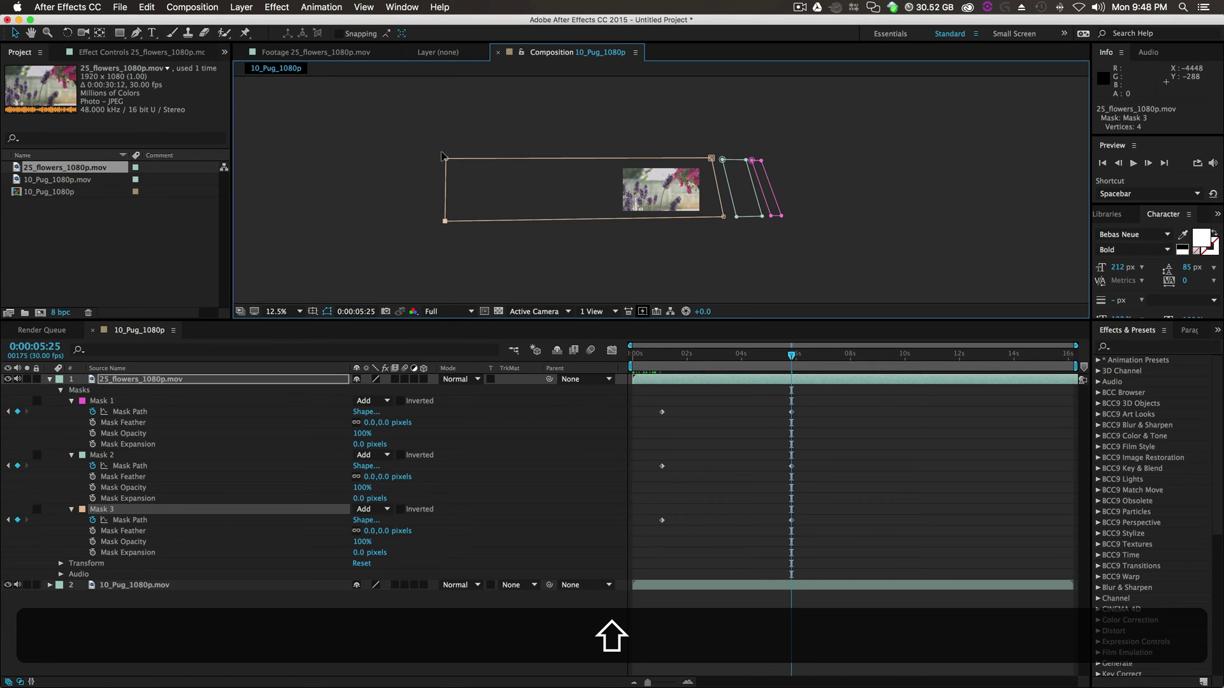
left_click_drag(445, 219, 602, 220)
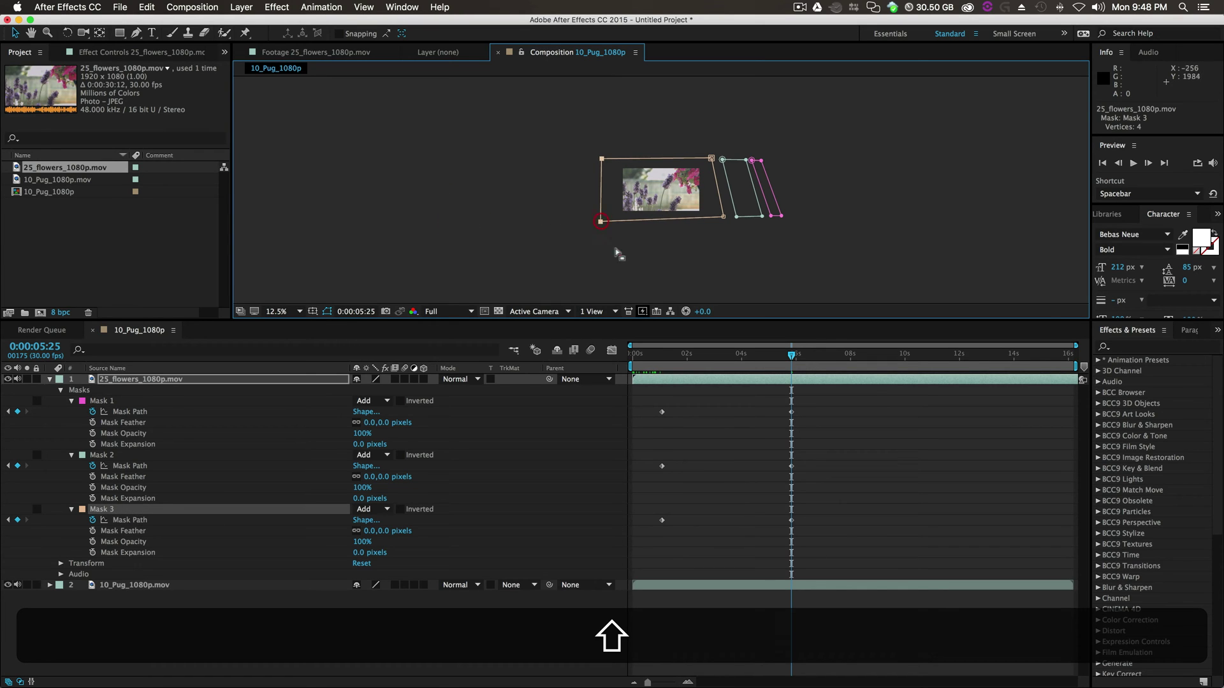
left_click(621, 254)
scroll(630, 254, "up", 2)
- Check the masks at 0:00:03:22 and apply Easy Ease to all Mask Path keyframes of the three masks
left_click_drag(791, 355, 737, 394)
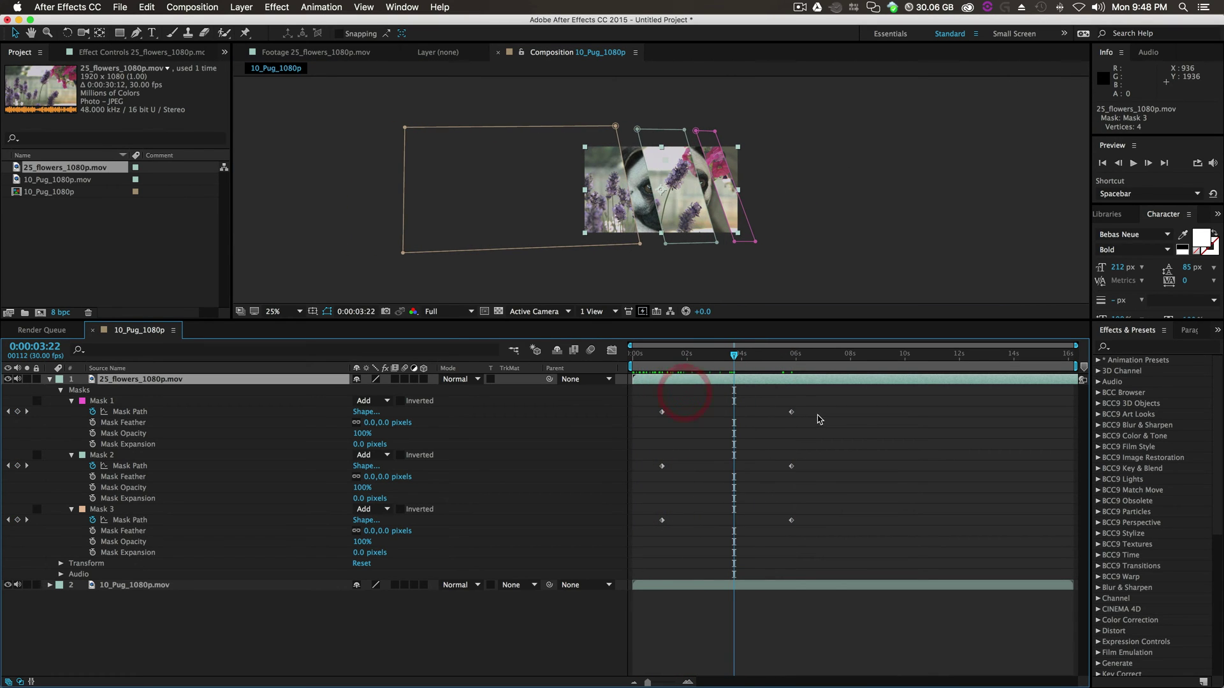
left_click_drag(821, 403, 646, 544)
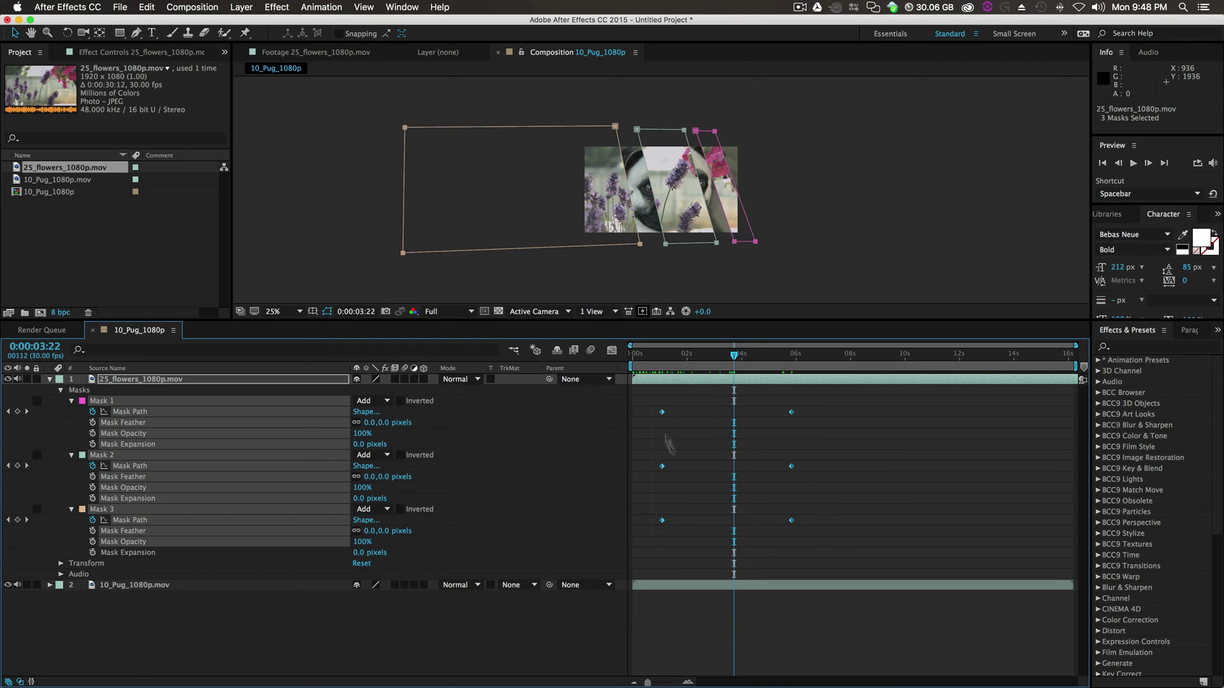
right_click(663, 526)
mouse_move(756, 668)
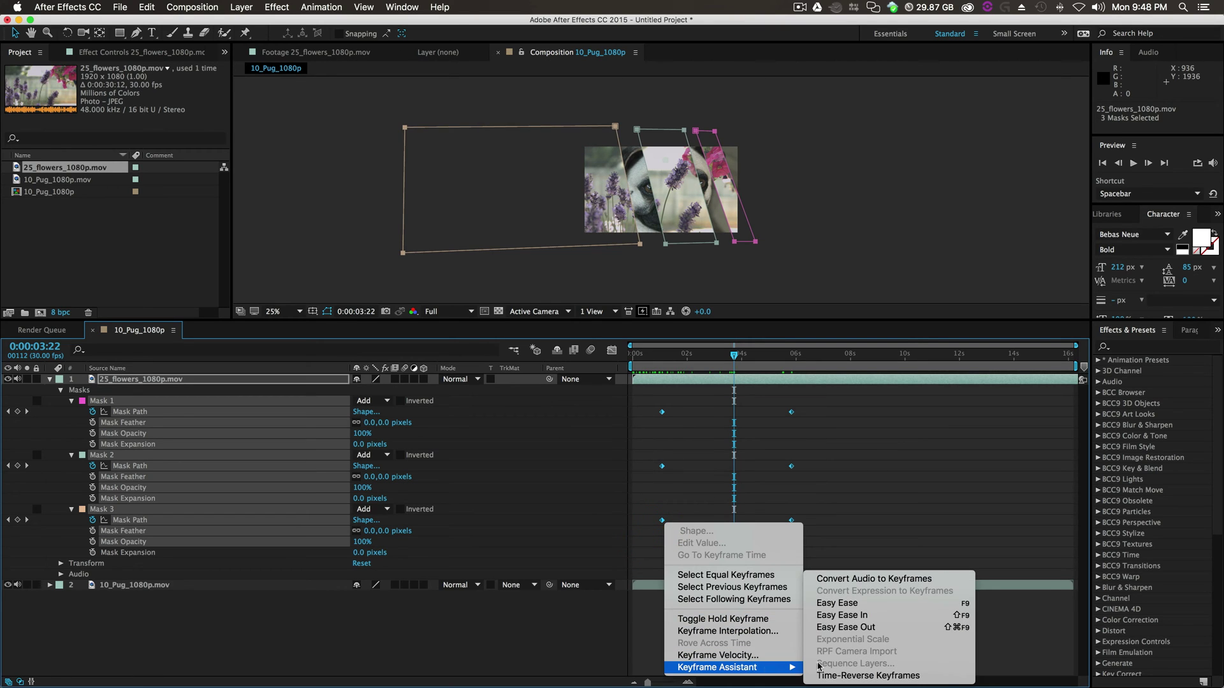
left_click(870, 603)
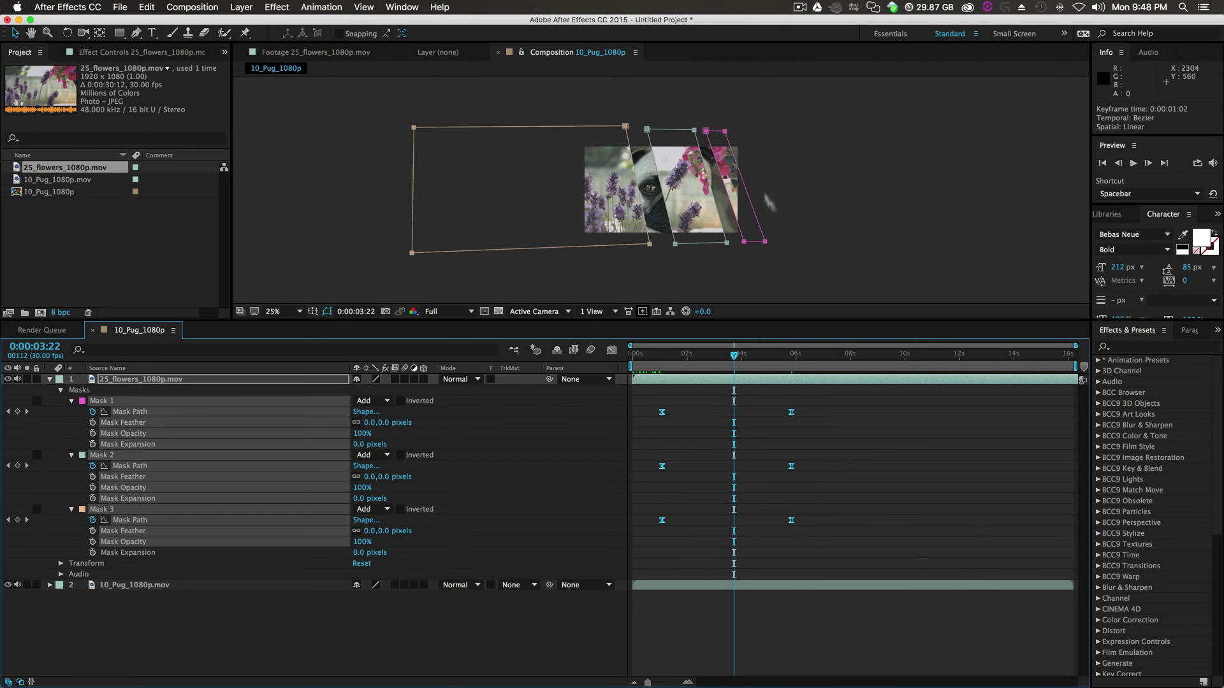
- End the work area at 0:00:06:07 and preview the mask transition from the start
left_click_drag(1075, 366, 805, 367)
key("period")
left_click(915, 209)
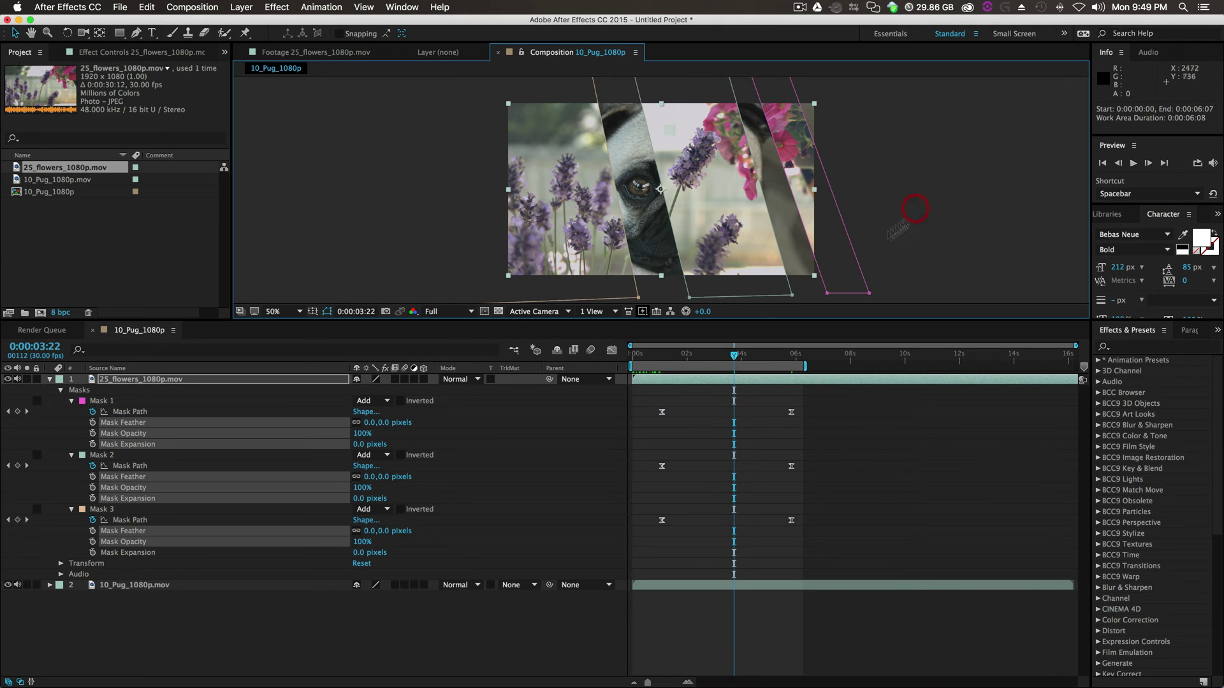
key("Home")
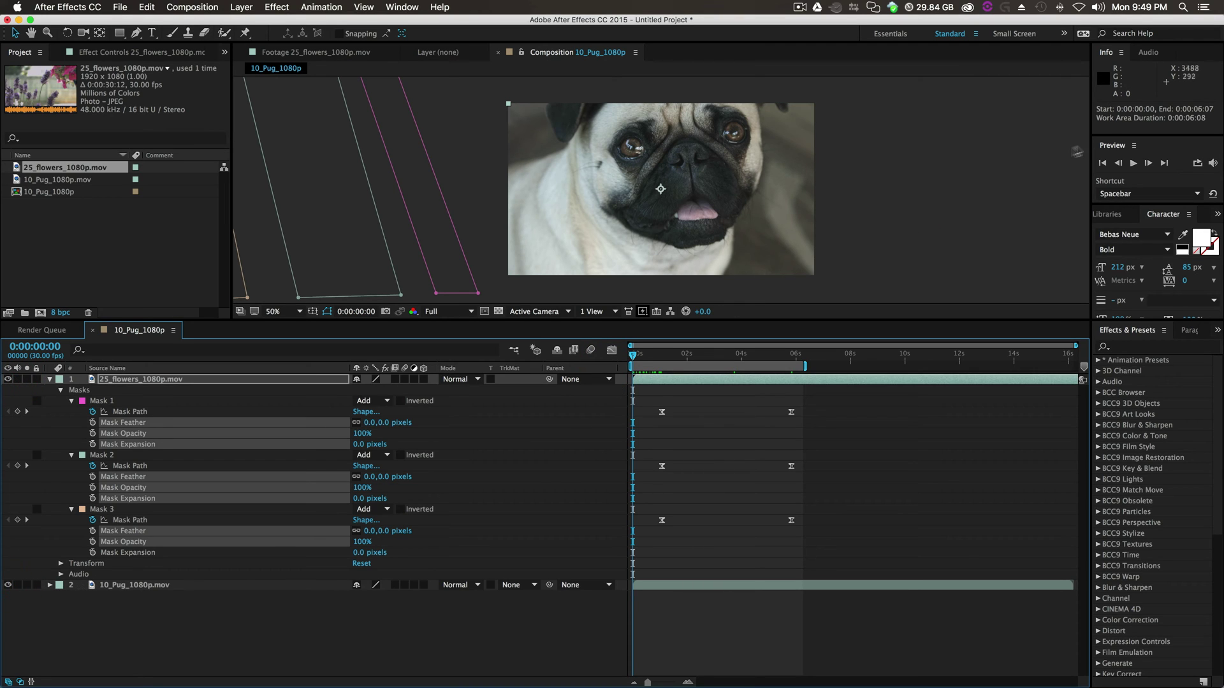
left_click(1134, 163)
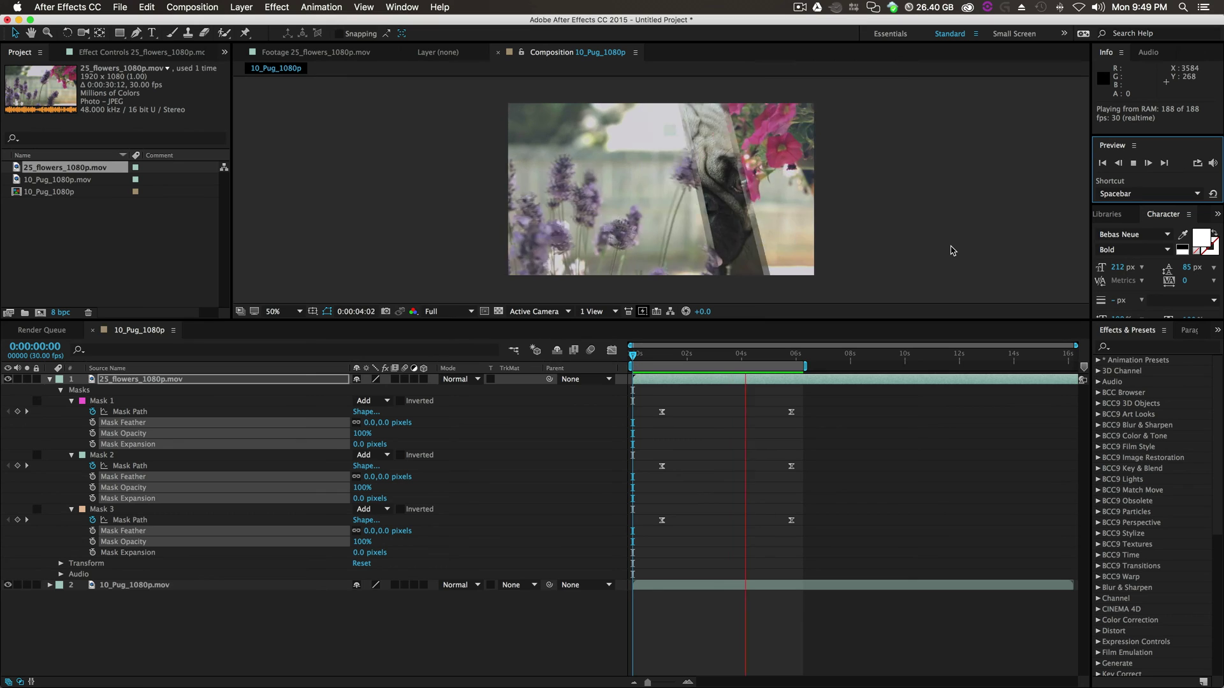
key("space")
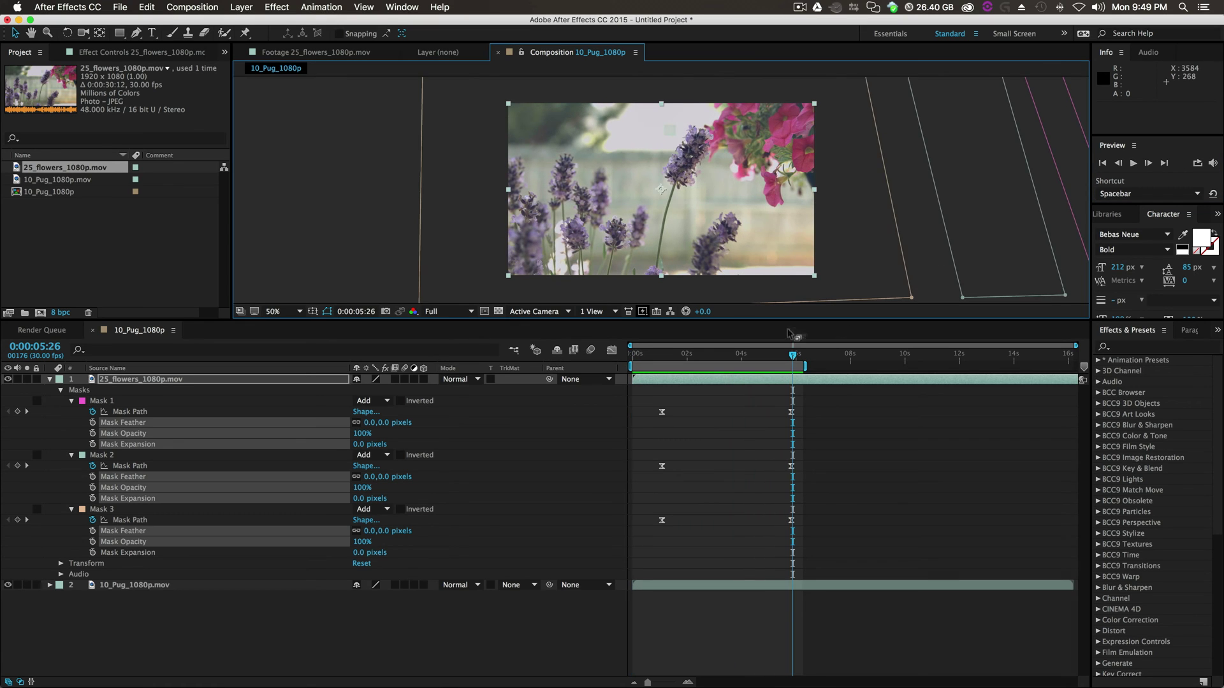
- At 0:00:03:22, reshape Mask 1's Mask Path speed curve in the Graph Editor into a steeper peak
left_click(734, 356)
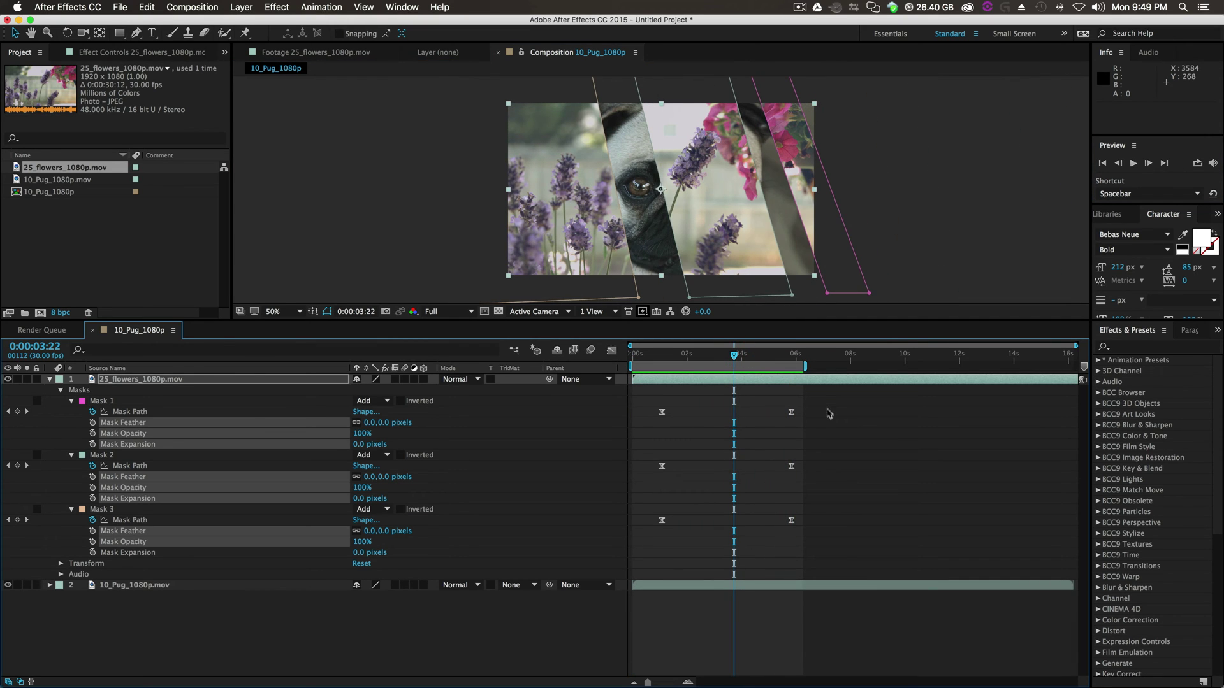
left_click_drag(824, 412, 631, 421)
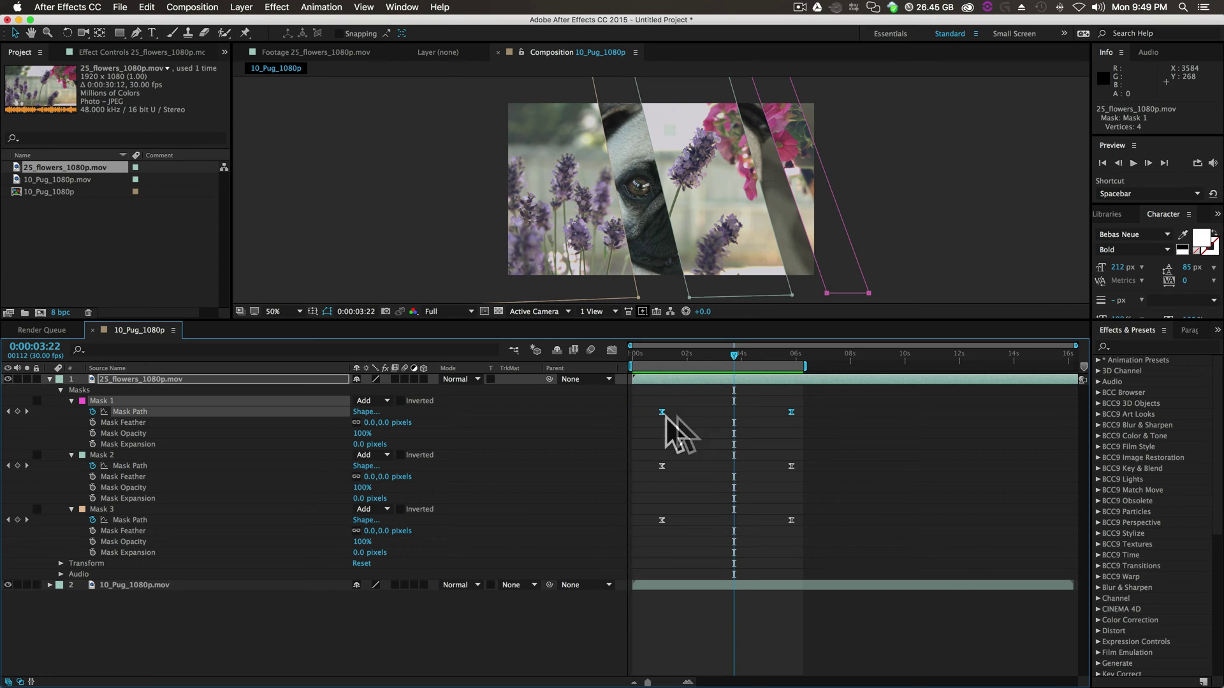
left_click(611, 351)
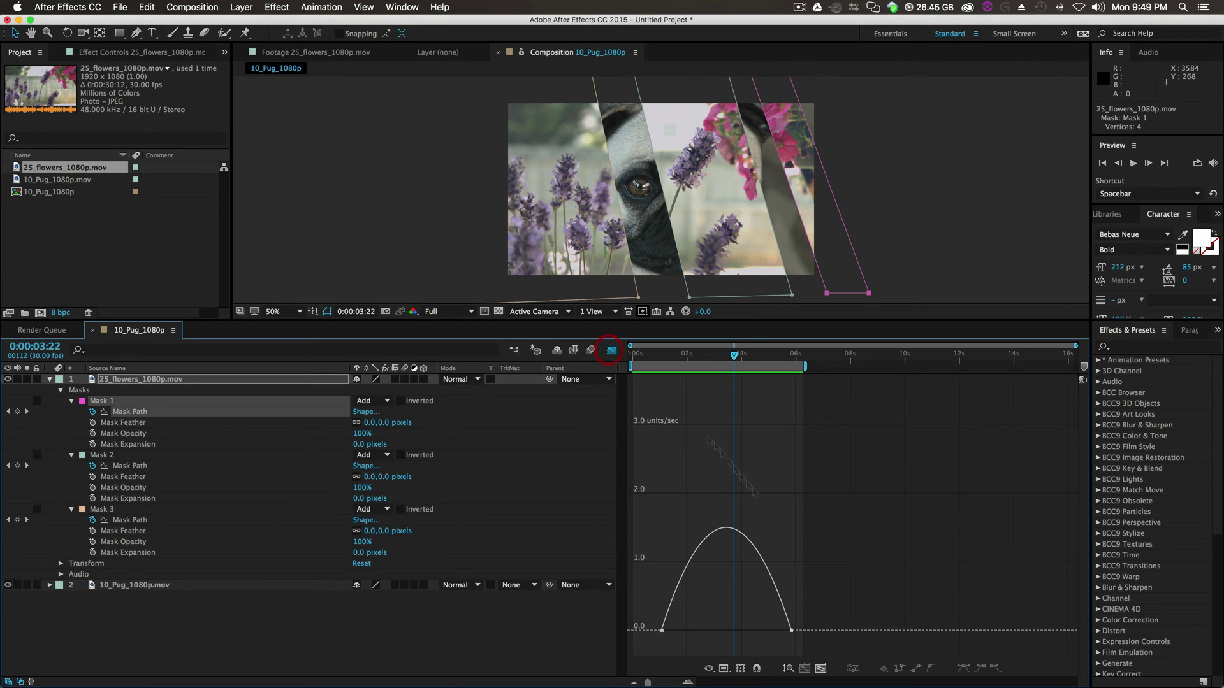
left_click_drag(774, 633, 706, 631)
left_click(611, 350)
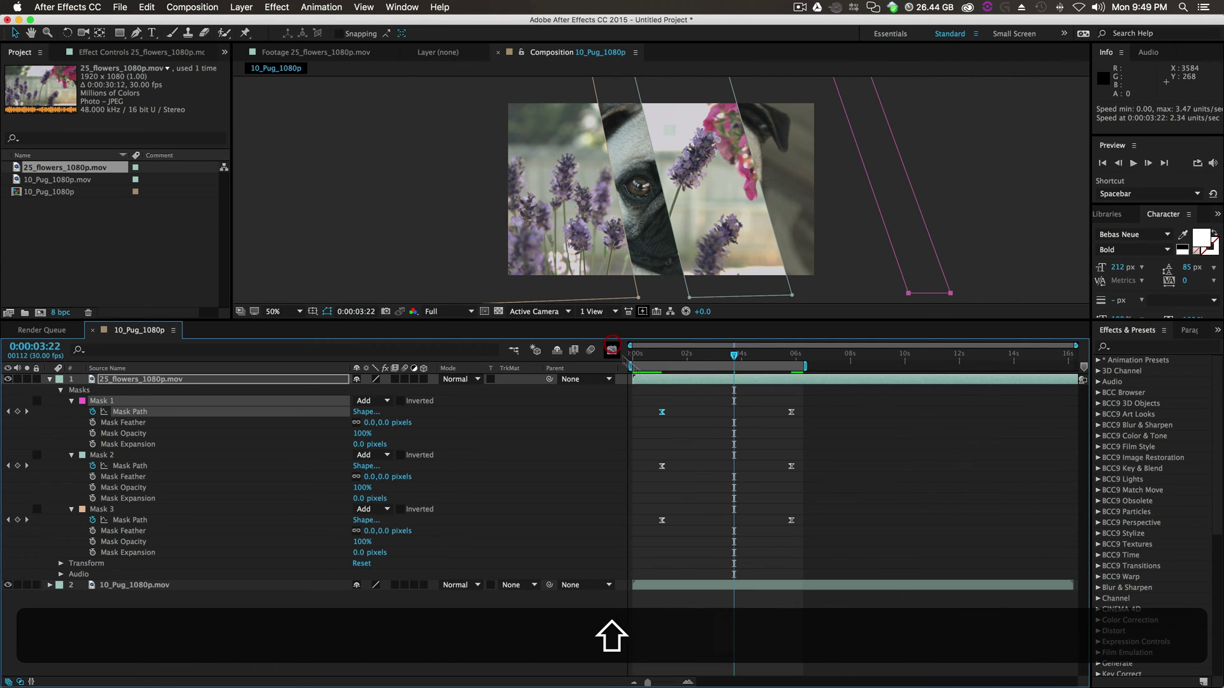
- Lengthen the ease handles of Mask 2's Mask Path keyframes in the Graph Editor to form a narrow central speed peak
left_click_drag(874, 449, 650, 482)
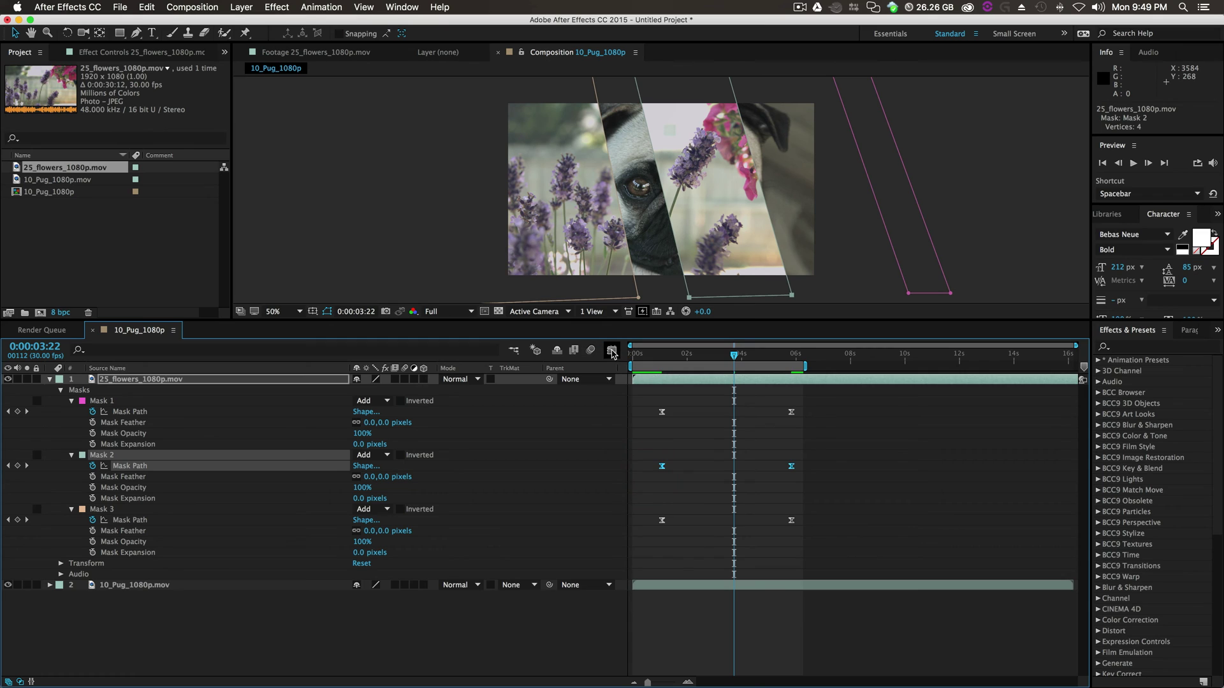
left_click(611, 350)
left_click_drag(790, 631, 749, 629)
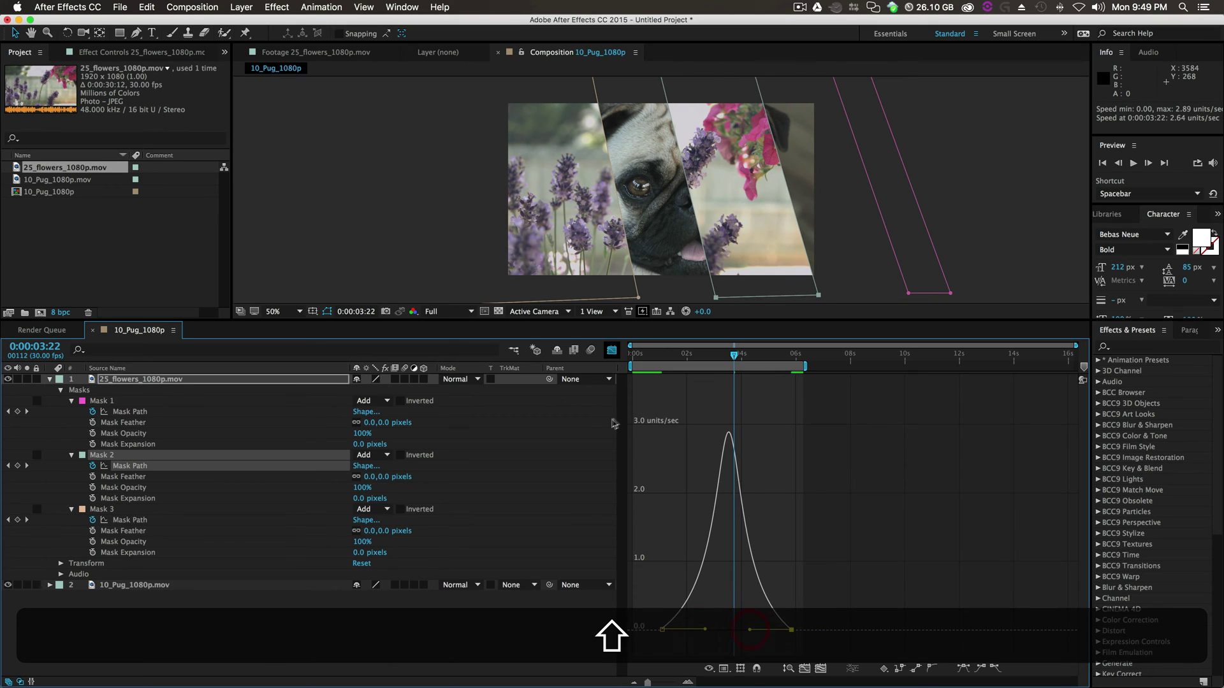
left_click(611, 350)
- Sharpen Mask 3's Mask Path speed curve in the Graph Editor by extending both keyframes' ease handles toward the middle
left_click_drag(820, 511, 650, 532)
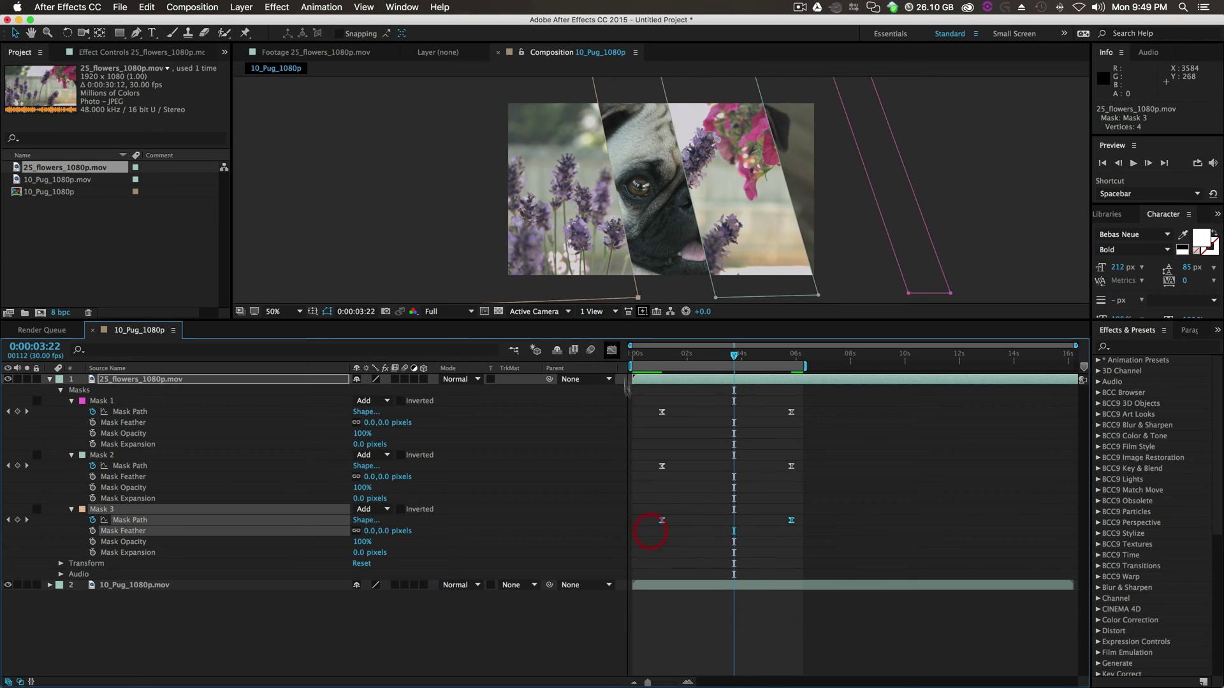
left_click(612, 350)
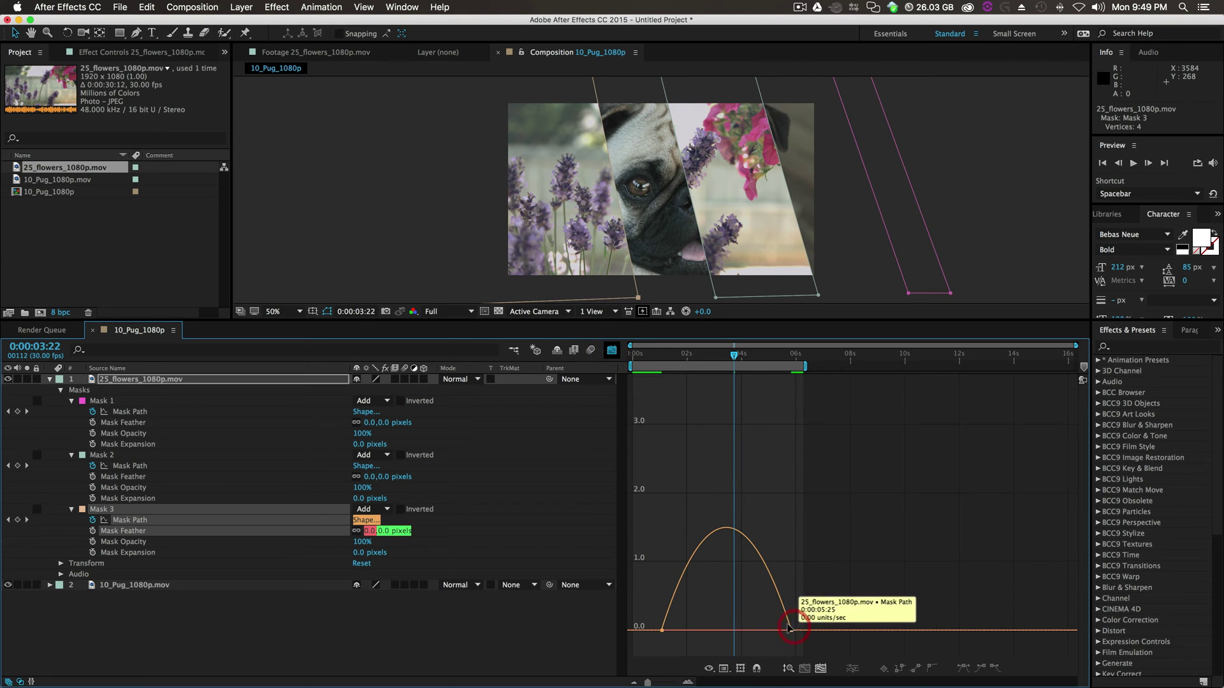
left_click_drag(770, 631, 706, 631)
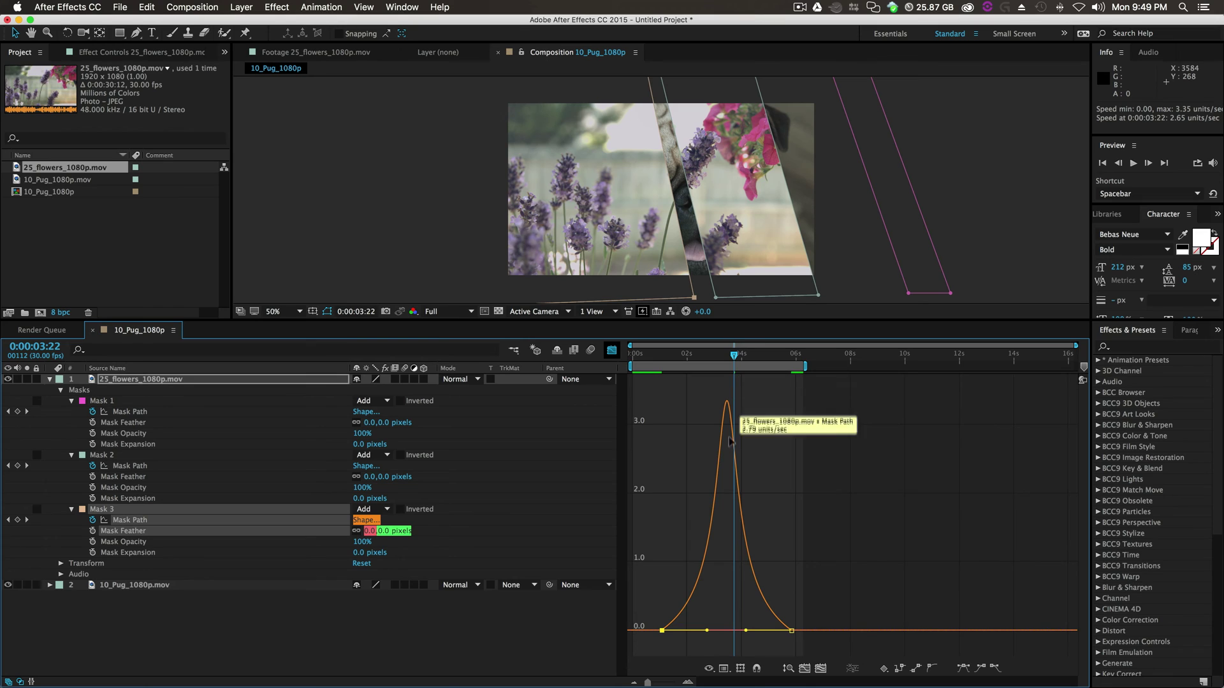
left_click(612, 350)
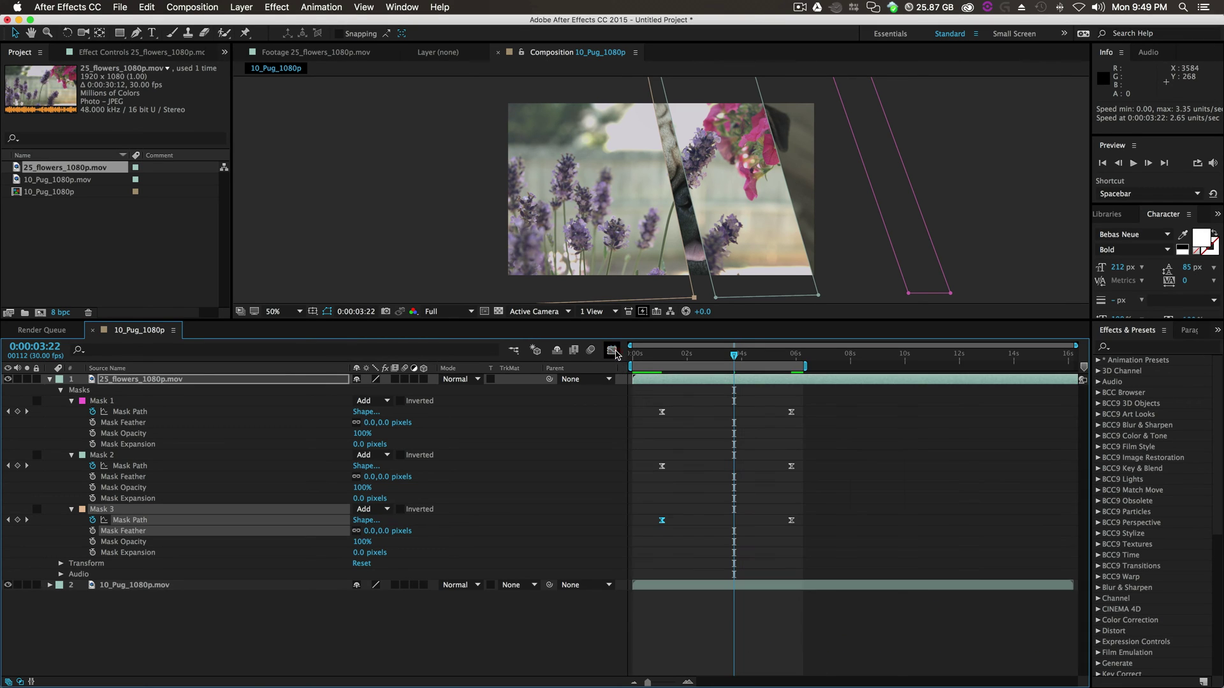
- Stagger the Mask Path keyframe pairs: shift Mask 2's slightly after Mask 1's and Mask 3's to start at 0:00:01:12
left_click_drag(858, 477, 668, 466)
left_click_drag(845, 510, 671, 524)
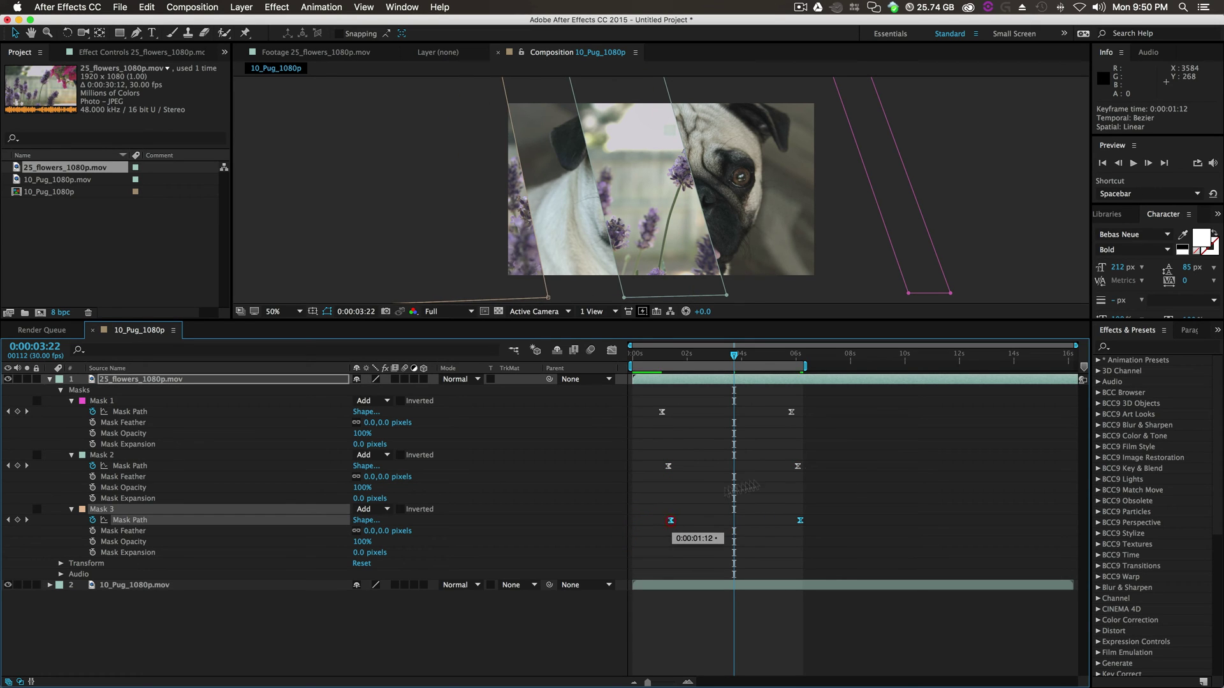
left_click_drag(861, 486, 665, 468)
- Extend the work area's end to 0:00:06:22, preview the staggered transition from the start, and deselect the layer
left_click_drag(804, 358, 818, 359)
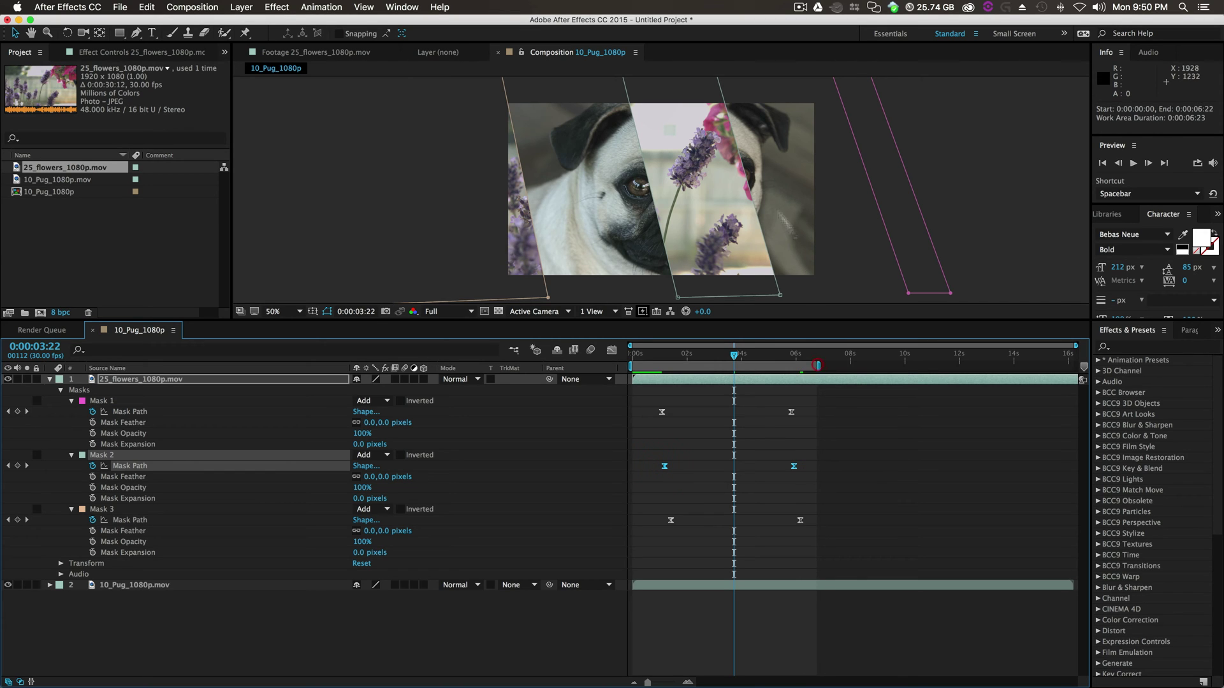
key("comma")
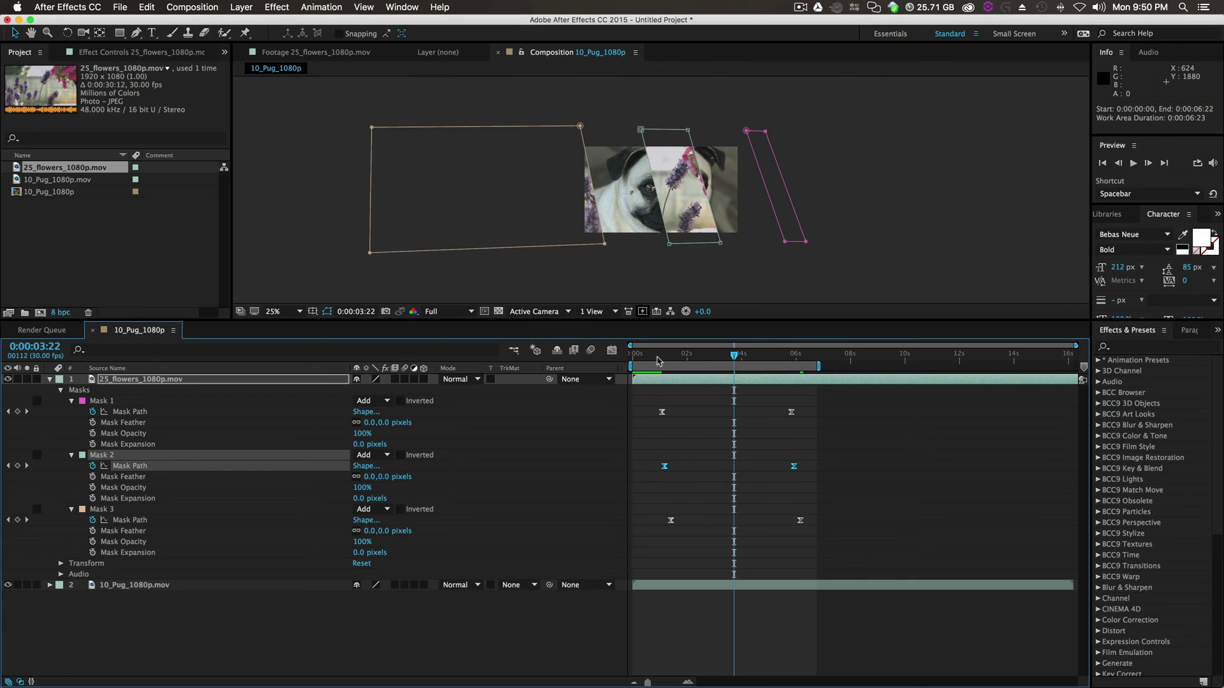
key("Home")
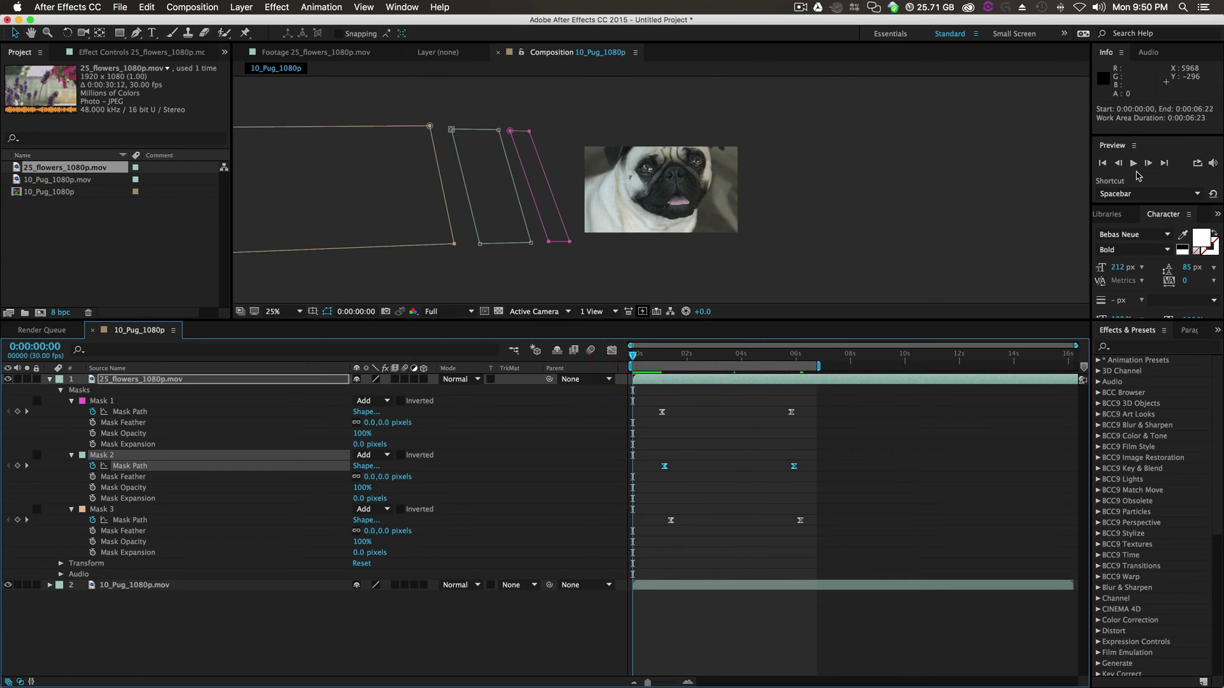
left_click(1133, 163)
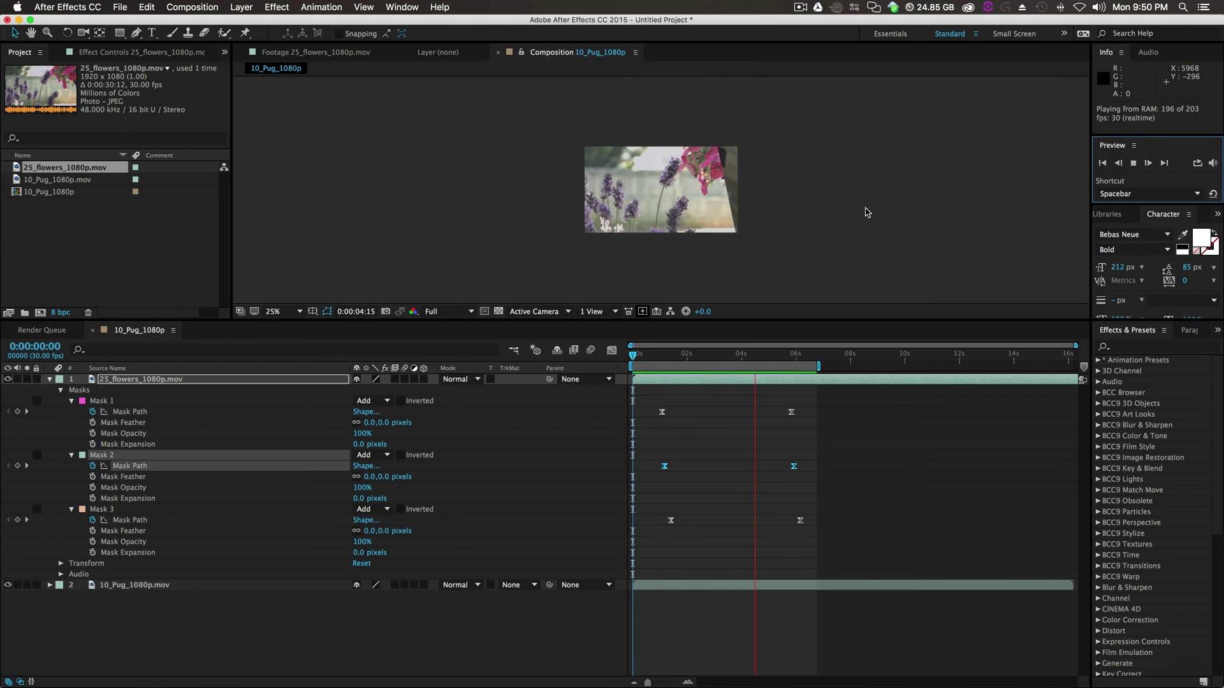
key("period")
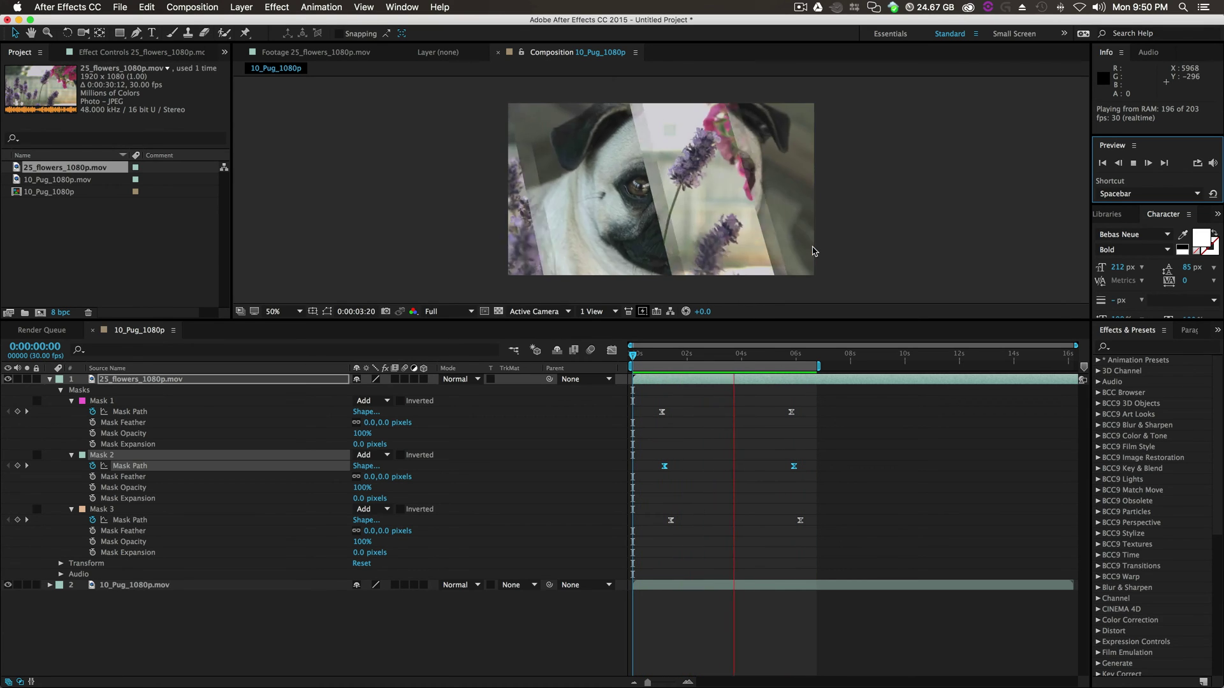
left_click(813, 250)
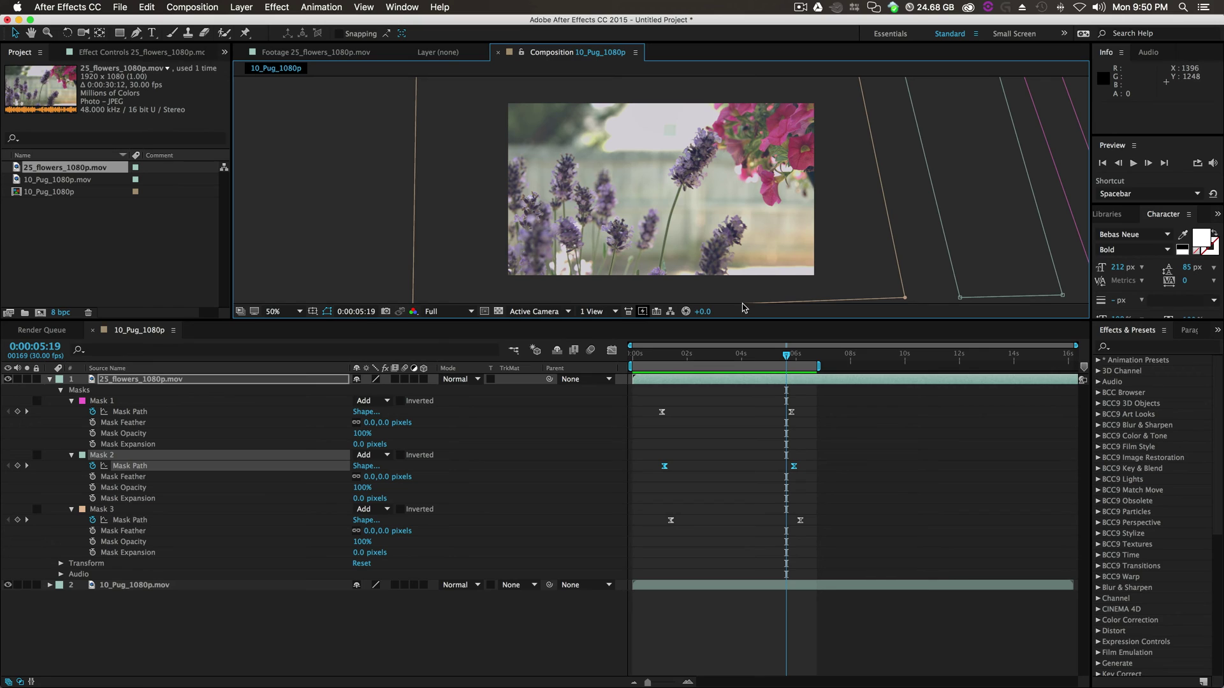
left_click(587, 610)
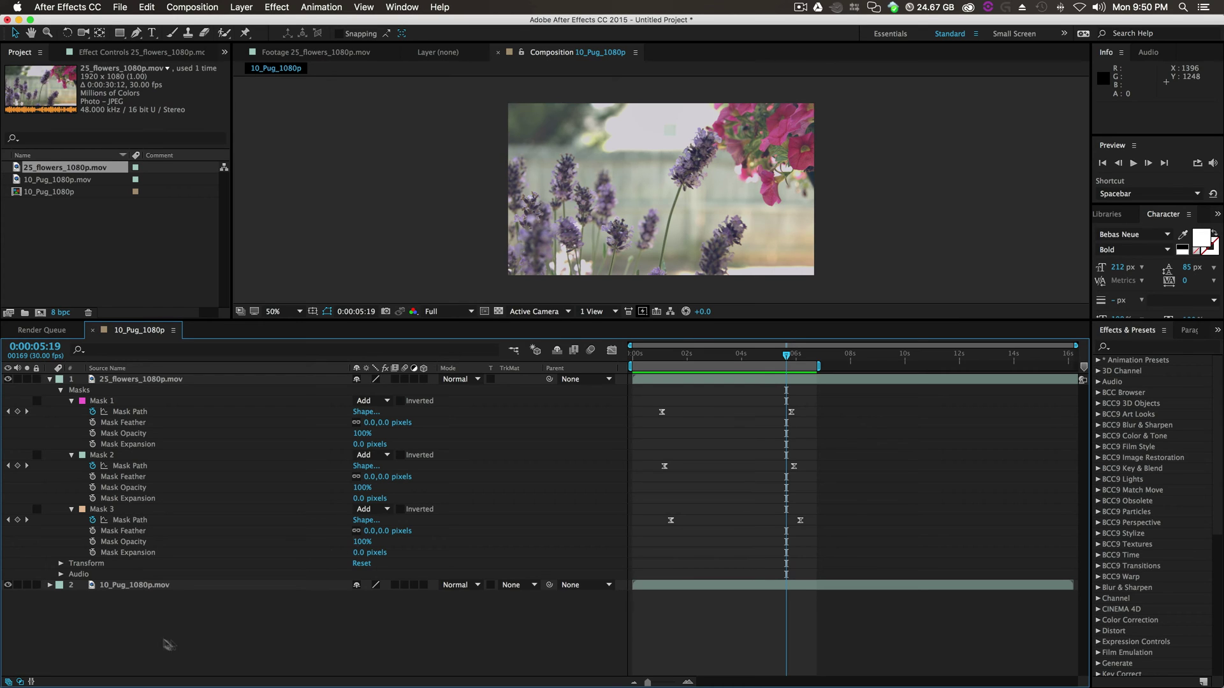
- Collapse the flowers layer's properties and create a new 1920 x 1080 composition with a duration of 0:00:05:00
left_click(136, 379)
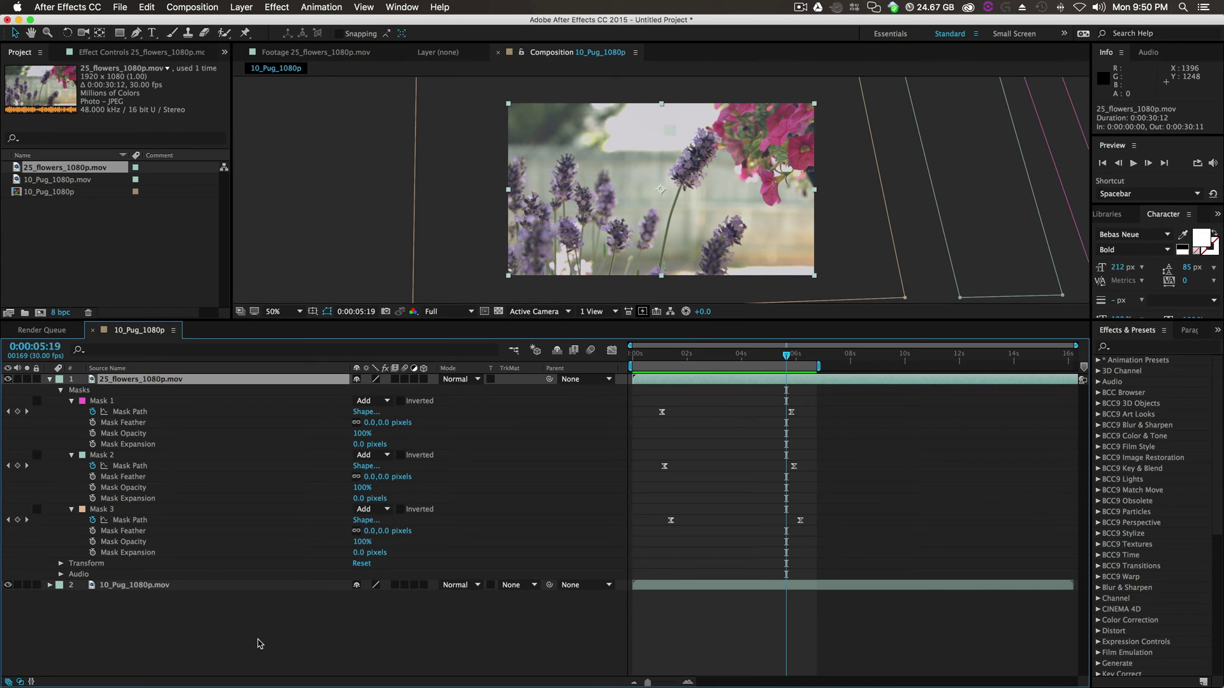
left_click(254, 635)
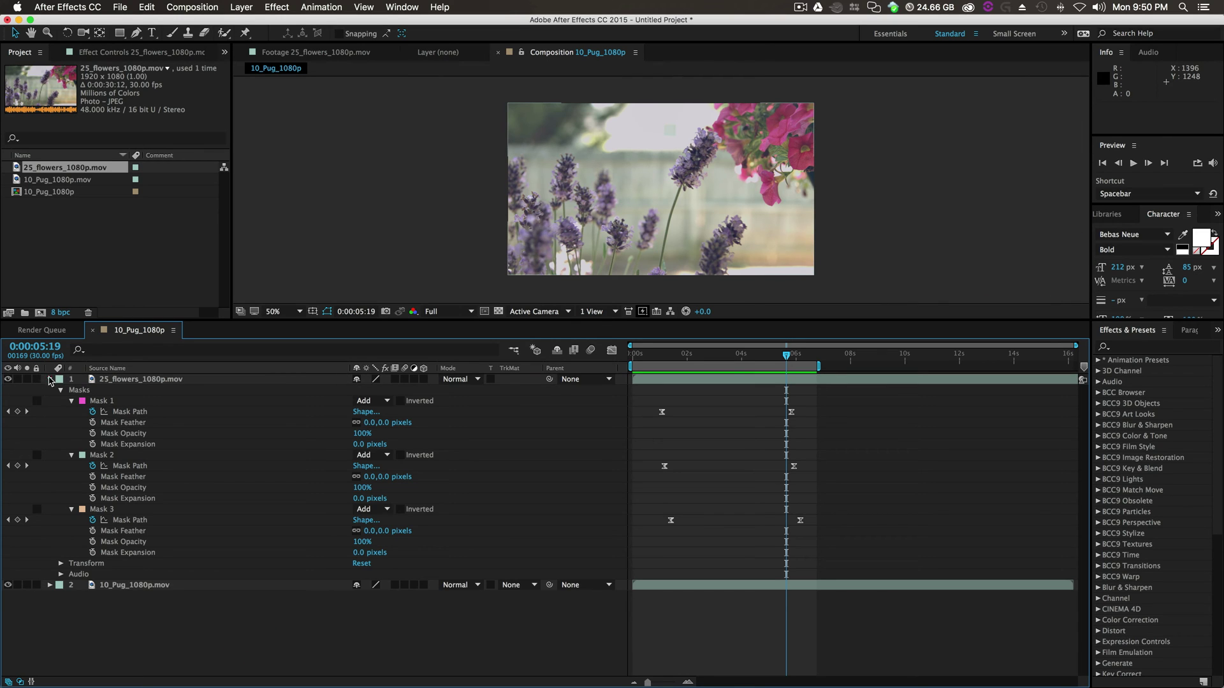
left_click(50, 379)
right_click(29, 255)
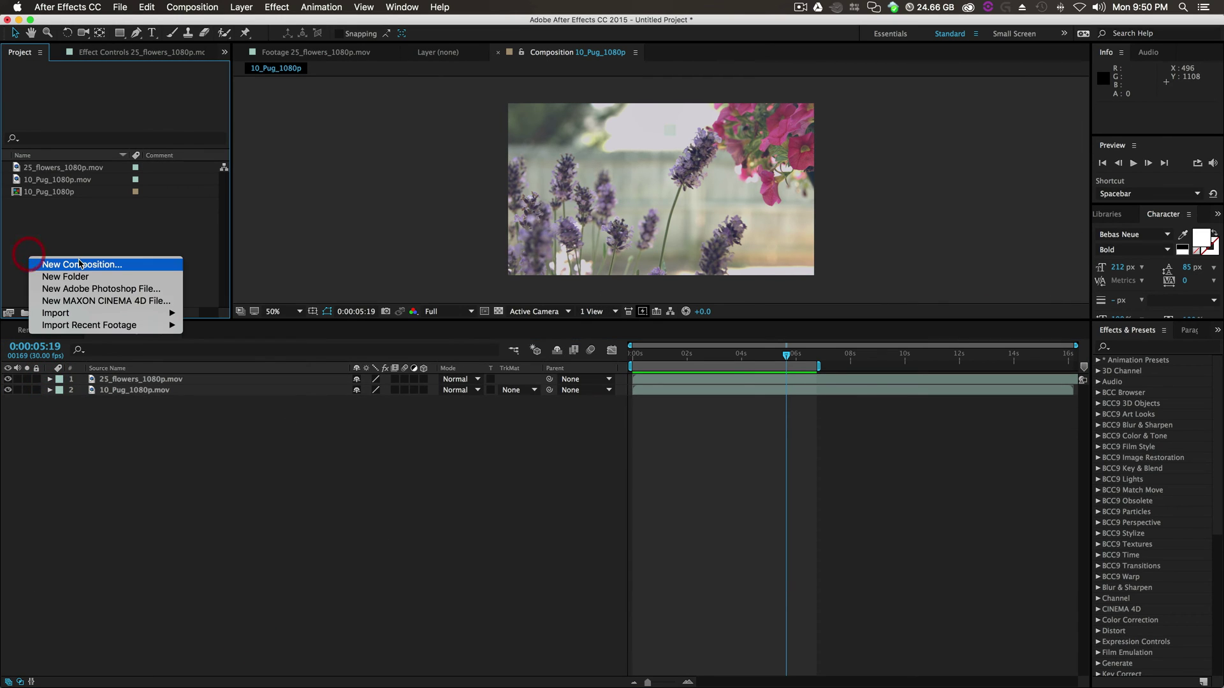
left_click(149, 267)
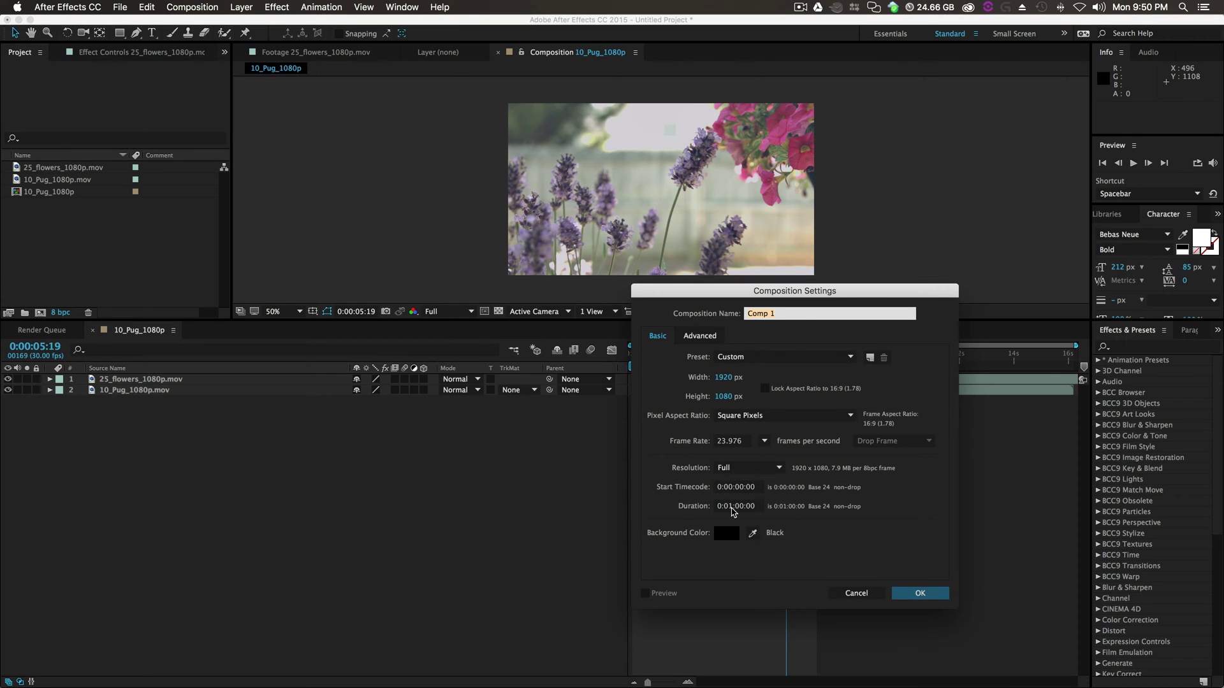
left_click(733, 507)
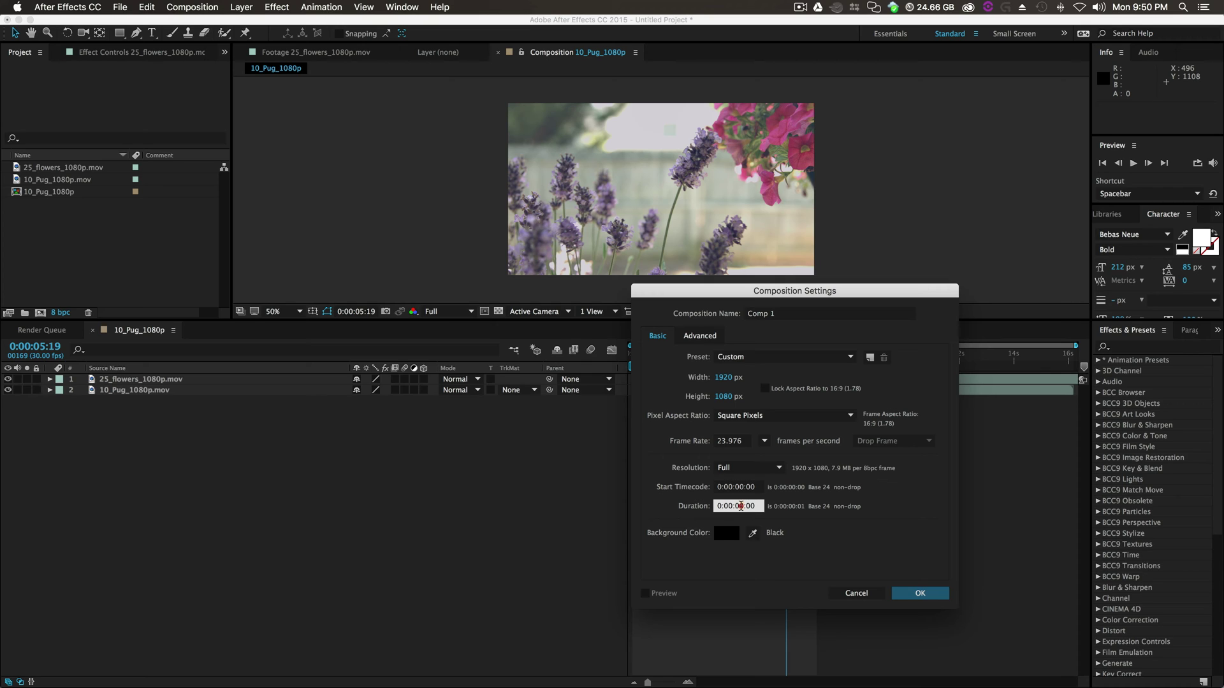
left_click(740, 506)
left_click(925, 594)
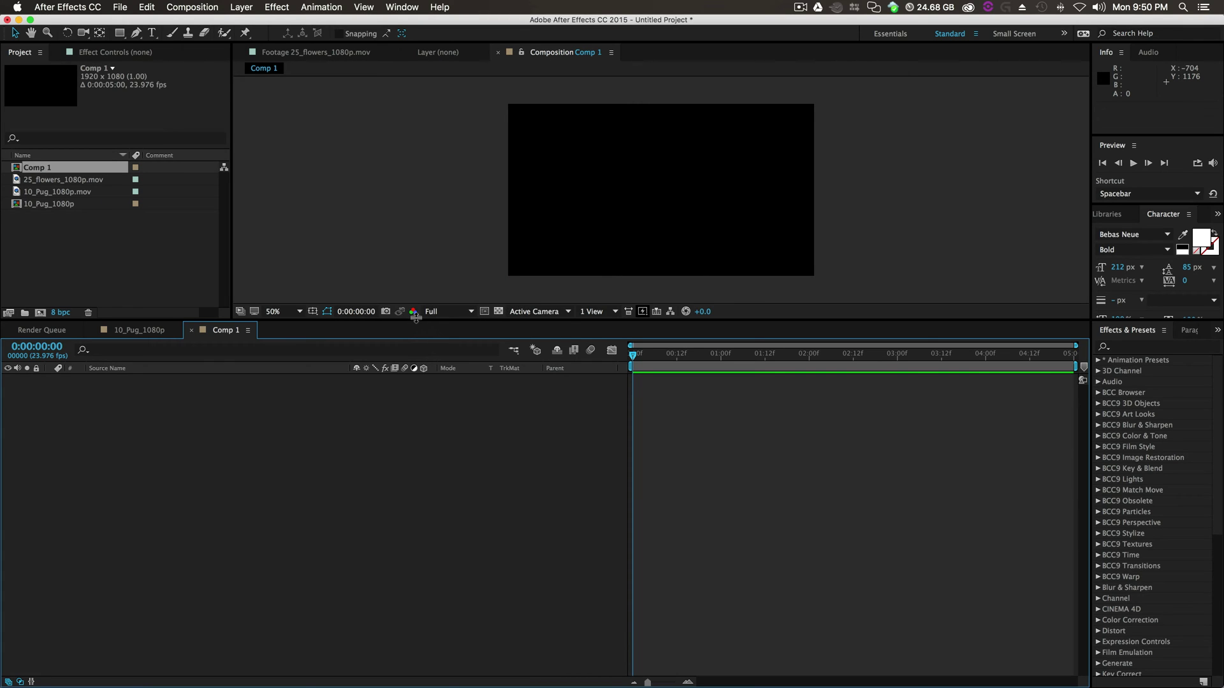
- Enlarge the composition view, draw a slanted white stripe across the frame with the Pen tool, and begin a parallel stripe to its left
left_click_drag(415, 319, 411, 438)
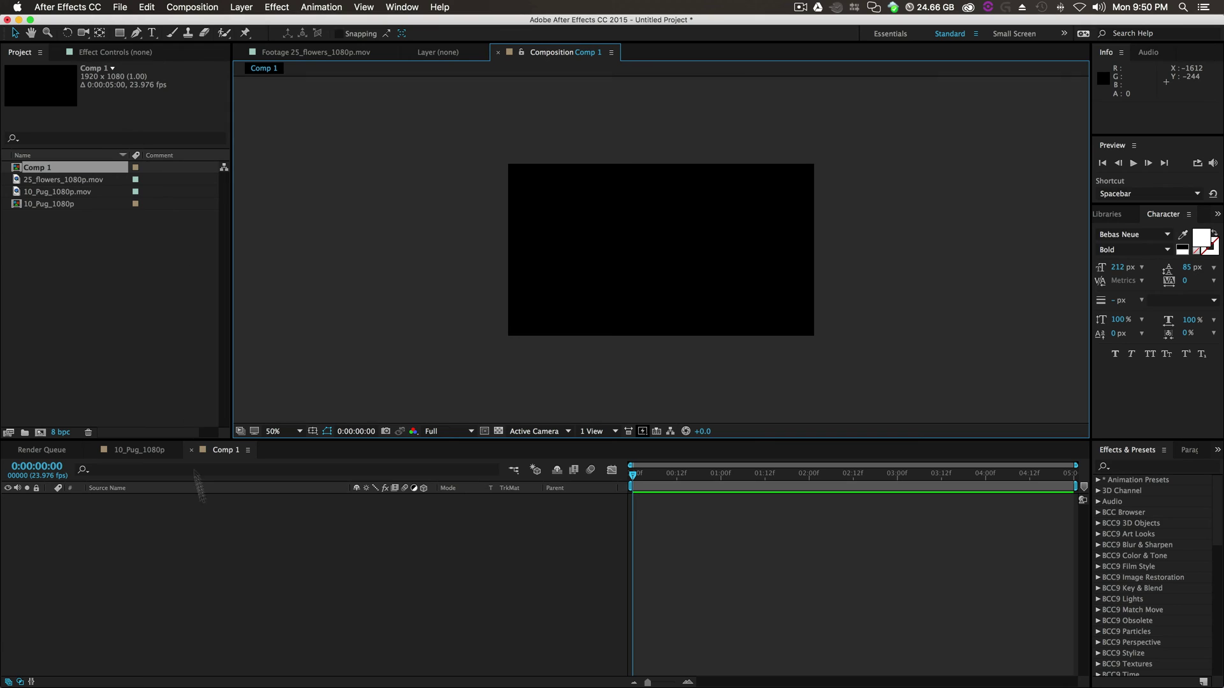
left_click(136, 33)
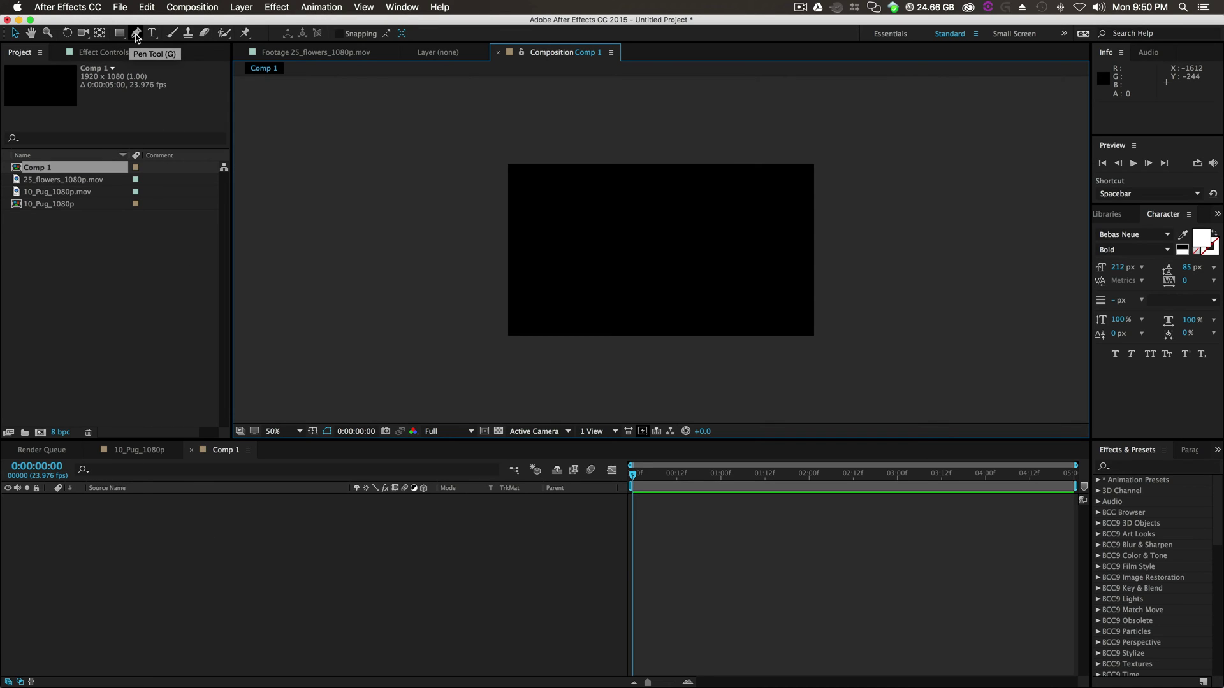
left_click(667, 149)
left_click(738, 355)
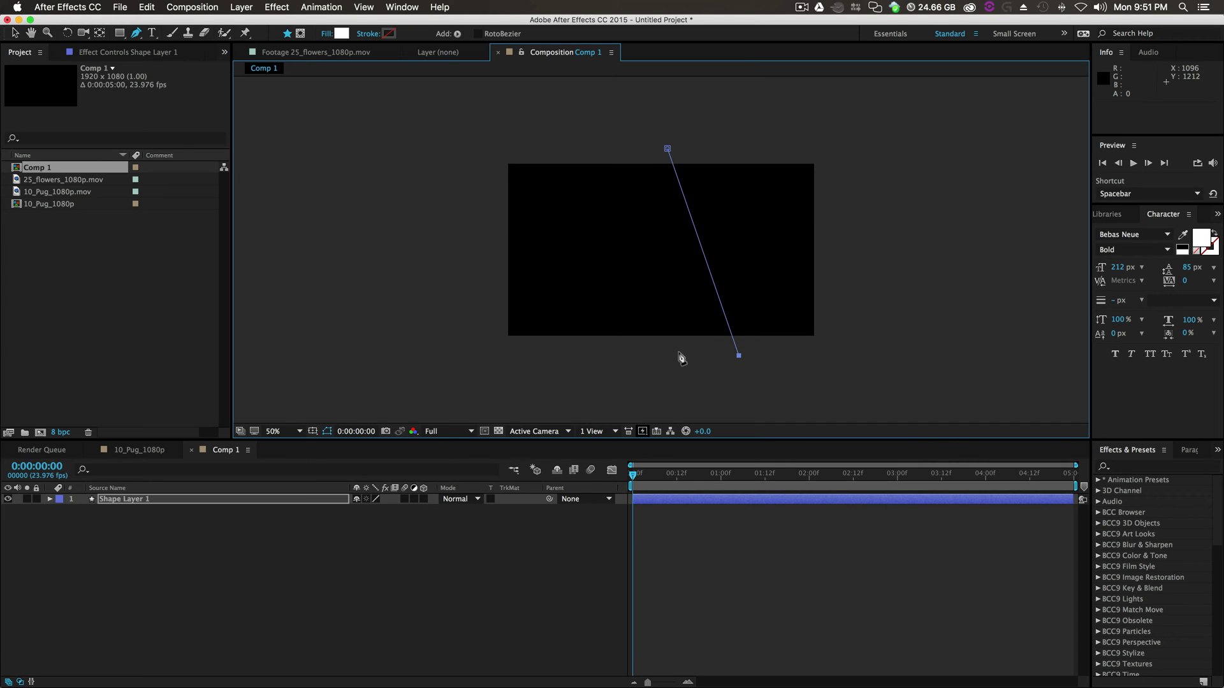
left_click(677, 355)
left_click(619, 147)
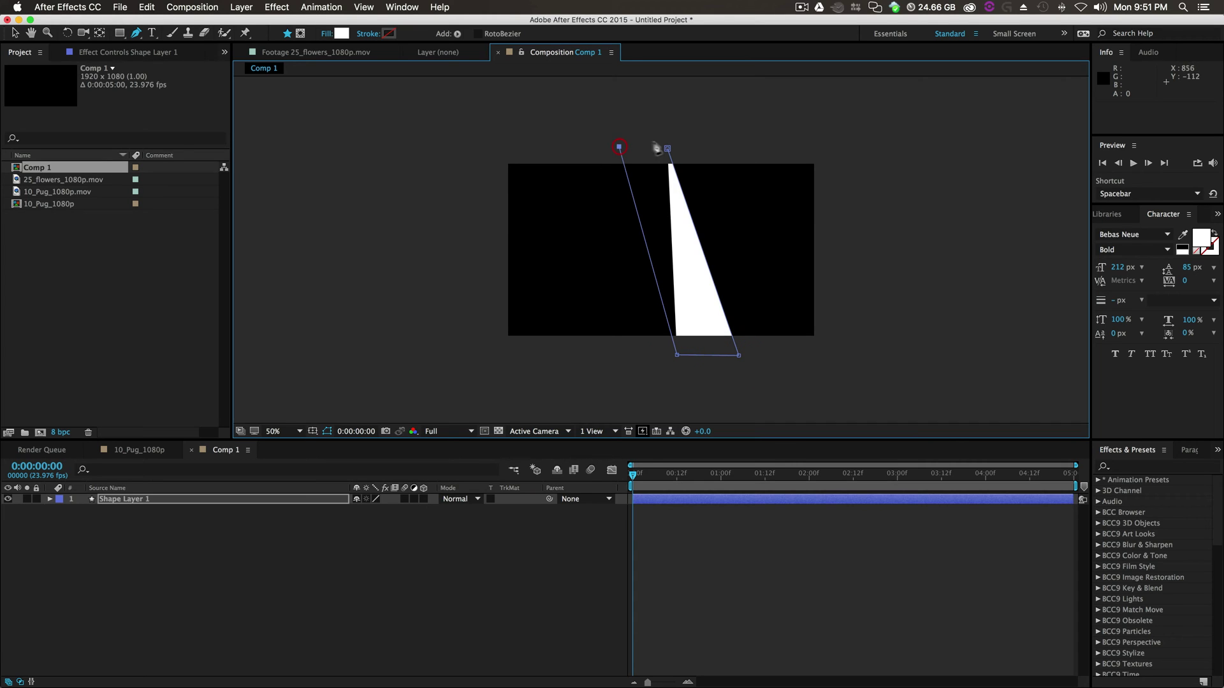
left_click(667, 149)
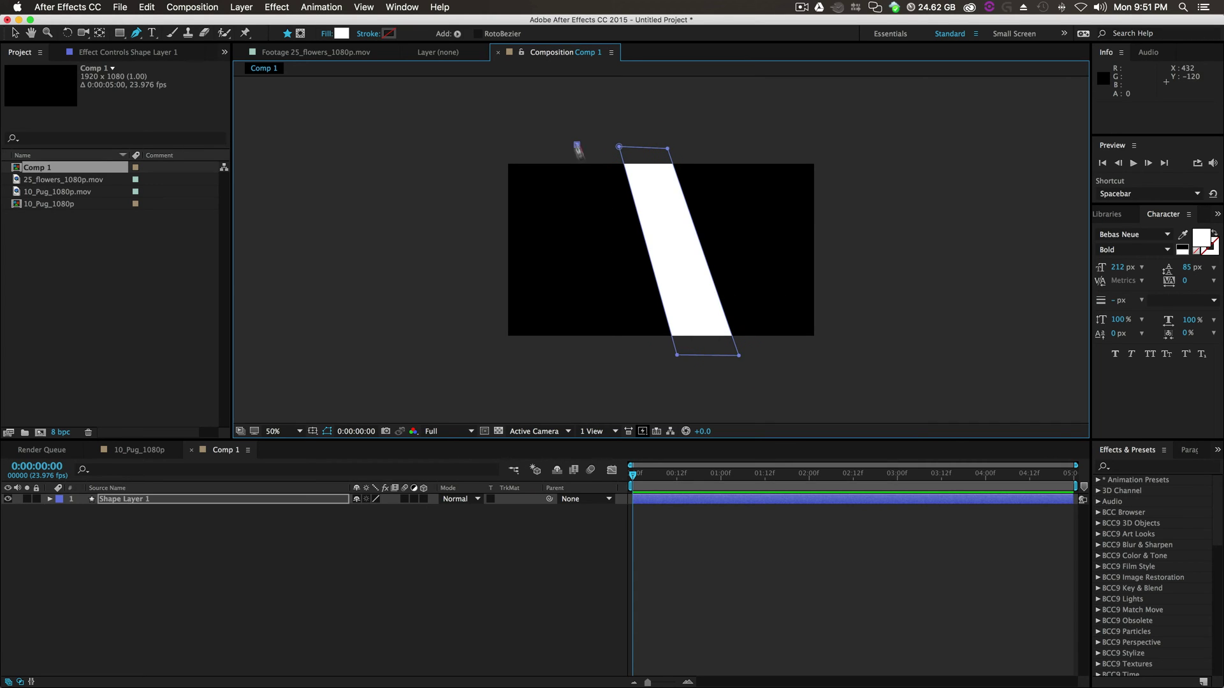
left_click(639, 358)
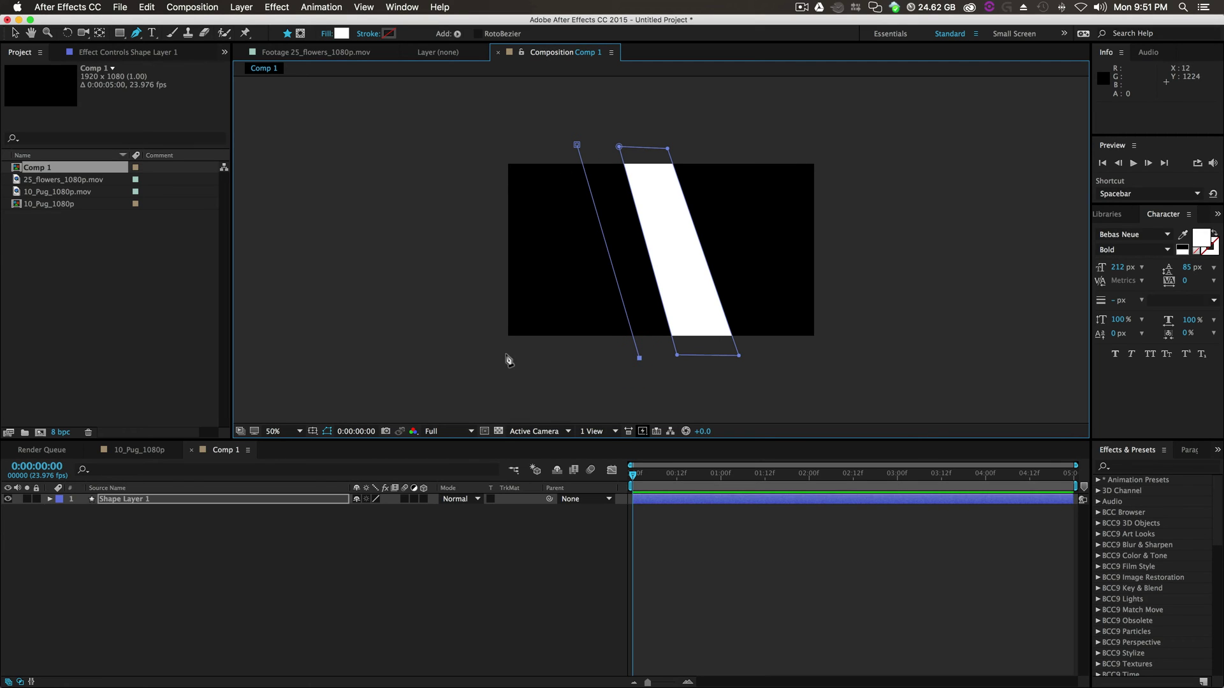
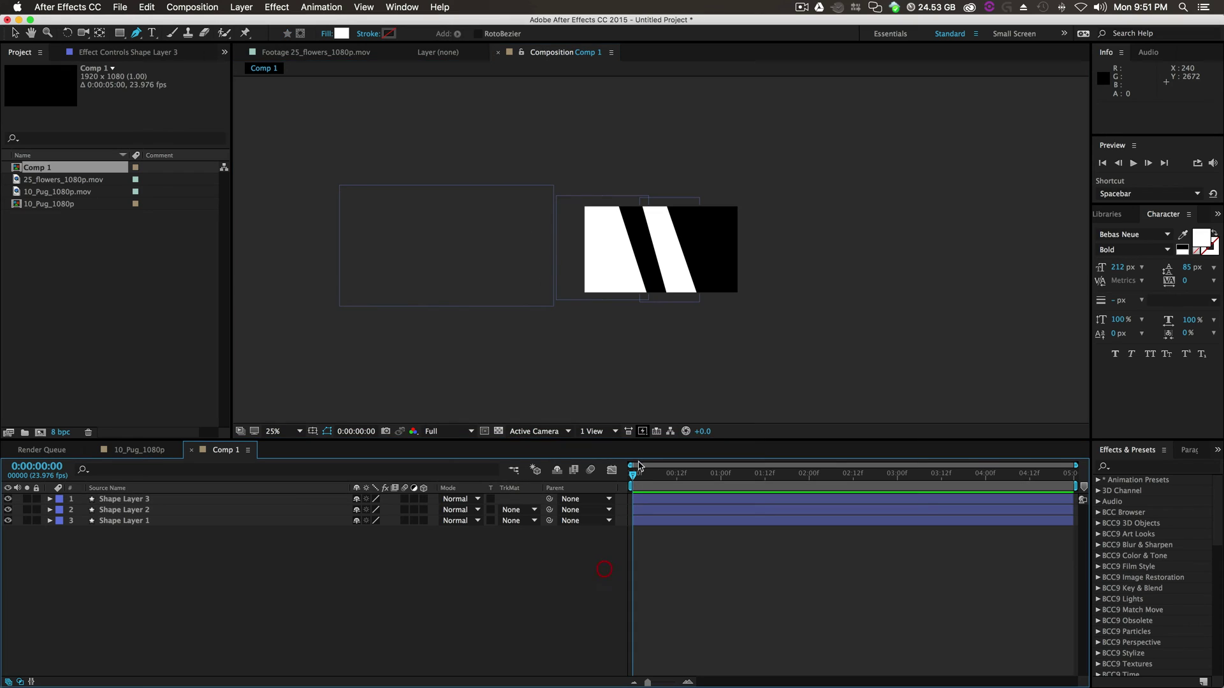
- Keyframe the Position of all three shape layers at the start and move them off the frame's left side to about -952, 540
left_click_drag(639, 475, 599, 508)
left_click(118, 500)
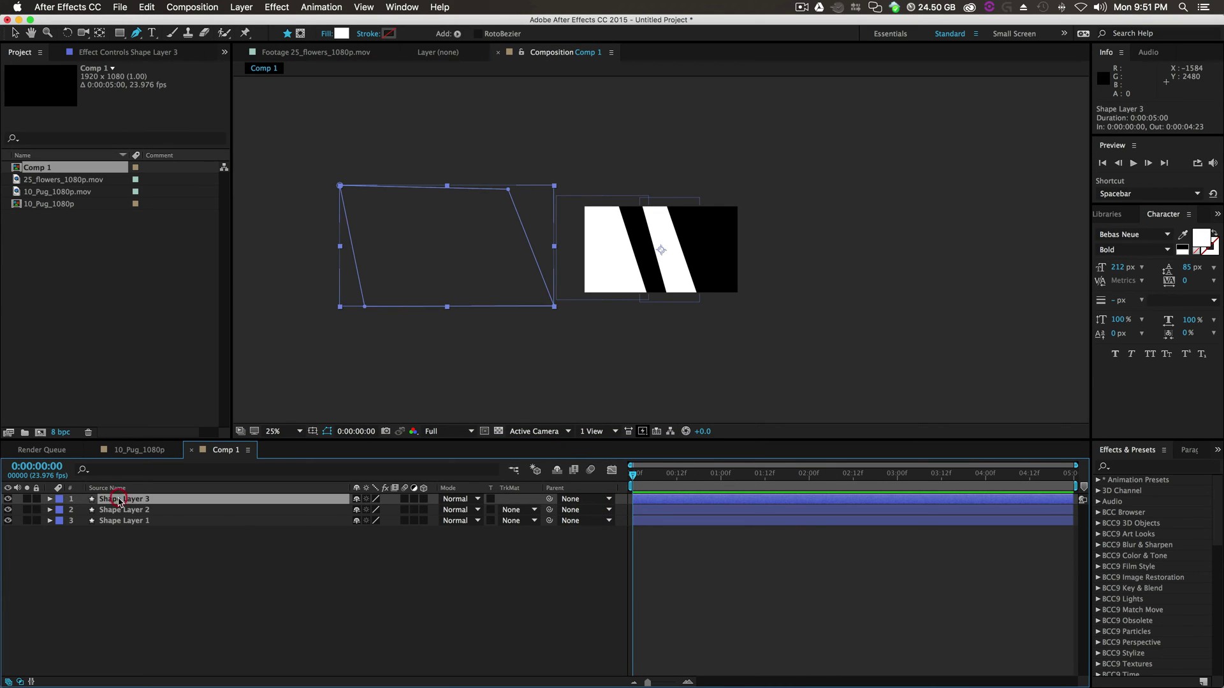
left_click(129, 520, "shift")
key("shift+p")
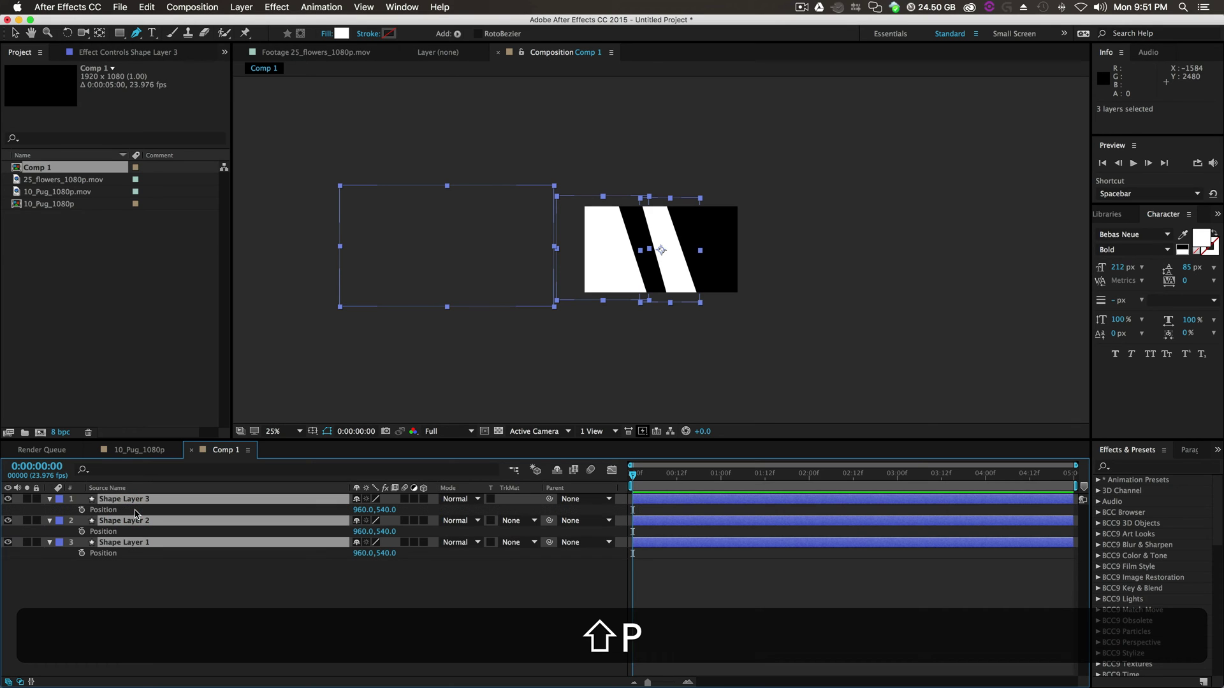
left_click(81, 510)
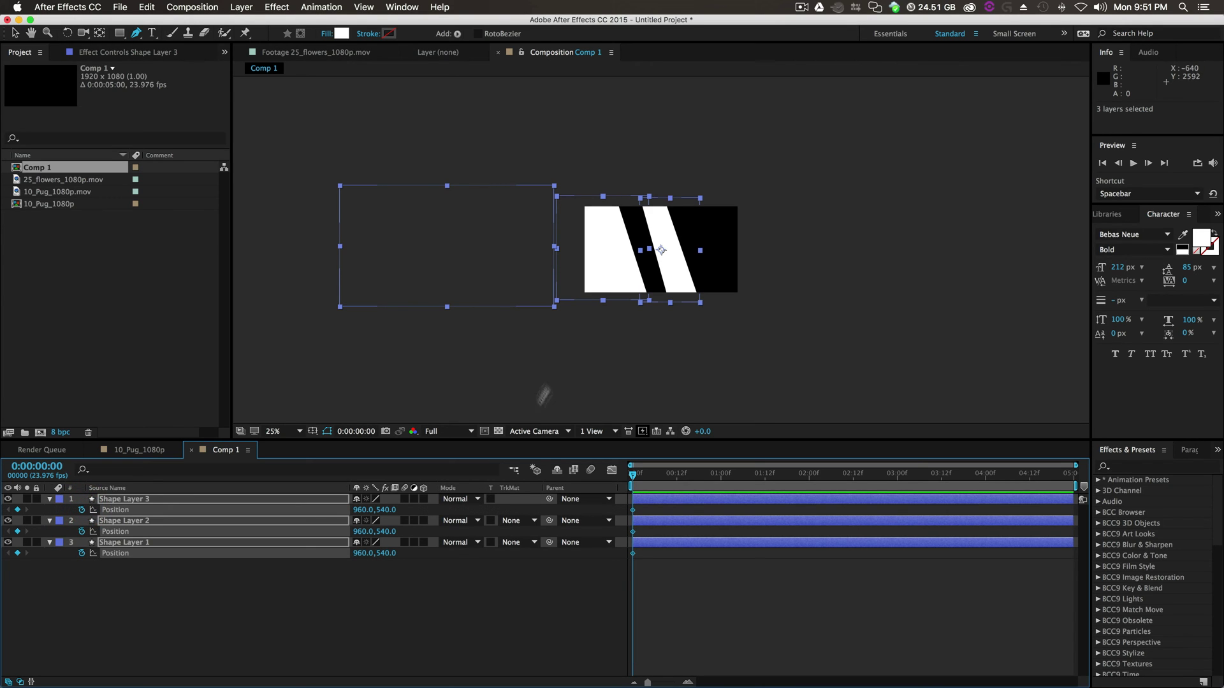
key("v")
left_click_drag(606, 264, 464, 267)
- At 0:00:02:09, move all three shape layers across the frame to Position 3808, 540
left_click_drag(631, 474, 843, 495)
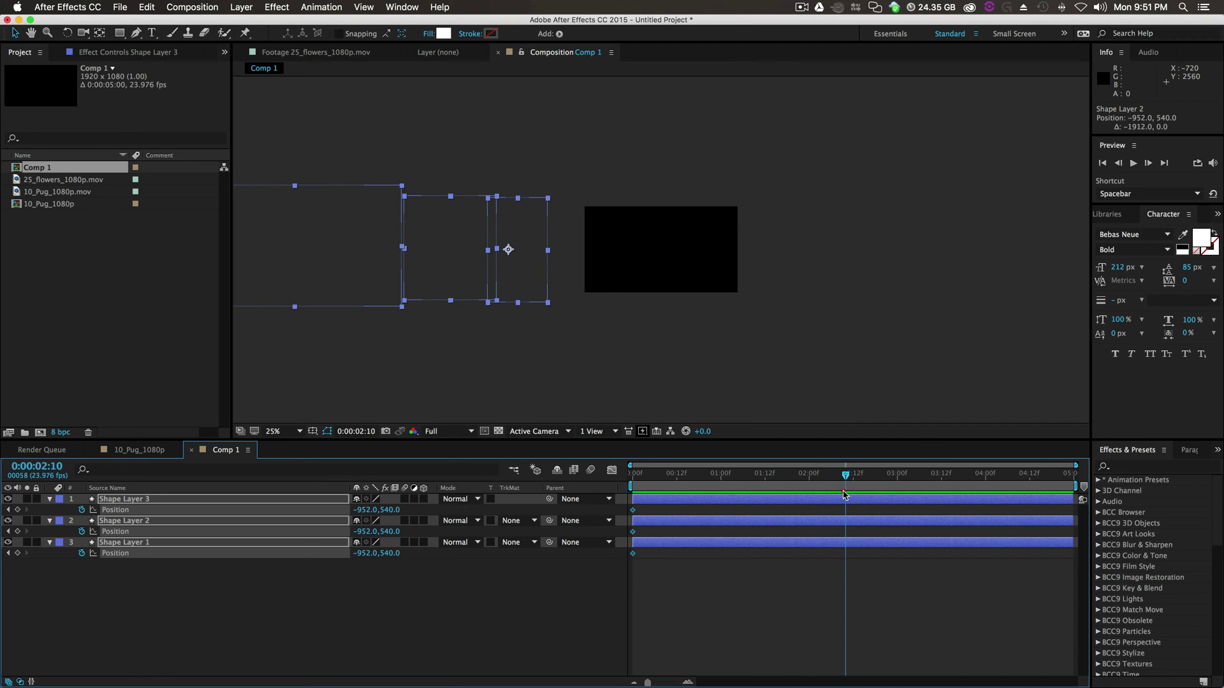
left_click_drag(444, 273, 821, 271)
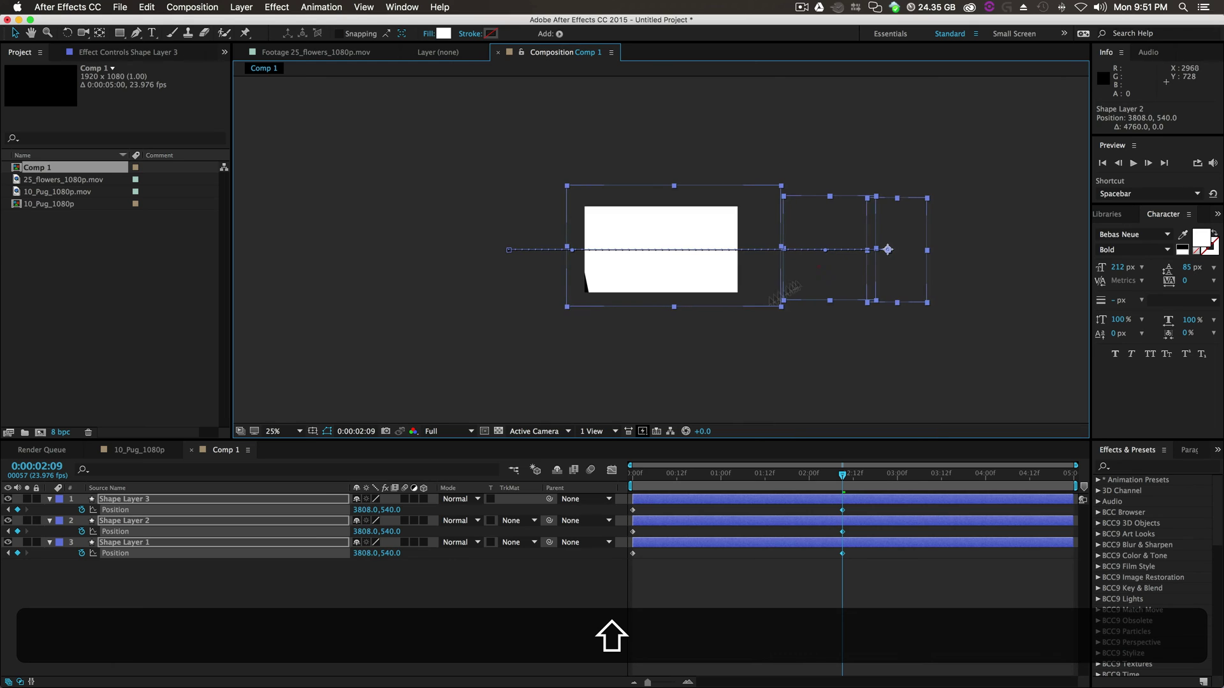
left_click(644, 361)
- Scale Shape Layer 3 to 106% and reposition it to 3896, 532 at 0:00:02:09 so it fills the whole frame
left_click(655, 261)
key("period")
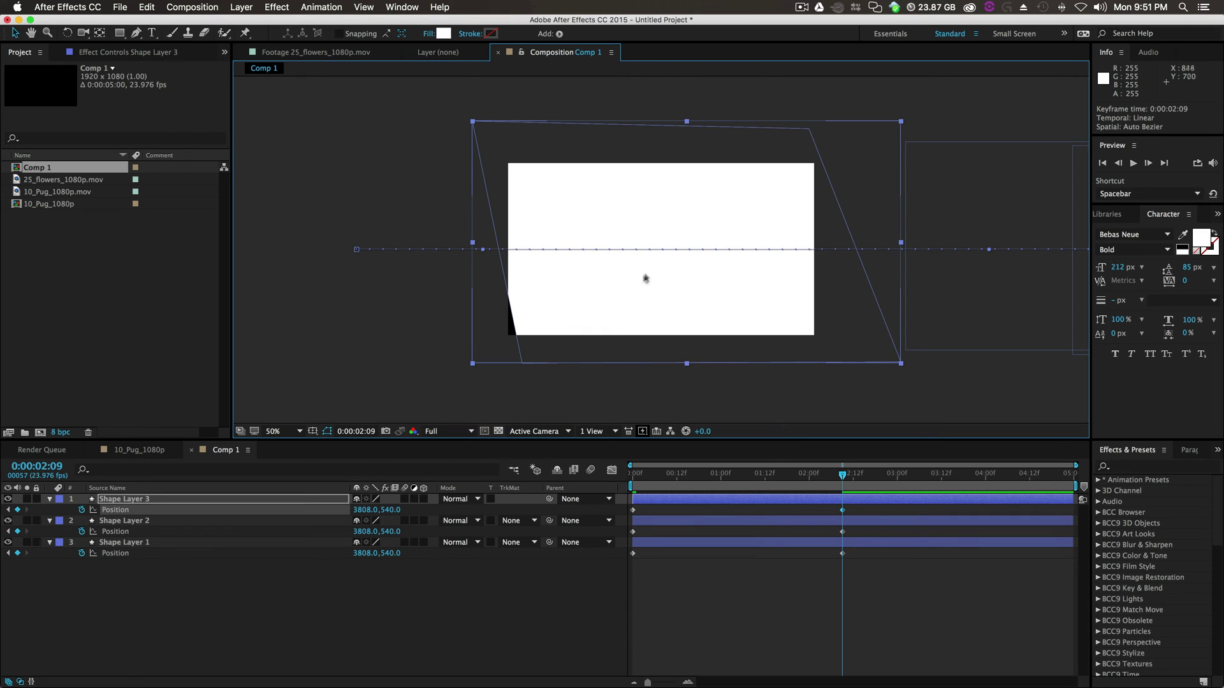
left_click(141, 578)
left_click(136, 499)
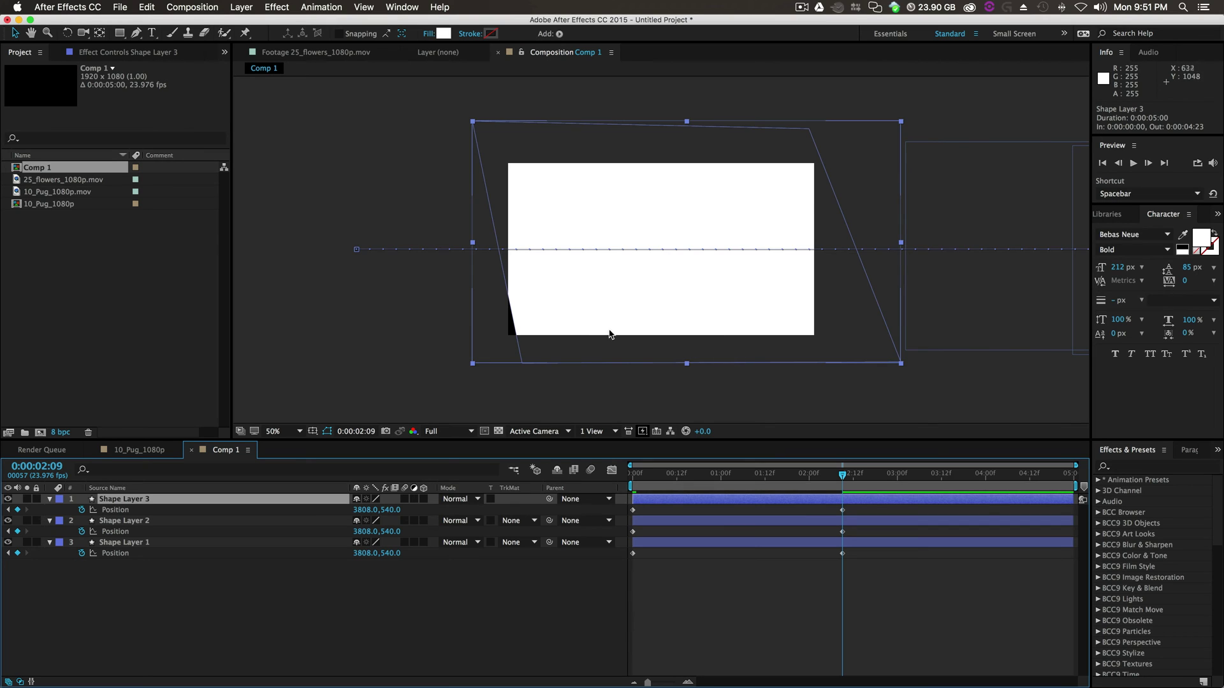
key("comma")
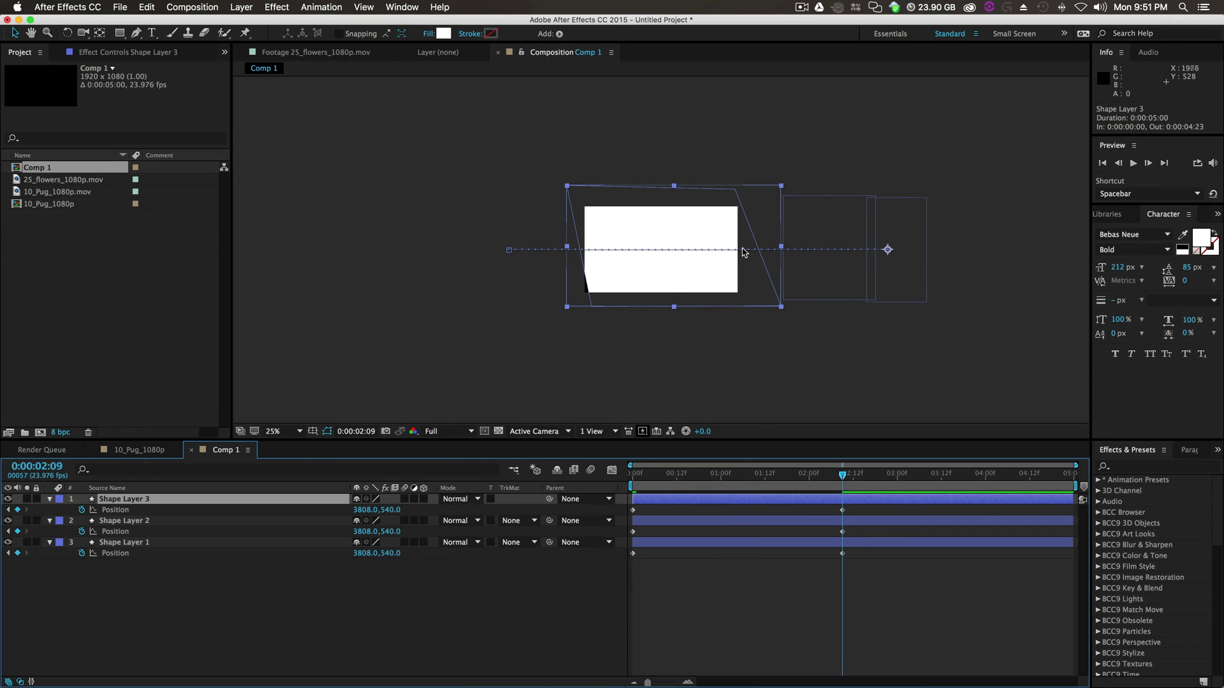
left_click(697, 265, "shift")
left_click_drag(695, 264, 686, 263)
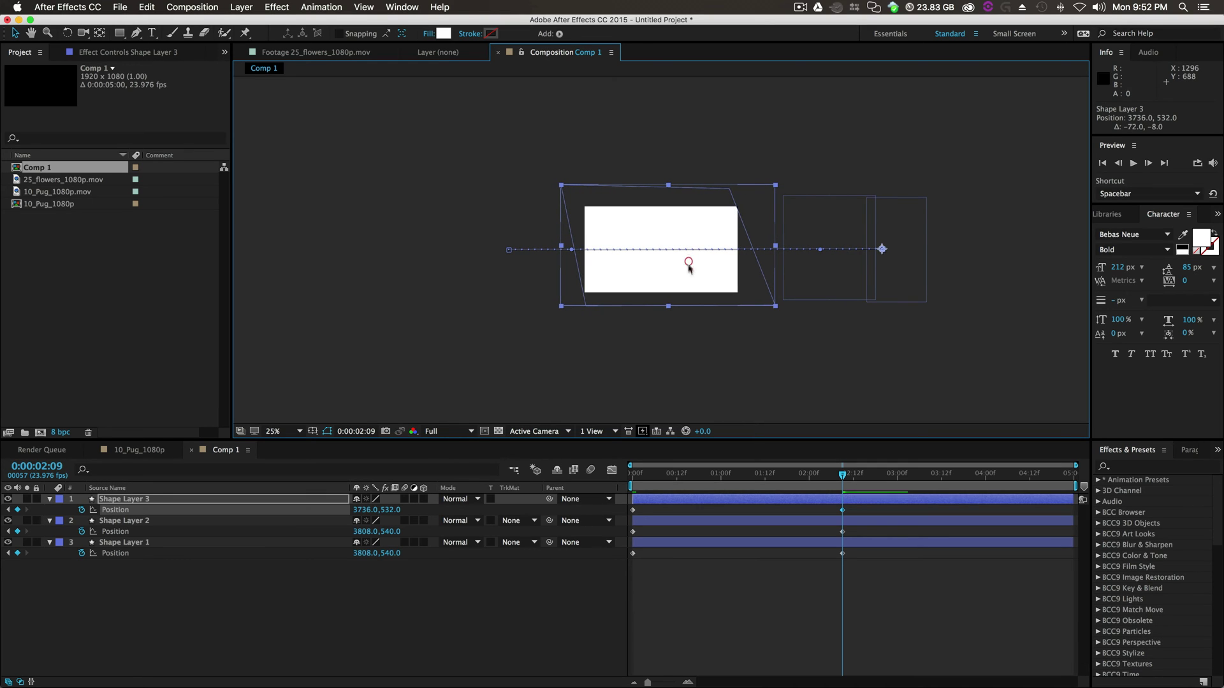
key("s")
left_click_drag(393, 508, 395, 506)
left_click(650, 290, "shift")
left_click_drag(663, 290, 659, 273)
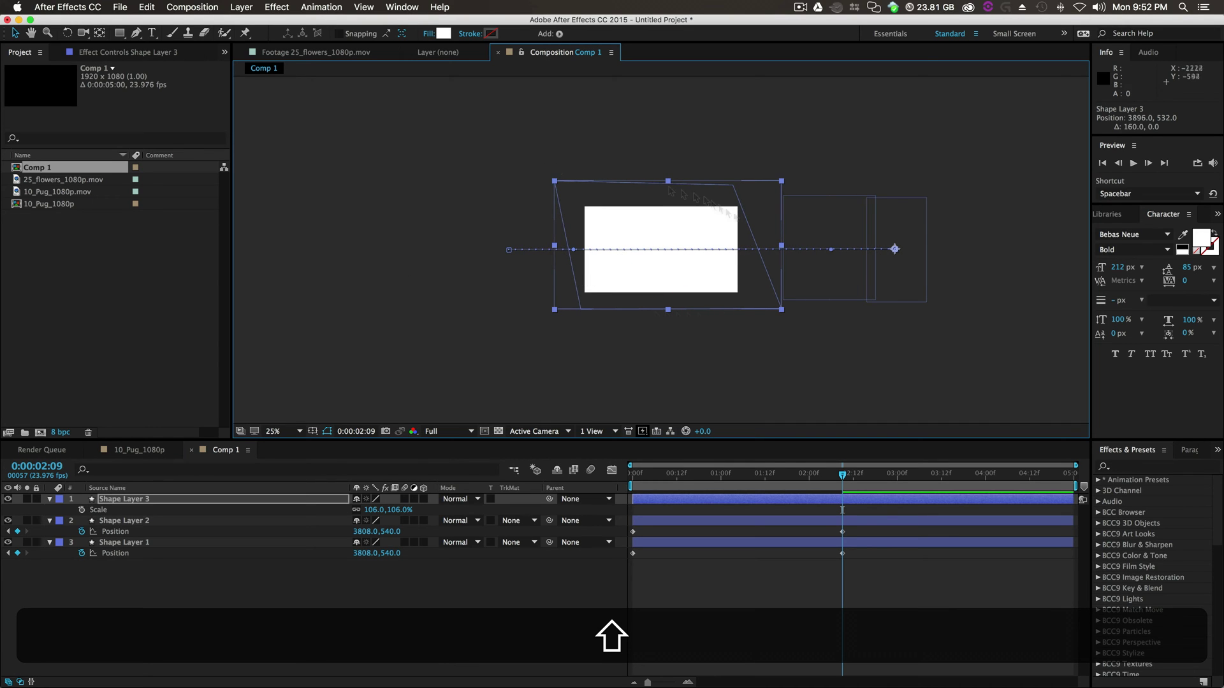
- At 0:00:01:16, move Shape Layer 3's upper-right vertex to match the neighbouring stripe's slant, and undo the stray new path
left_click_drag(770, 471, 780, 510)
key("period")
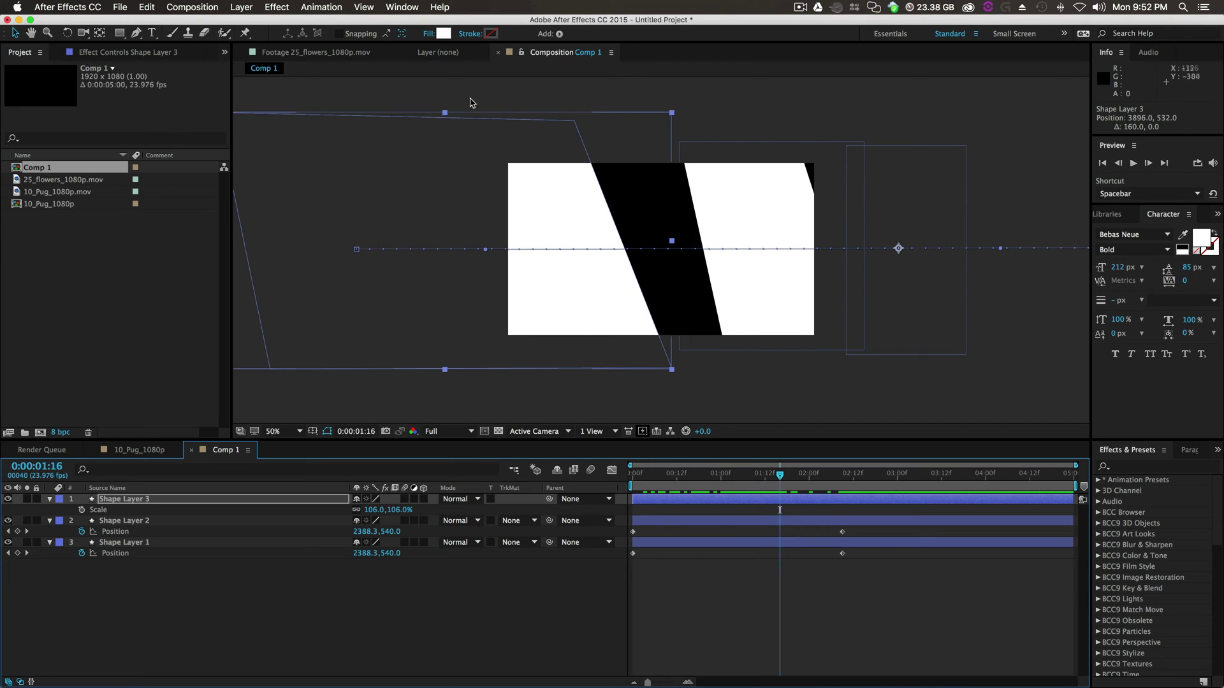
left_click(159, 631)
left_click(127, 499)
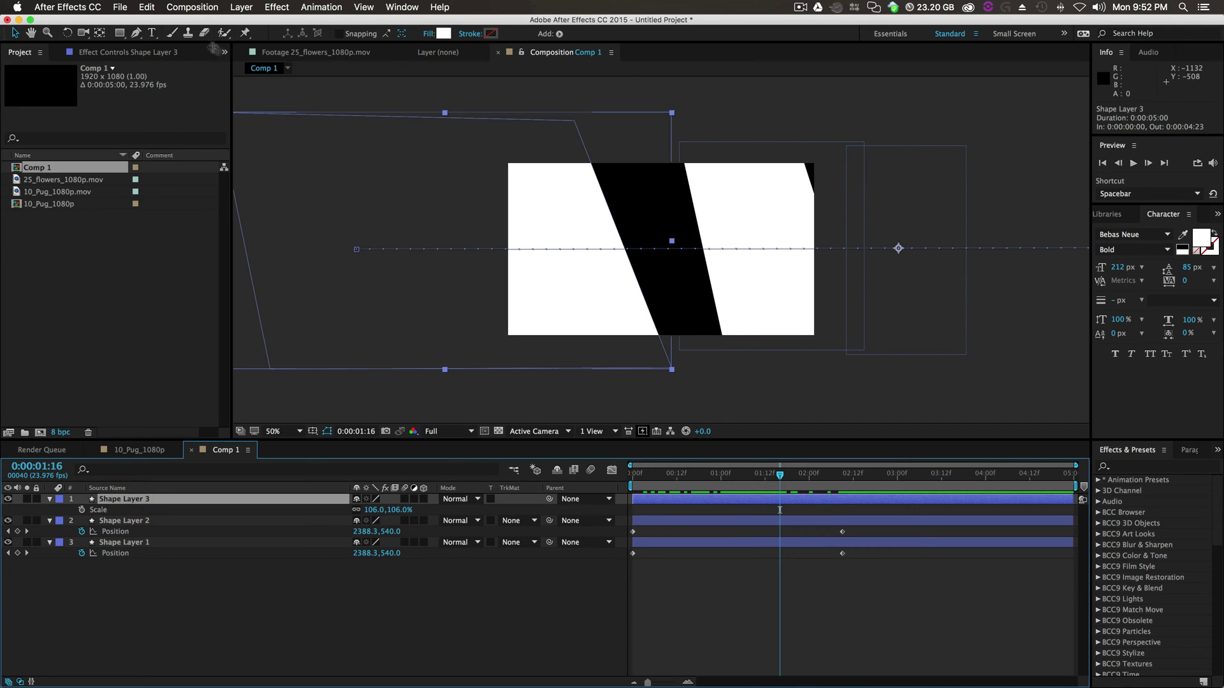
left_click(136, 33)
left_click_drag(572, 119, 616, 124)
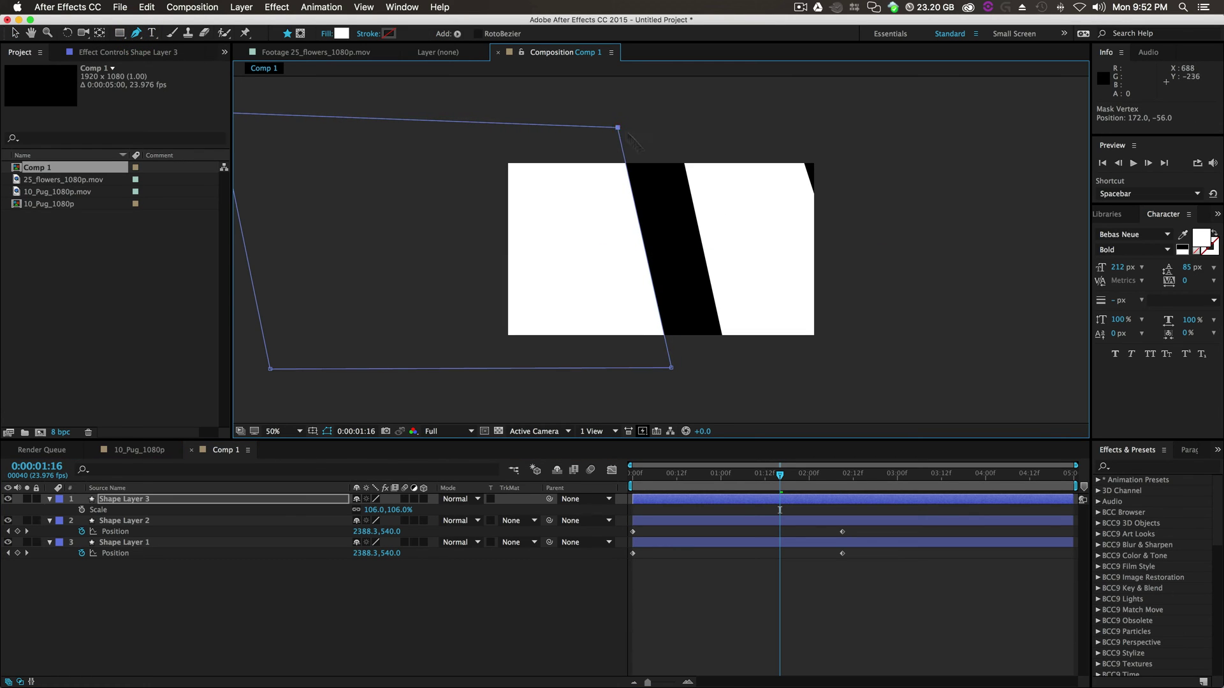
left_click(774, 238)
key("super+z")
key("comma")
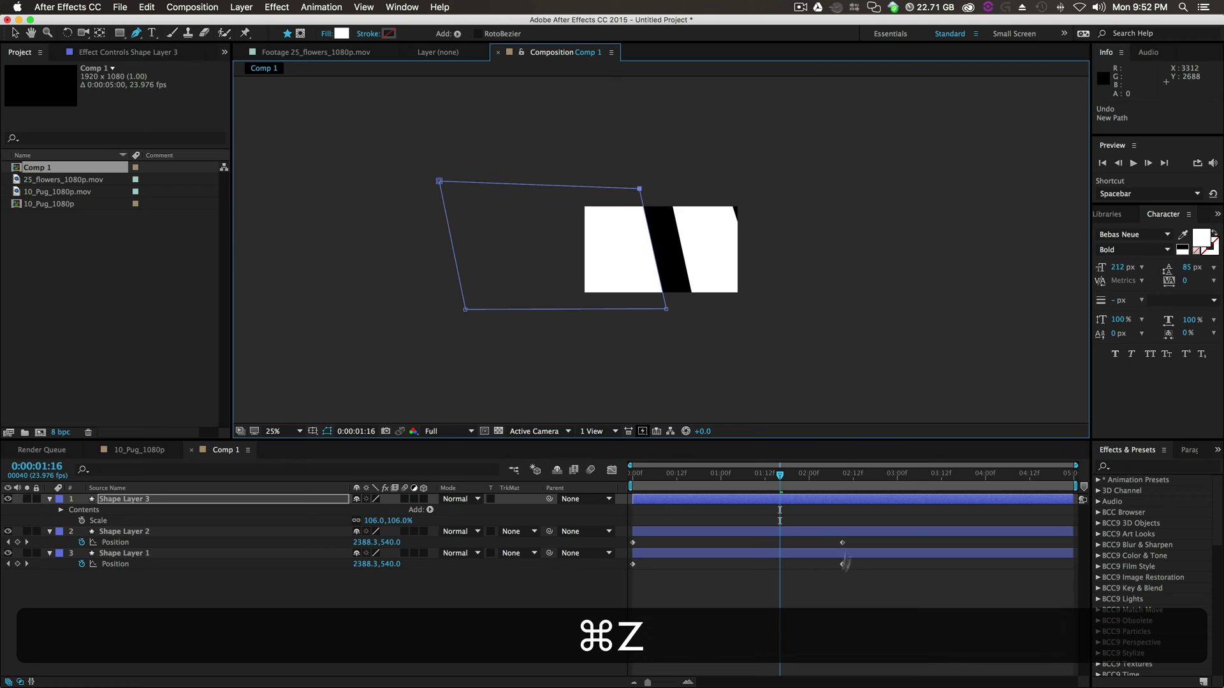
- Reveal Shape Layer 3's Position and apply Easy Ease to the Position keyframes of all three shape layers
left_click(820, 533)
left_click(818, 564)
left_click_drag(780, 478, 763, 512)
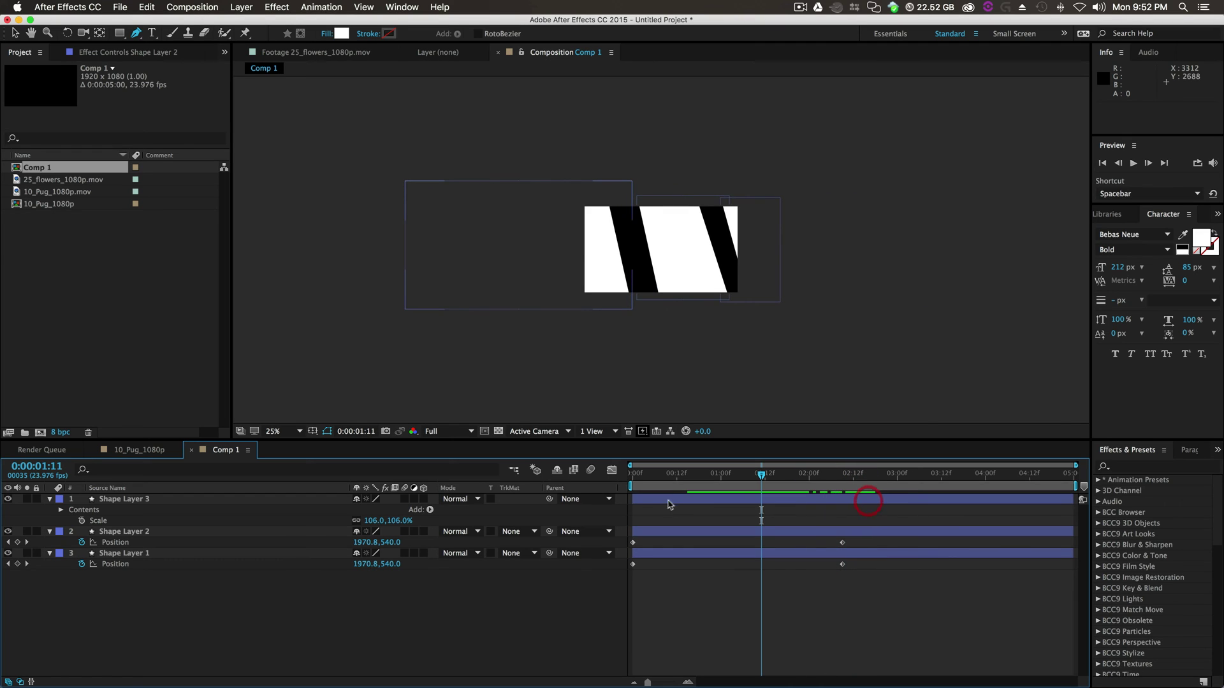
left_click(673, 499)
key("p")
left_click_drag(867, 506, 628, 561)
right_click(633, 553)
mouse_move(698, 678)
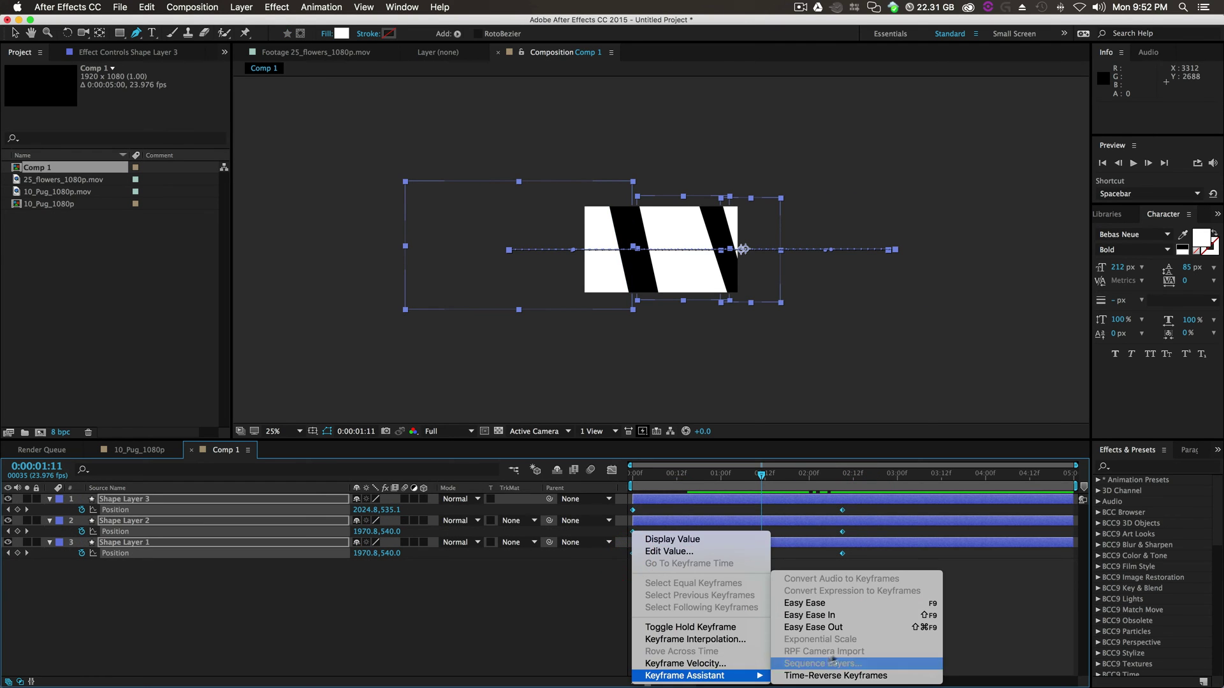
left_click(822, 603)
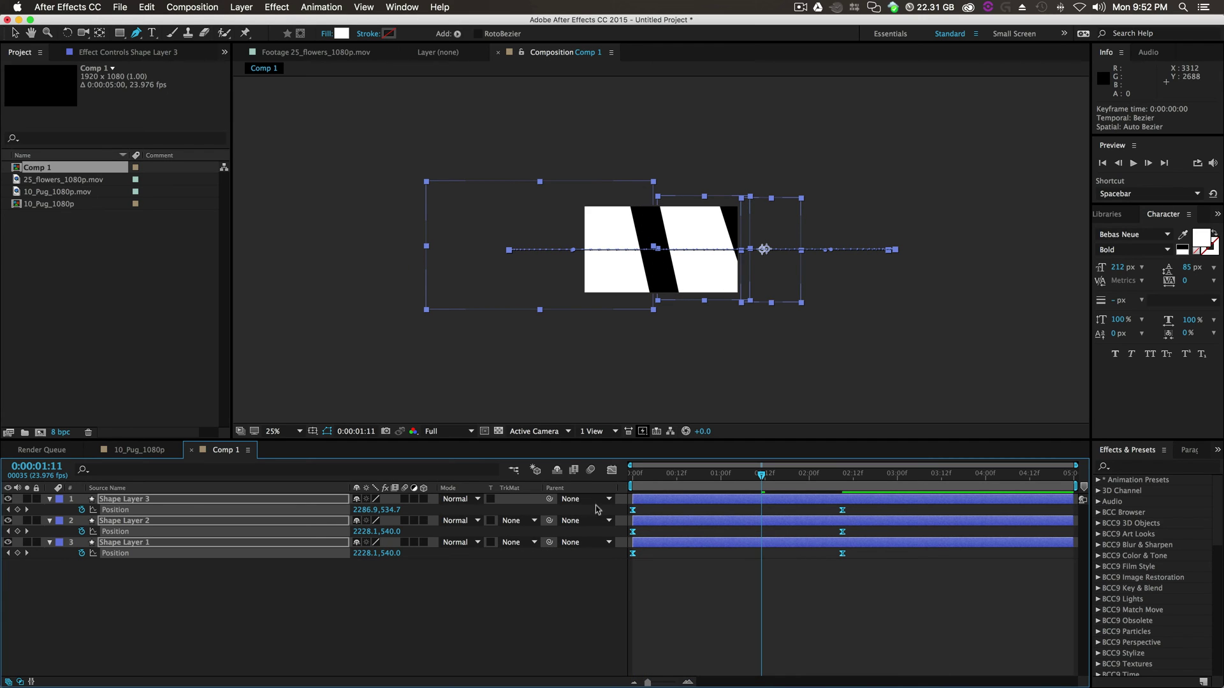
- Sharpen Shape Layer 3's Position speed curve in the Graph Editor by extending both keyframes' ease handles toward the middle
left_click(717, 512)
left_click(633, 510)
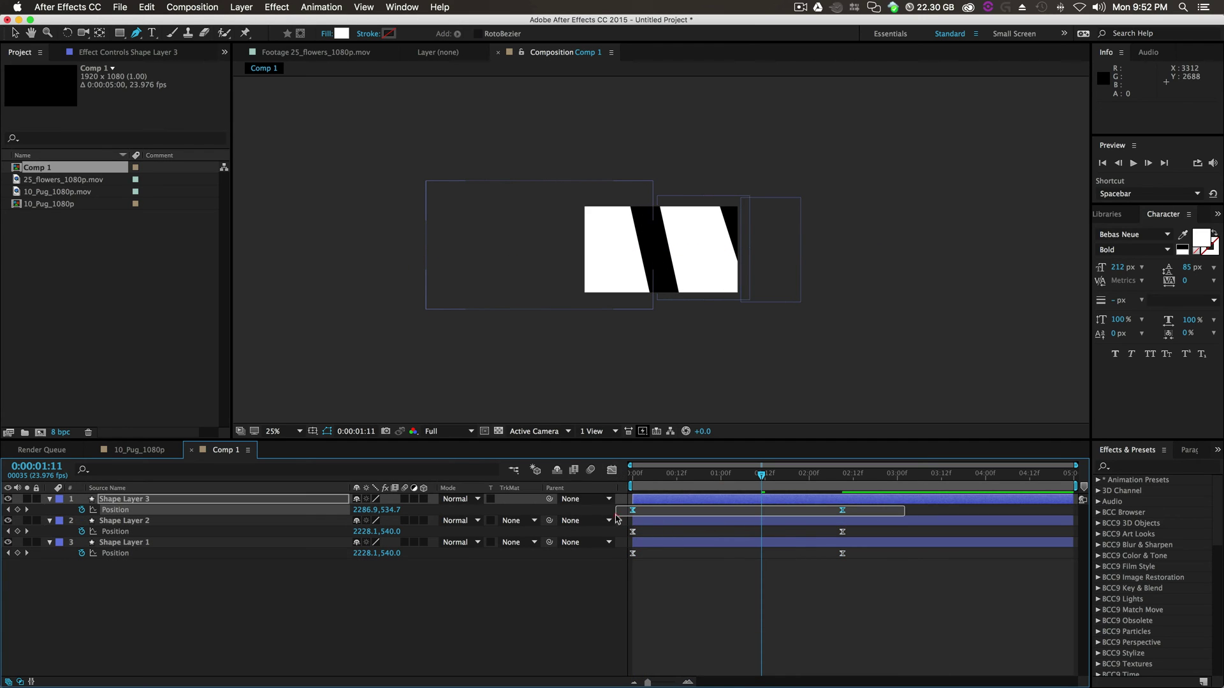
left_click(611, 470)
left_click(820, 669)
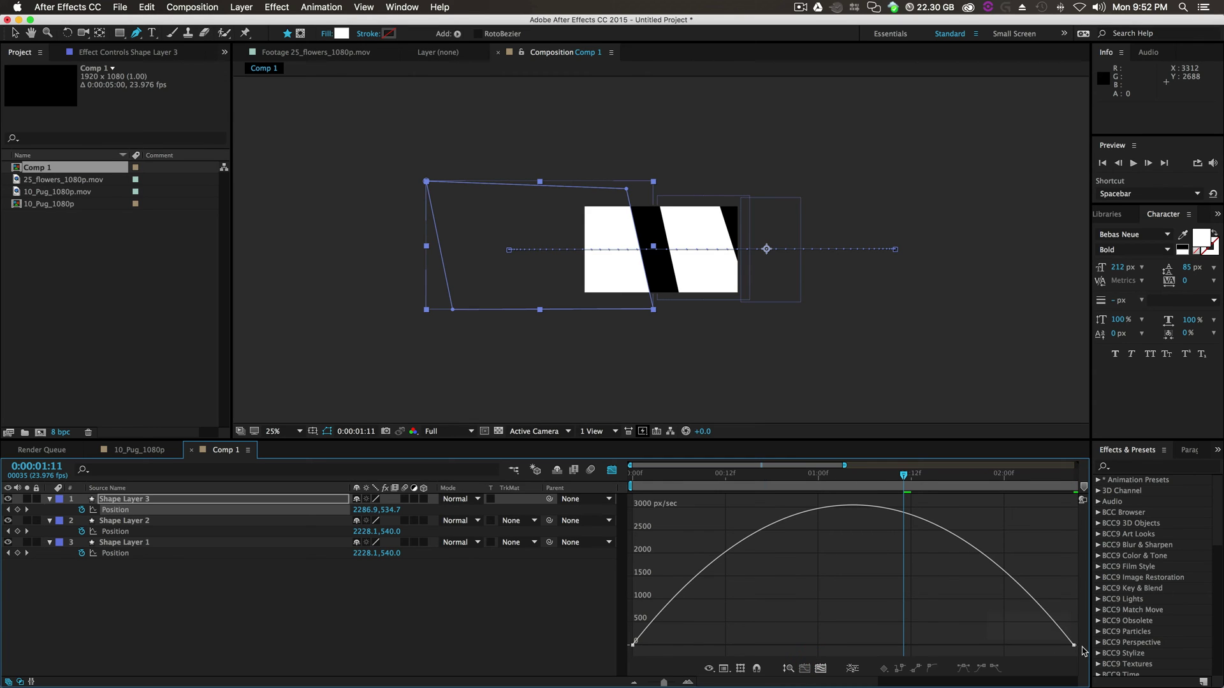
key("Delete")
key("super+z")
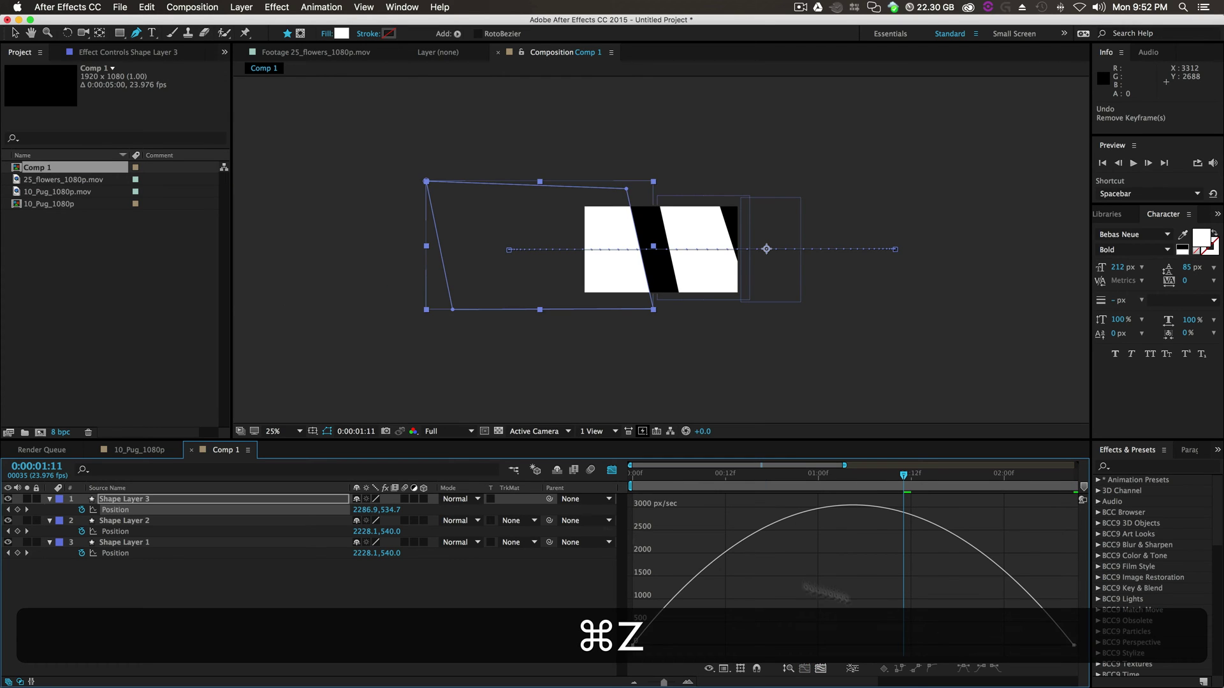
left_click(16, 32)
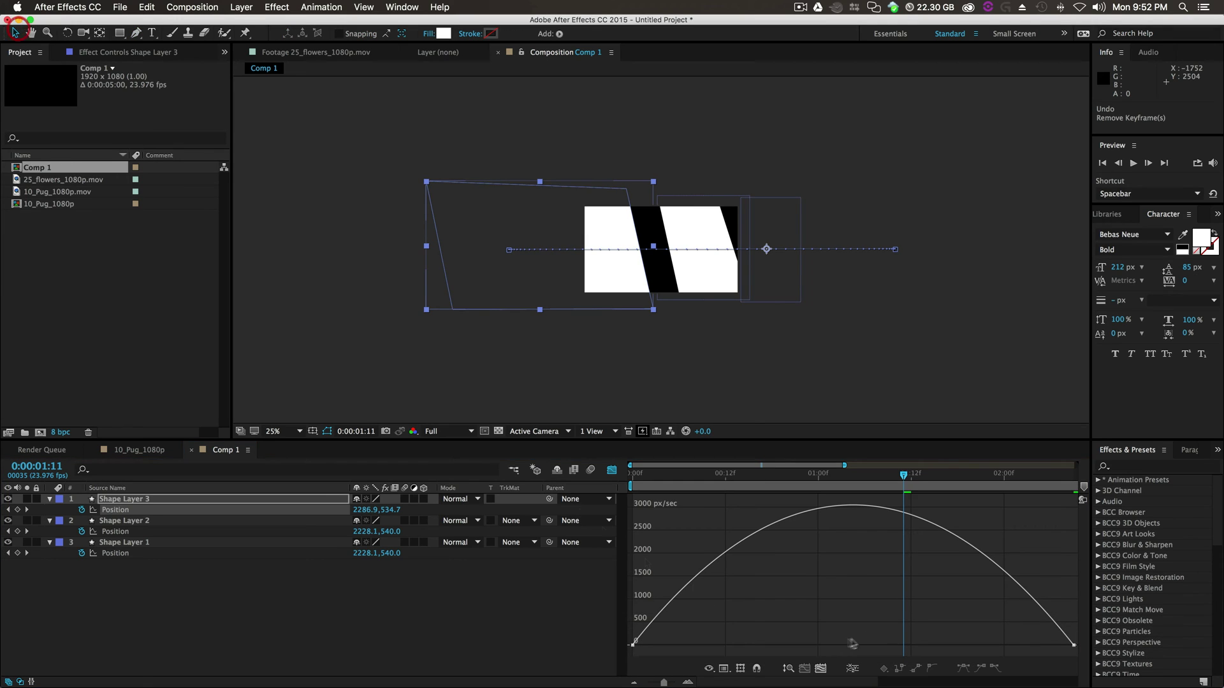
left_click(1074, 645)
left_click_drag(969, 646, 917, 645)
left_click_drag(704, 647, 777, 645)
left_click(611, 472)
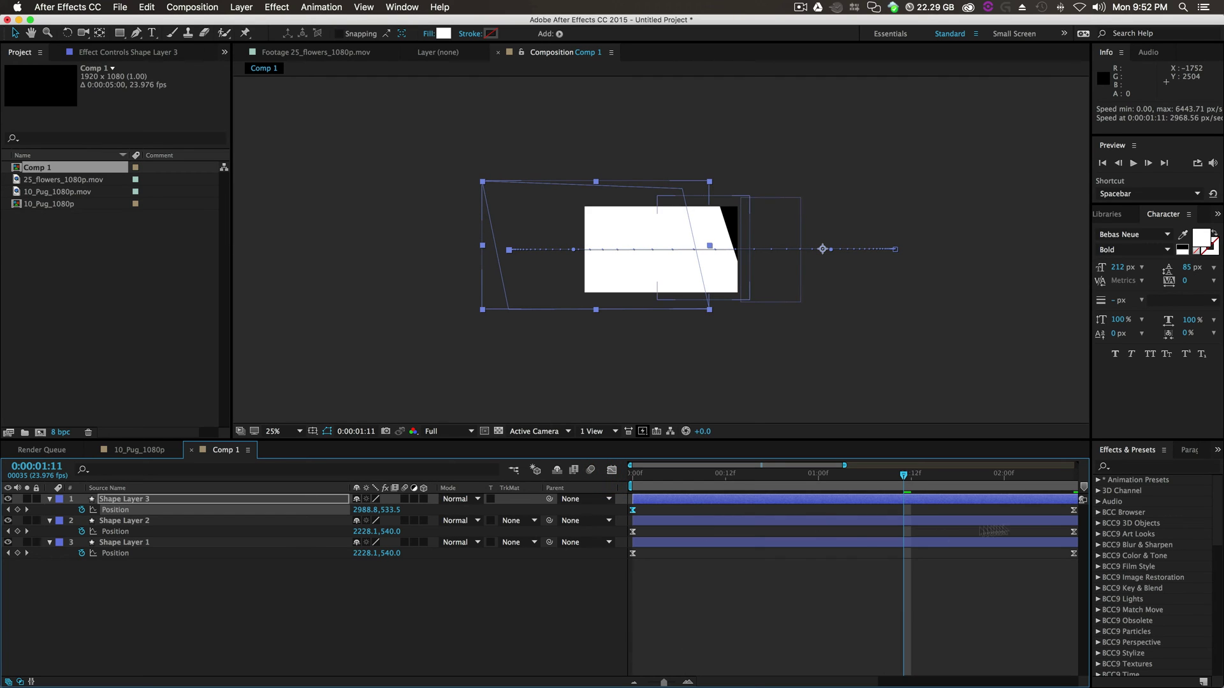
- Sharpen Shape Layer 2's Position speed curve in the Graph Editor by extending both keyframes' ease handles toward the middle
left_click_drag(665, 683, 650, 683)
left_click_drag(900, 528, 630, 534)
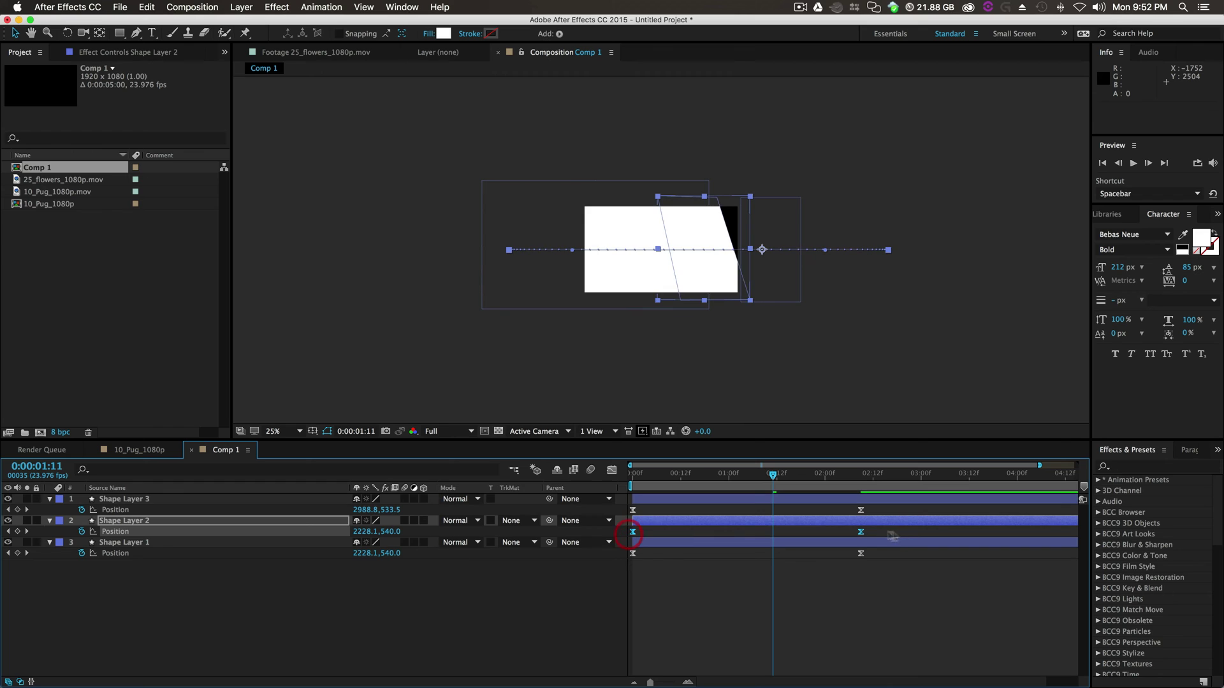
left_click(612, 470)
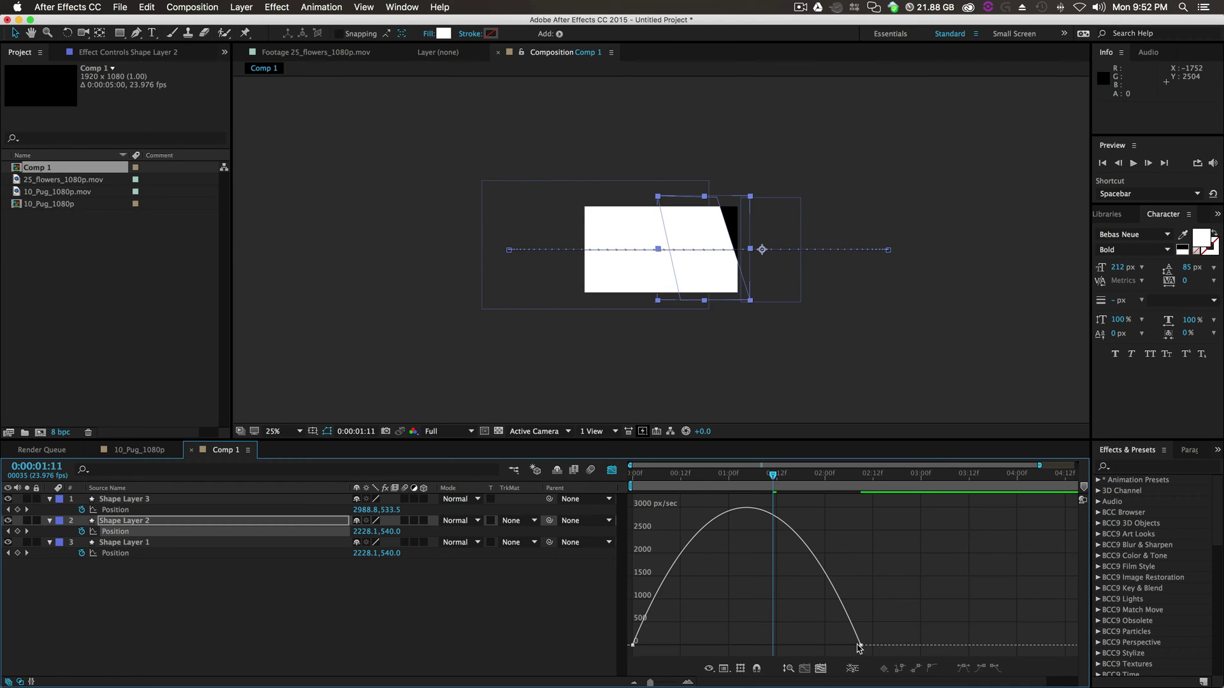
left_click_drag(832, 647, 779, 646)
left_click_drag(668, 645, 714, 645)
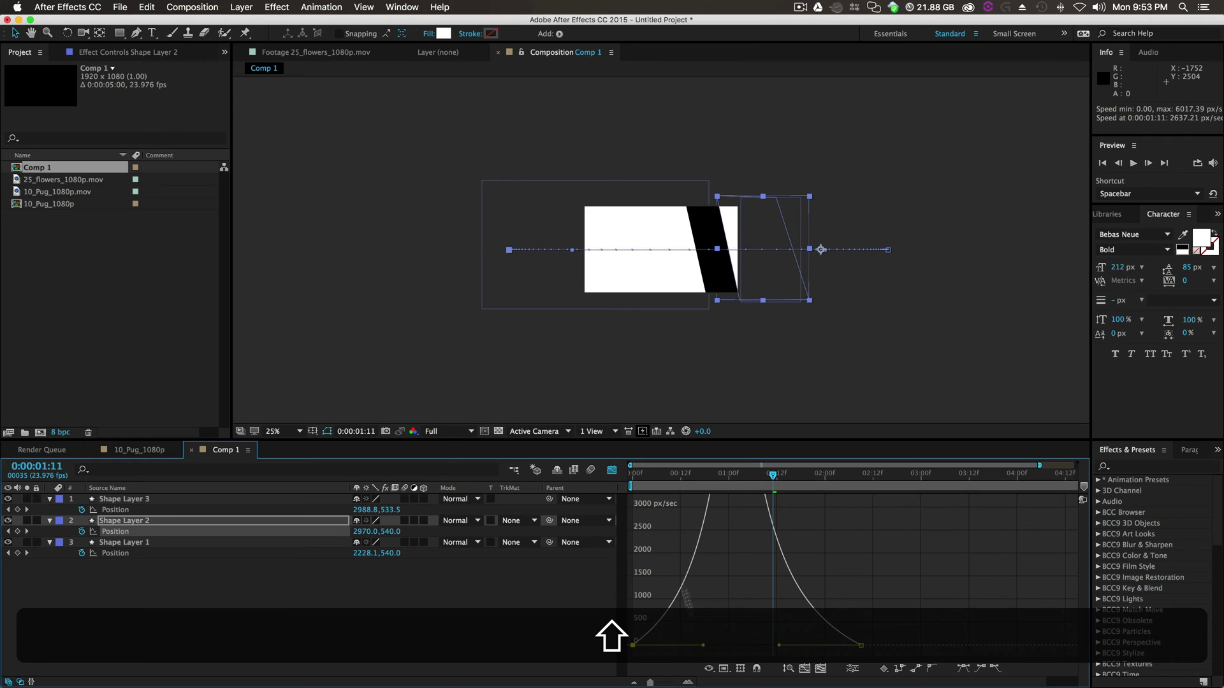
left_click(611, 471)
- Give Shape Layer 1's Position keyframes a similarly steep speed curve by pulling both ease handles inward in the Graph Editor
left_click_drag(901, 557, 602, 567)
left_click(611, 471)
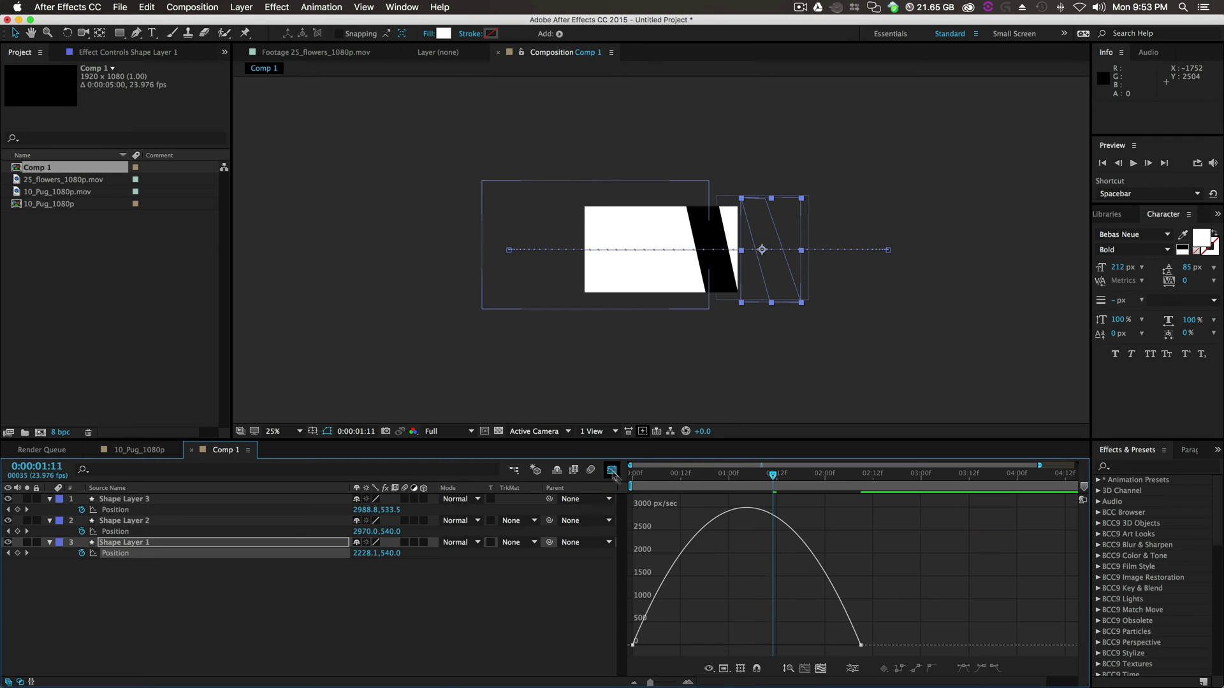
left_click(860, 645, "shift")
left_click_drag(820, 645, 727, 645)
key("super+z")
key("super+shift+z")
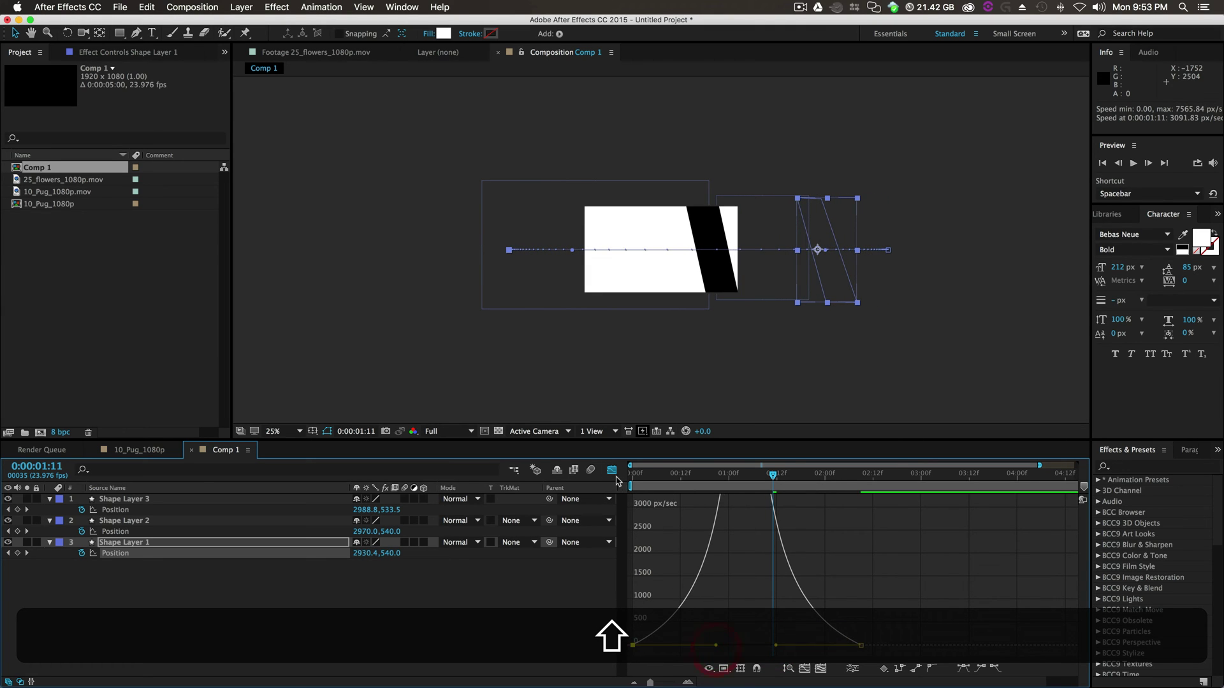
left_click(611, 470)
- Try to stagger Shape Layers 2 and 1 behind Shape Layer 3, starting Shape Layer 1 at 0:00:00:07, and undo both shifts
left_click_drag(889, 527, 622, 586)
left_click(663, 537)
left_click_drag(664, 525, 696, 548)
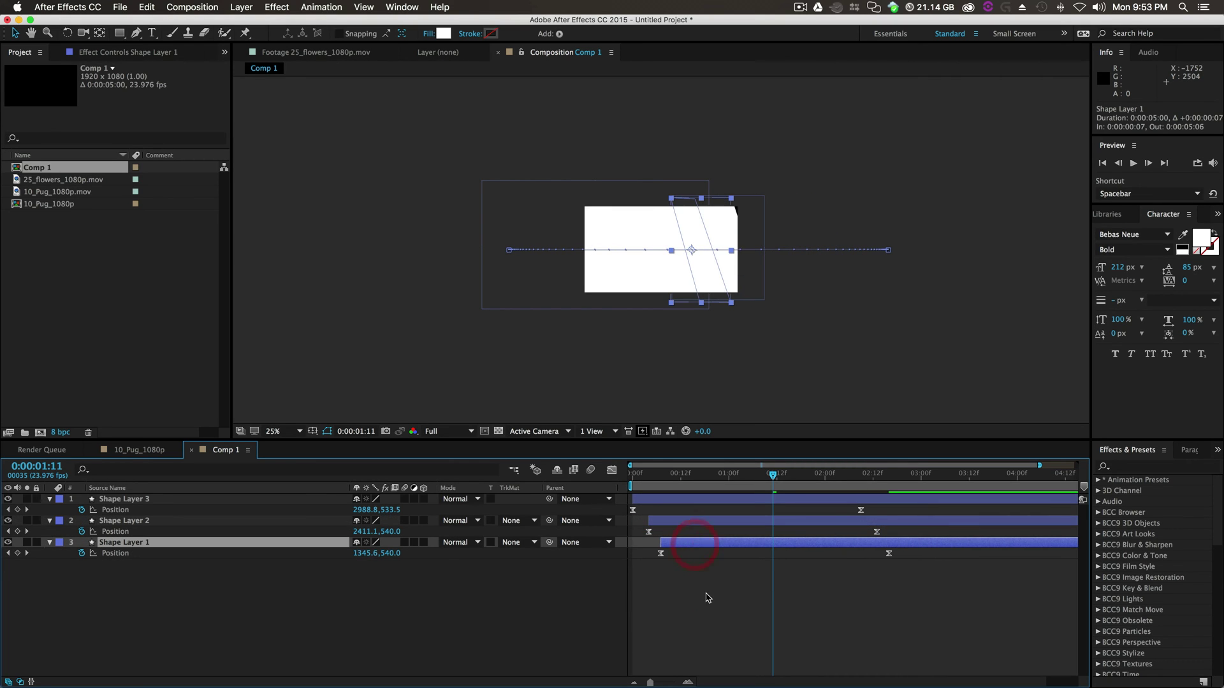
key("super+z")
key("super+z")
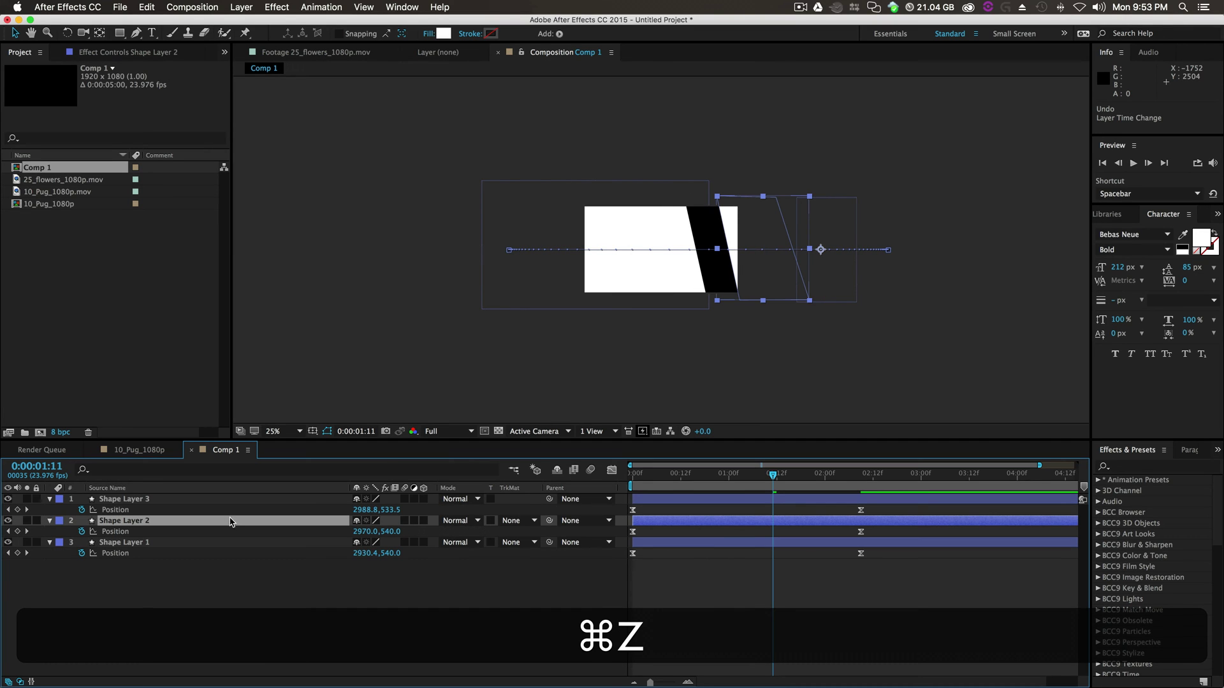
- Start Shape Layer 2 at 0:00:00:03 and Shape Layer 3 a few frames after it, and preview the staggered stripes from the beginning
left_click_drag(682, 500, 693, 524)
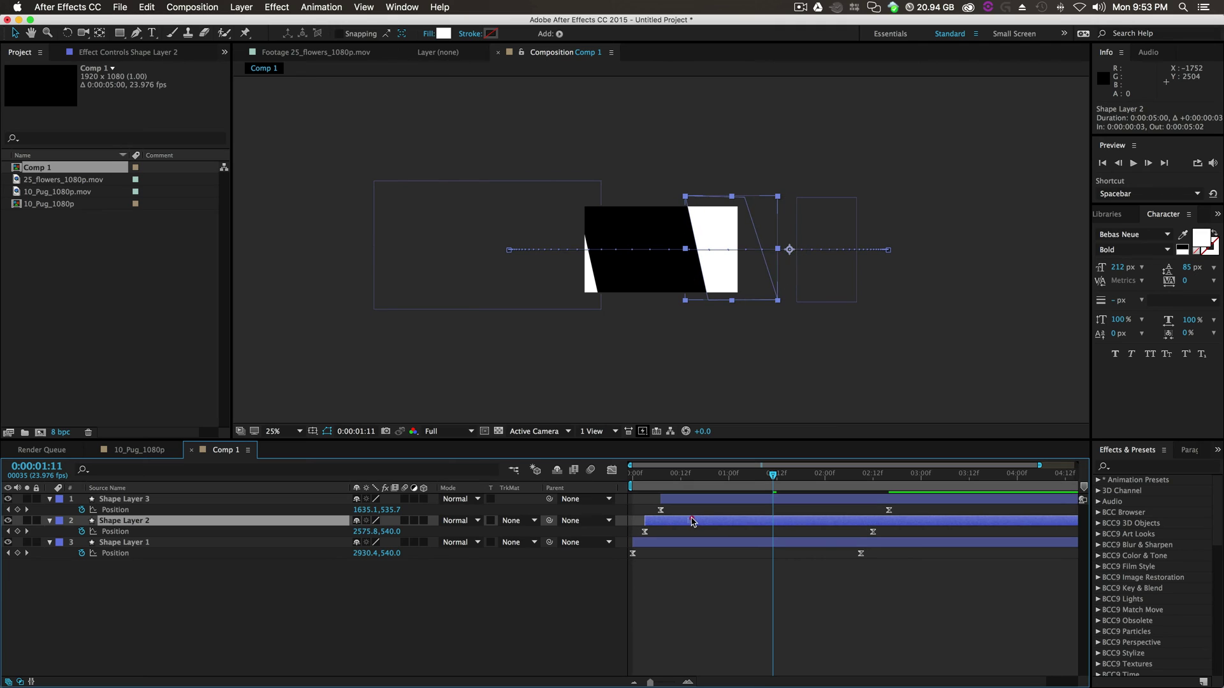
left_click(714, 589)
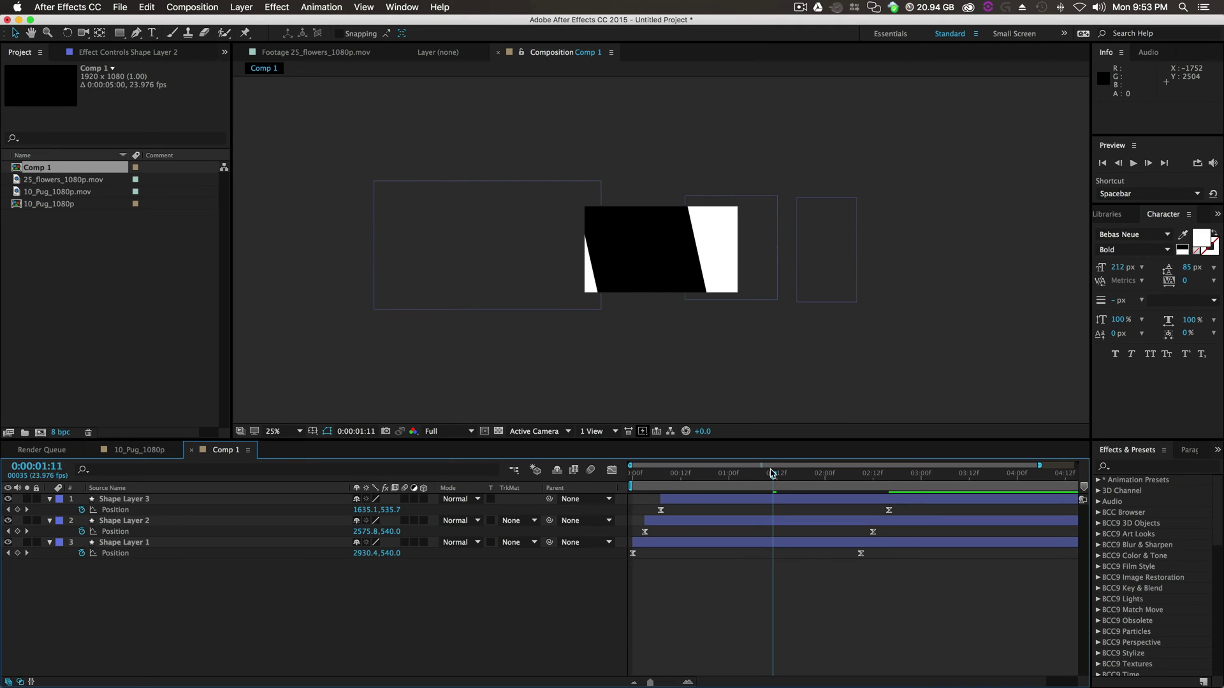
left_click_drag(773, 475, 610, 496)
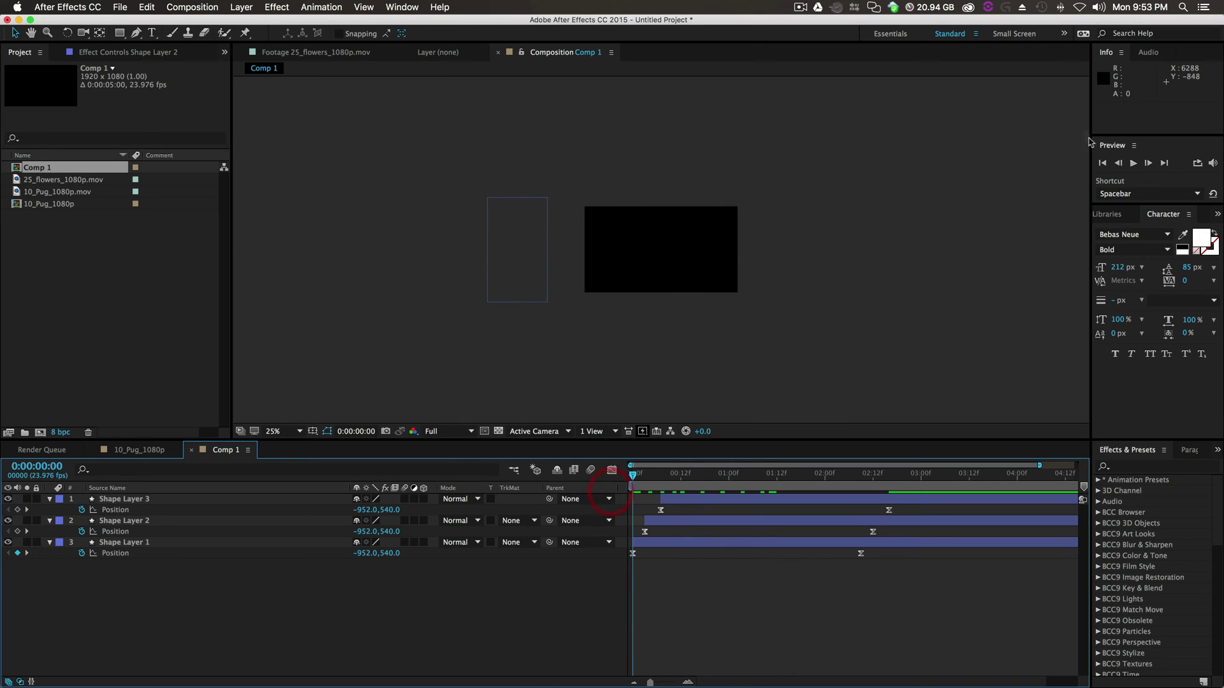
left_click(1133, 164)
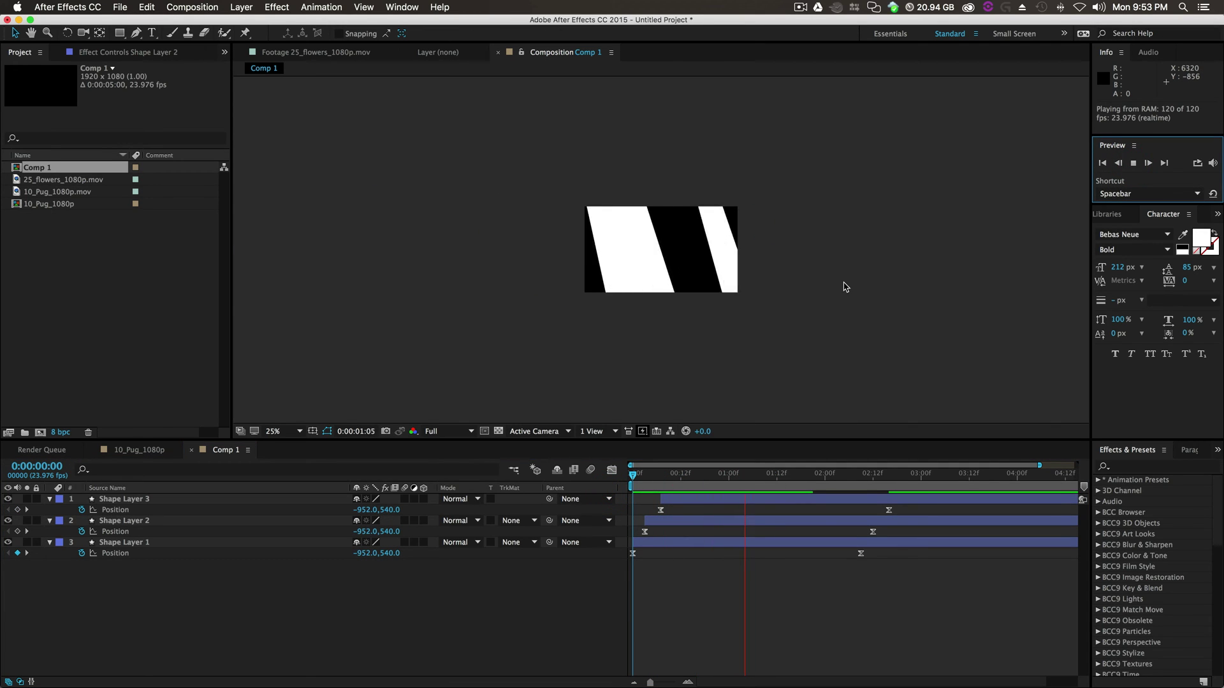
left_click(743, 415)
- Delay all three ending Position keyframes equally, putting Shape Layer 1's at 0:00:03:02, and preview the slower animation
left_click_drag(891, 518, 936, 567)
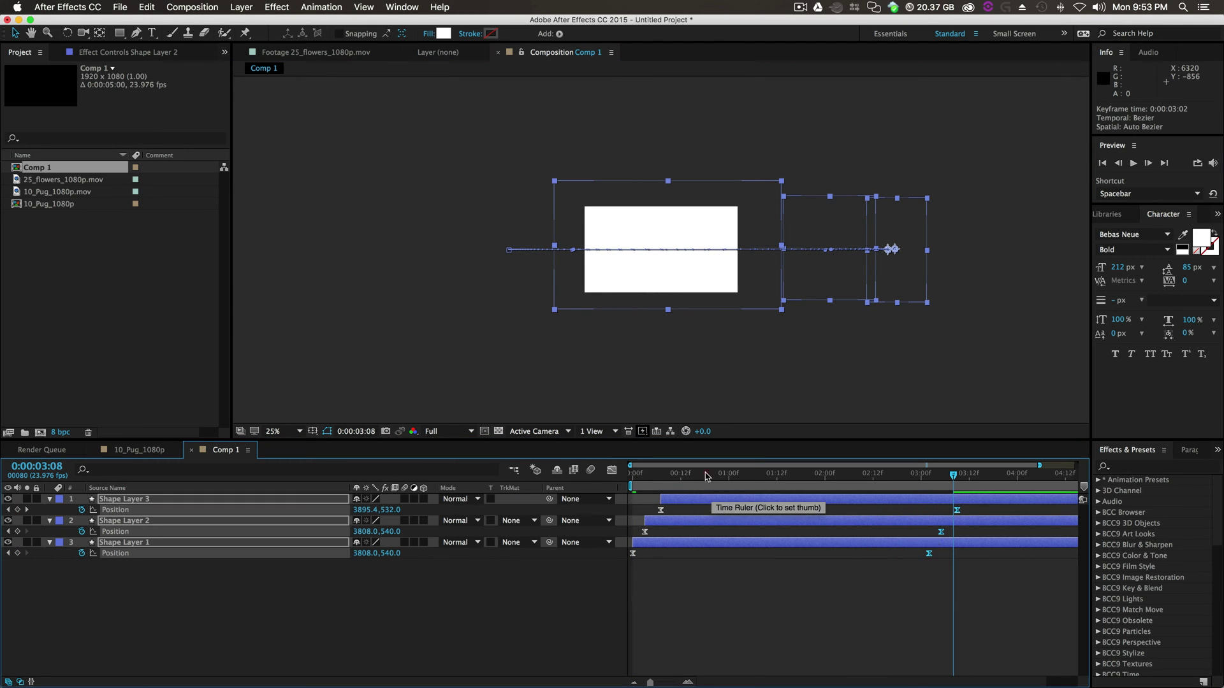
key("Home")
left_click(1141, 163)
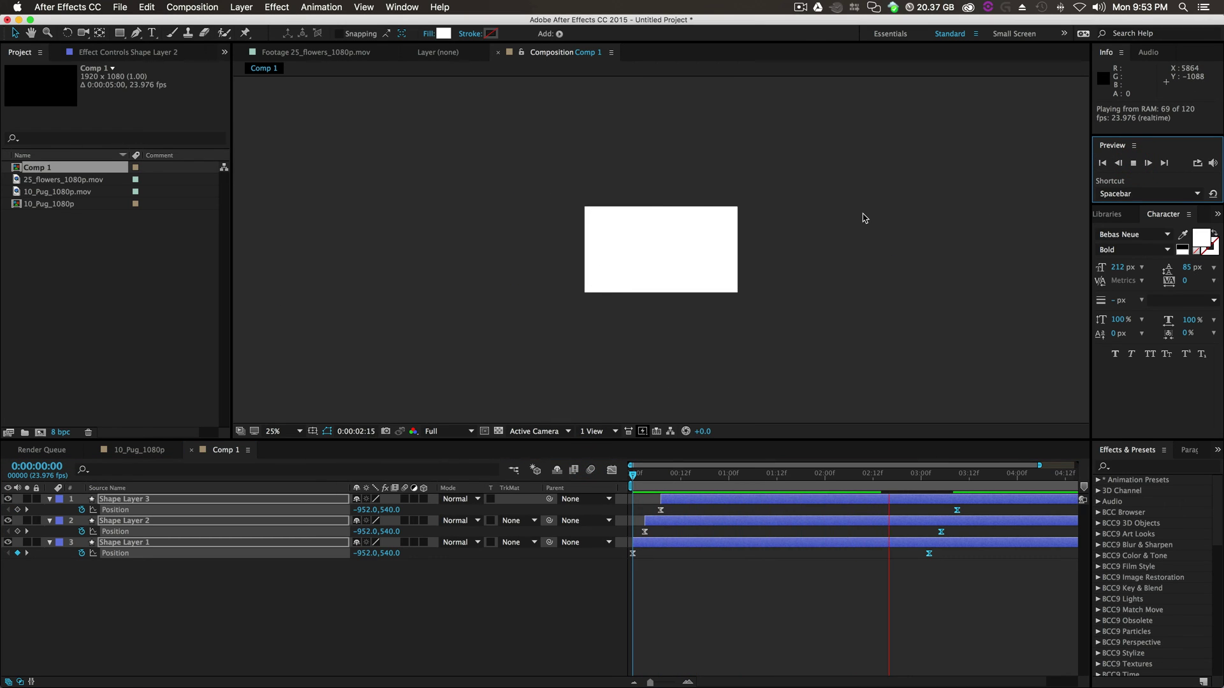
left_click(892, 353)
left_click(799, 357)
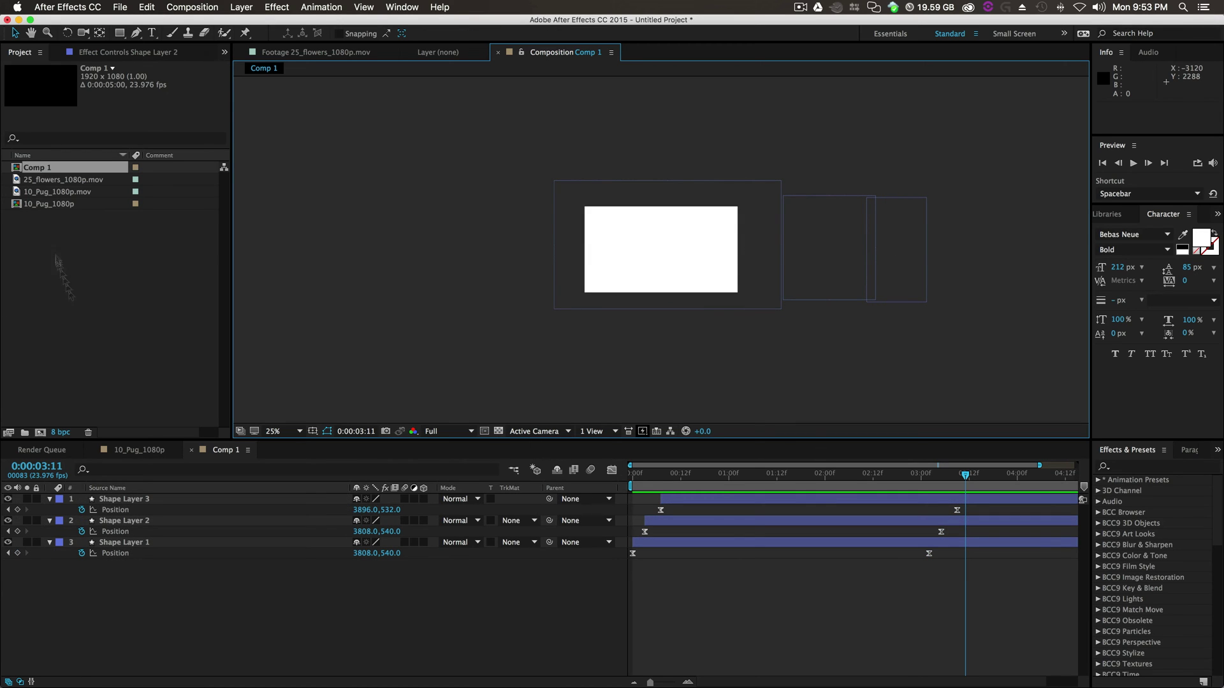
- Create a new composition from the 10_Pug_1080p.mov footage
scroll(55, 248, "right", 2)
left_click(139, 450)
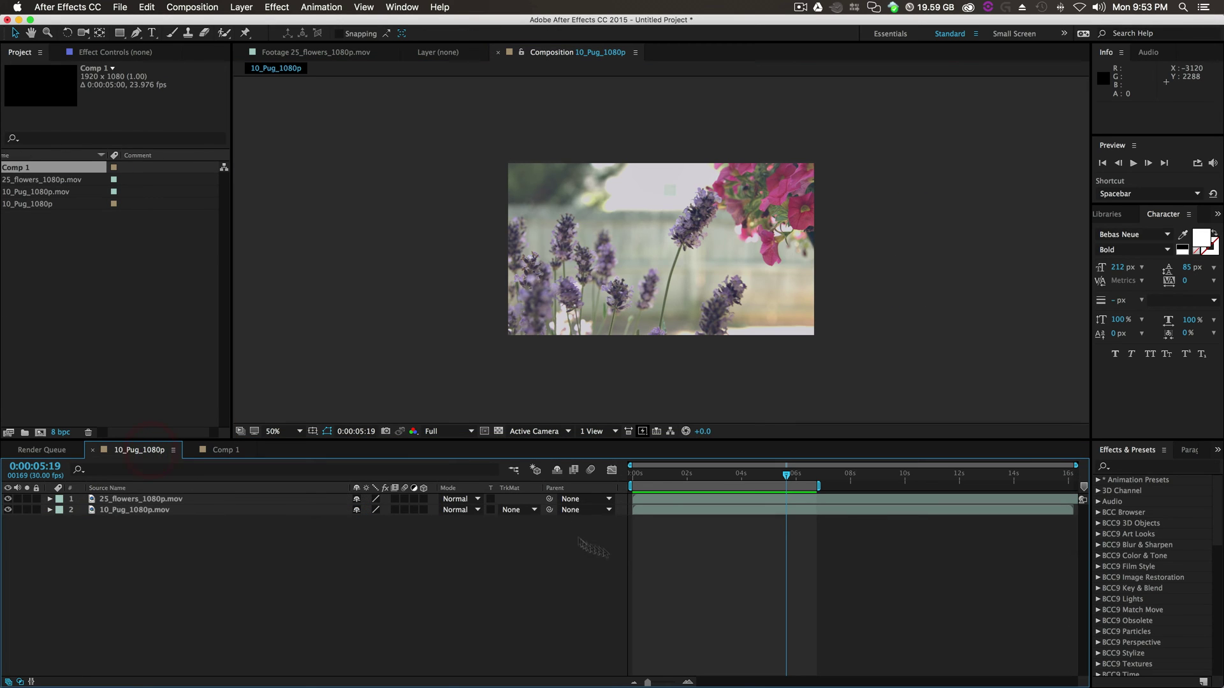
left_click(152, 498)
left_click(227, 573)
left_click(126, 324)
left_click(30, 204)
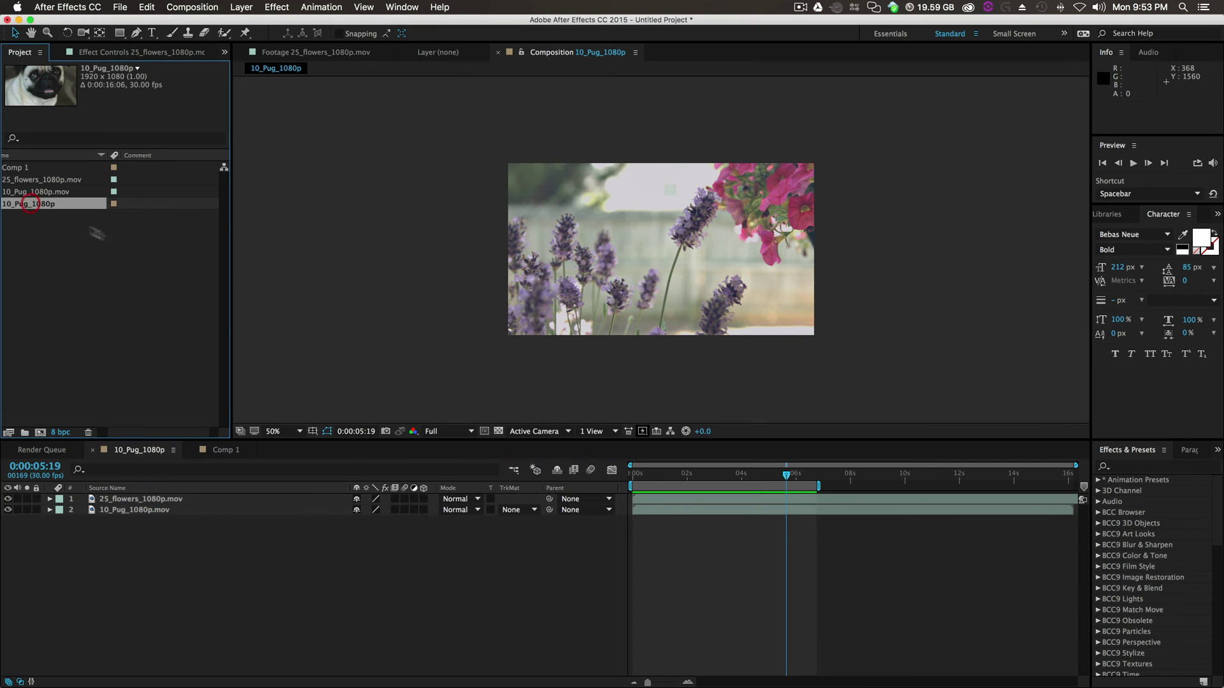
left_click(82, 276)
left_click(55, 191)
right_click(56, 190)
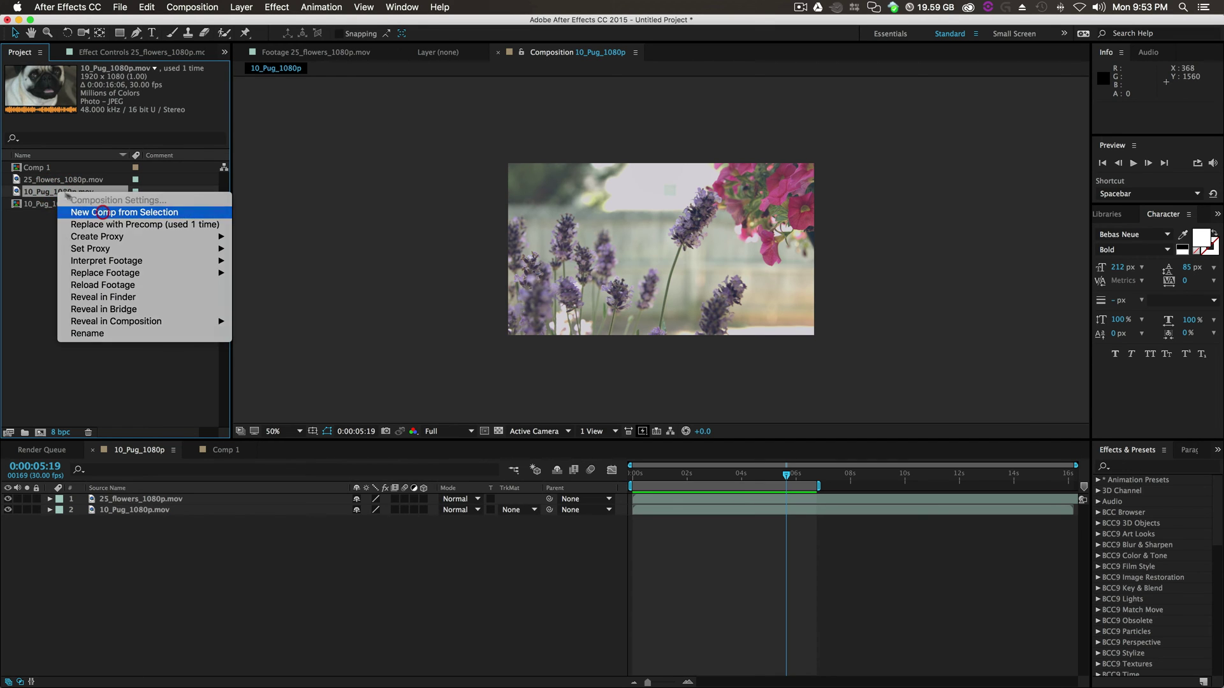
left_click(102, 212)
- Place 25_flowers_1080p.mov above the pug clip in the new composition
left_click_drag(661, 479, 777, 512)
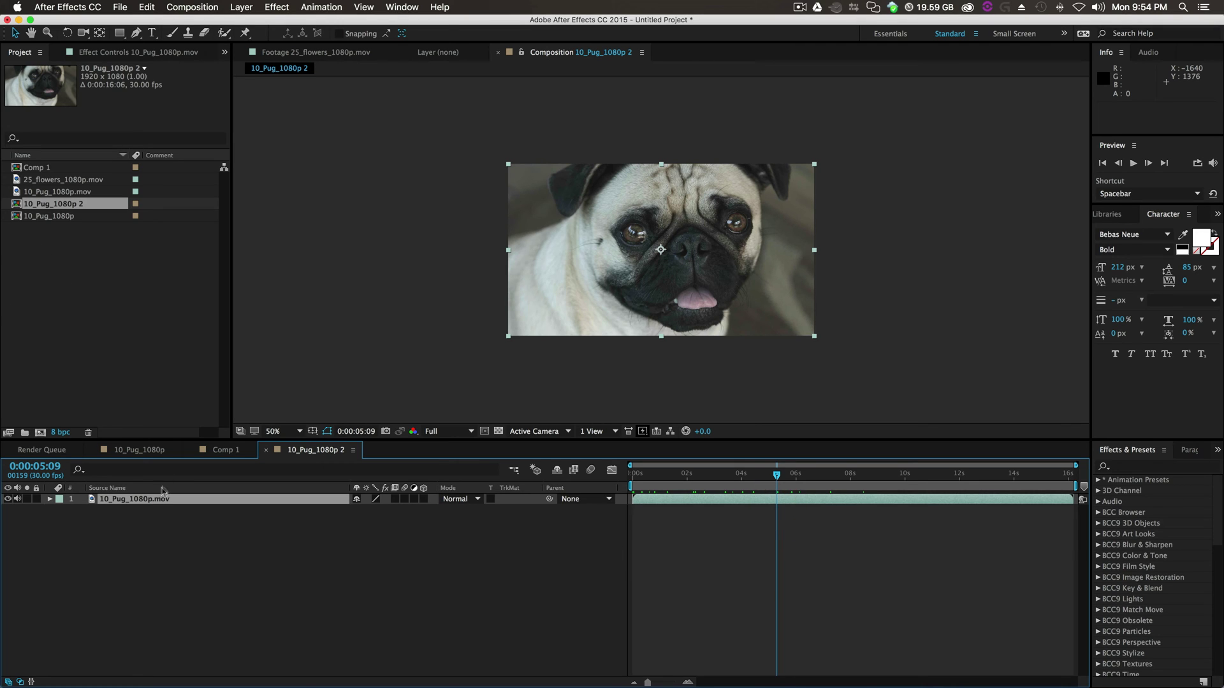
left_click(65, 181)
left_click_drag(136, 472, 135, 497)
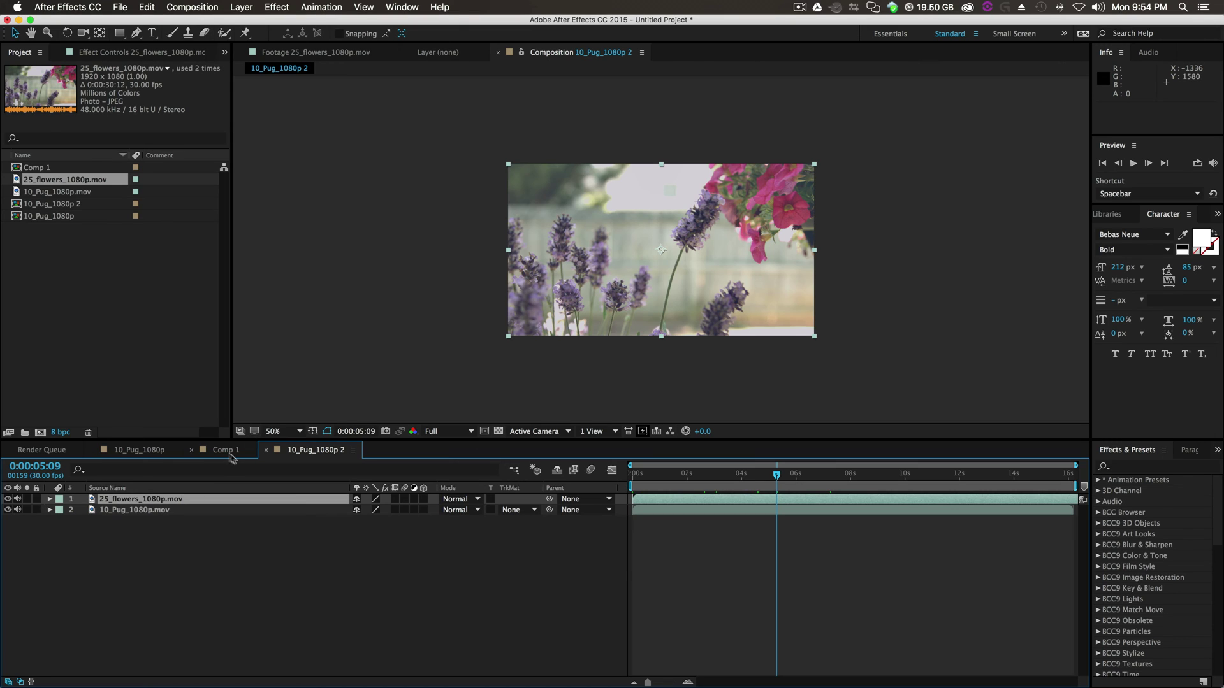
- Add Comp 1 as the topmost layer of 10_Pug_1080p 2 and slide it to start at about 0:00:02:04
left_click(74, 216)
left_click(45, 168)
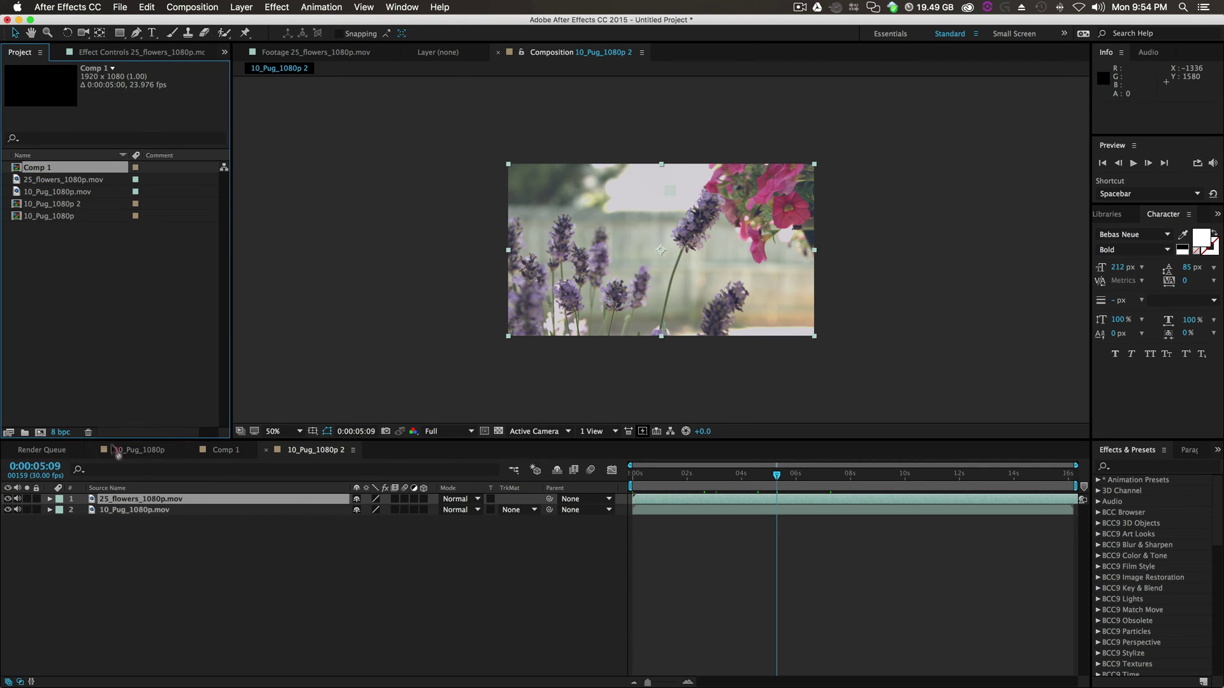
left_click_drag(123, 490, 124, 500)
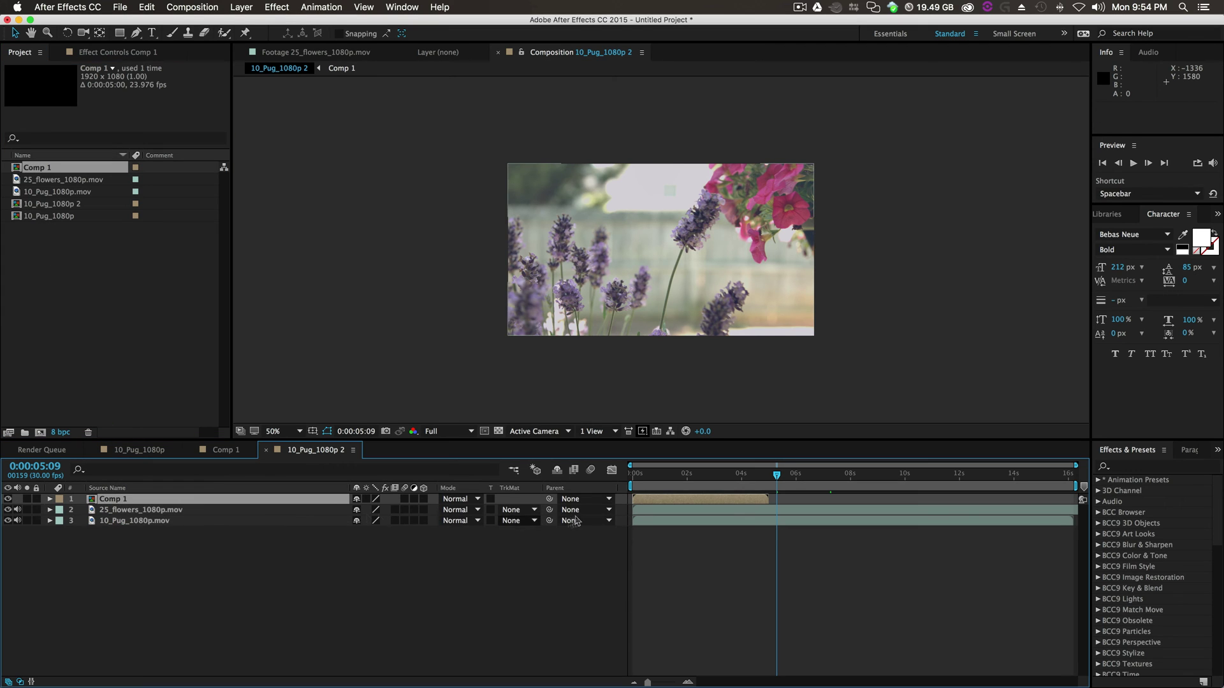
left_click_drag(751, 487, 782, 500)
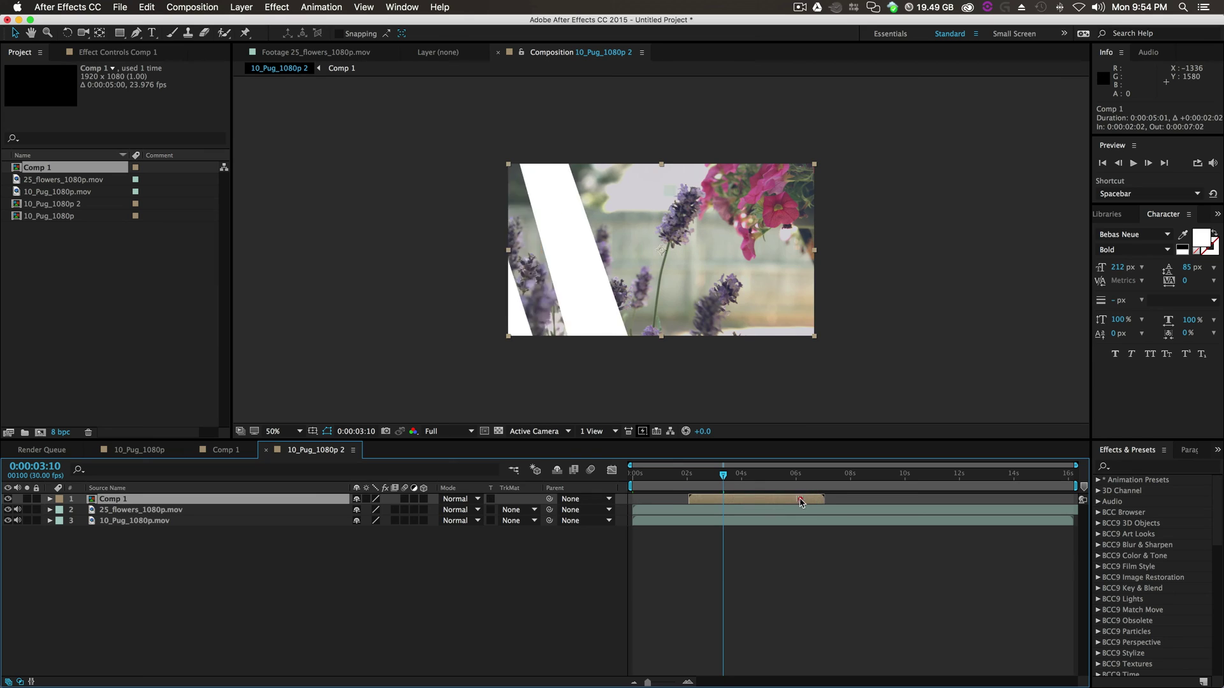
- Set the flowers clip's track matte to Luma Matte "Comp 1" and return to the start of the timeline
left_click(660, 513)
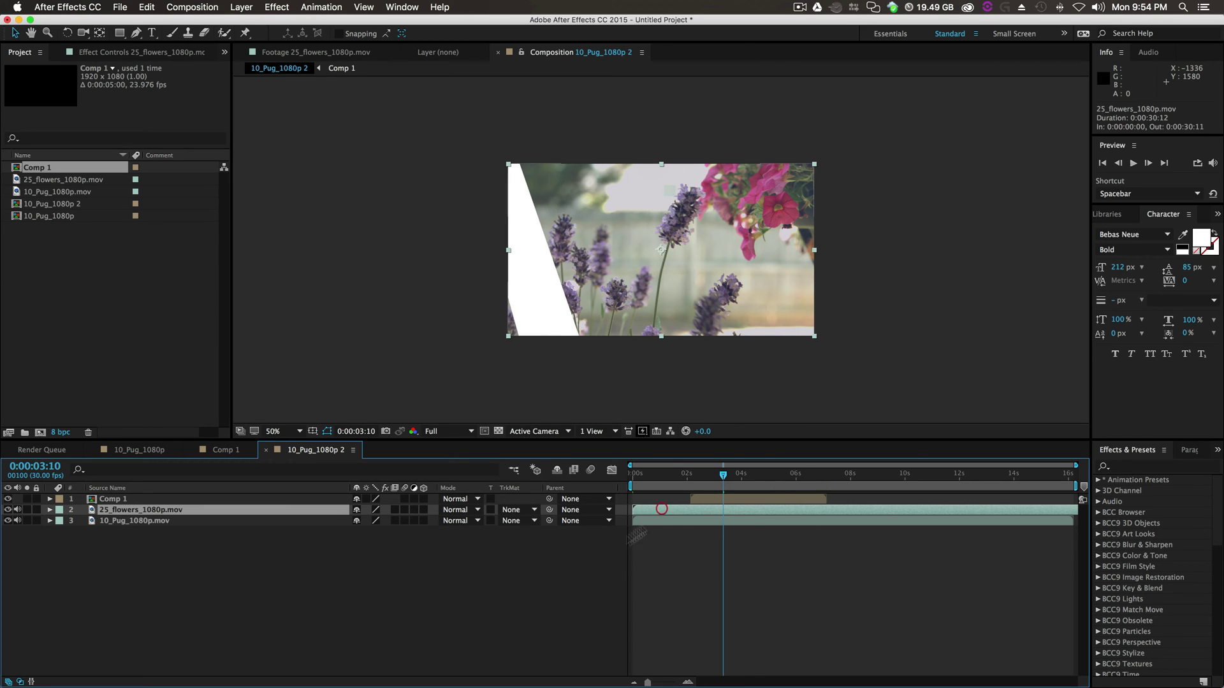
left_click(532, 510)
left_click(558, 566)
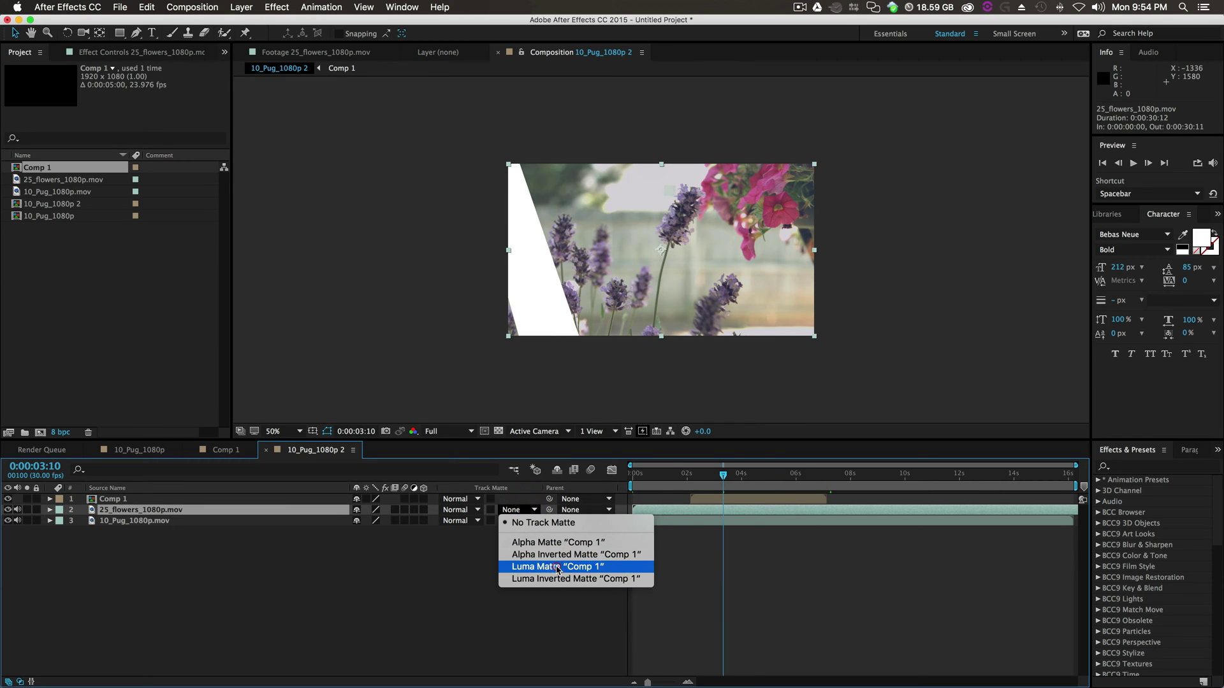
left_click_drag(729, 475, 632, 475)
left_click(729, 498)
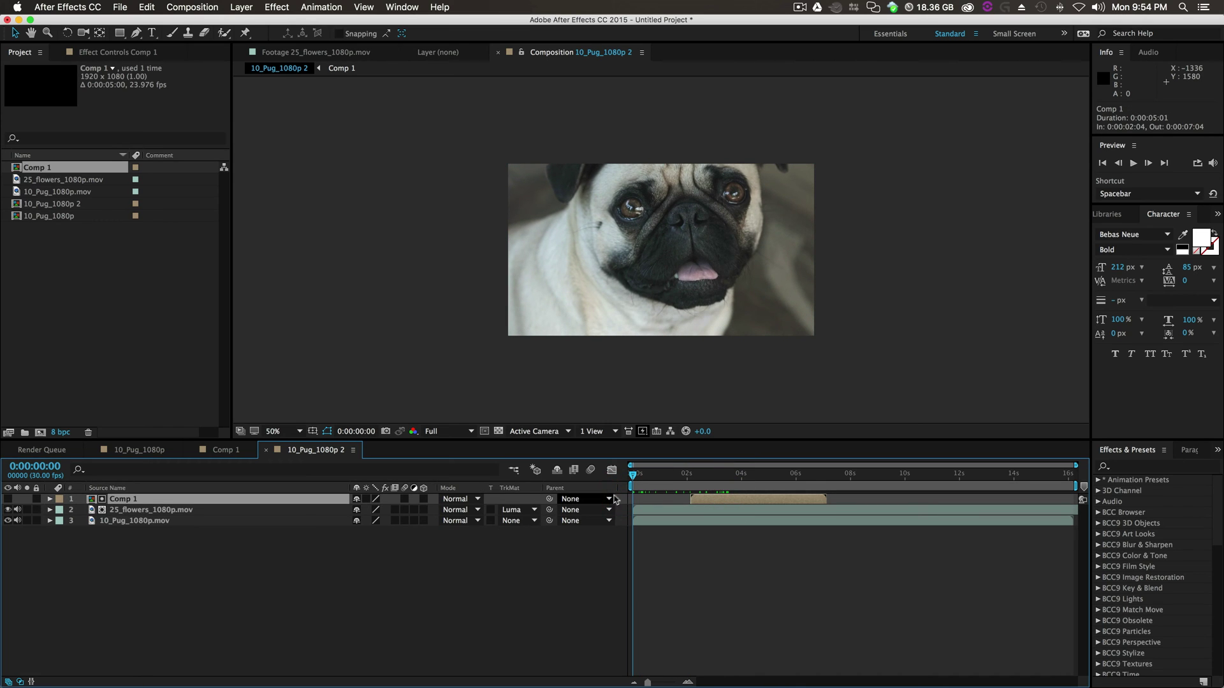
- Remove the flowers clip's track matte and turn Comp 1's visibility back on
left_click(518, 510)
left_click(520, 523)
left_click_drag(632, 475, 916, 521)
left_click(7, 499)
- Inside Comp 1, create a black (000000) solid of 1920 x 540 px and place it beneath the three shape layers
double_click(720, 501)
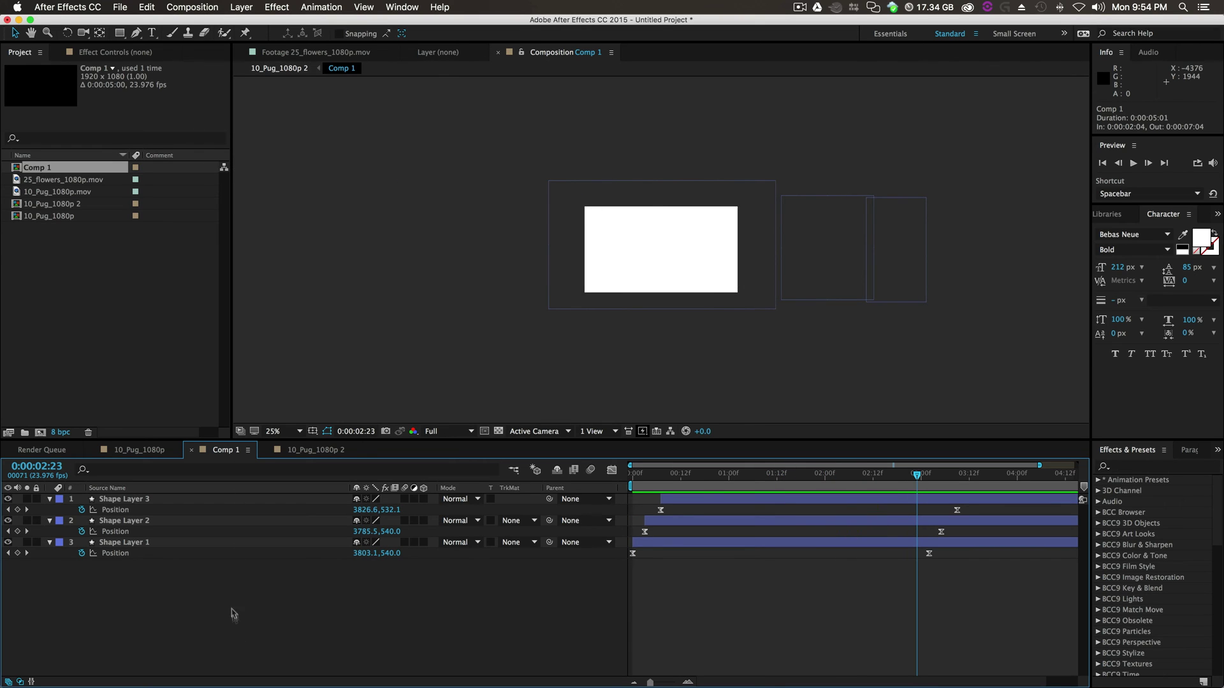
right_click(112, 560)
mouse_move(191, 568)
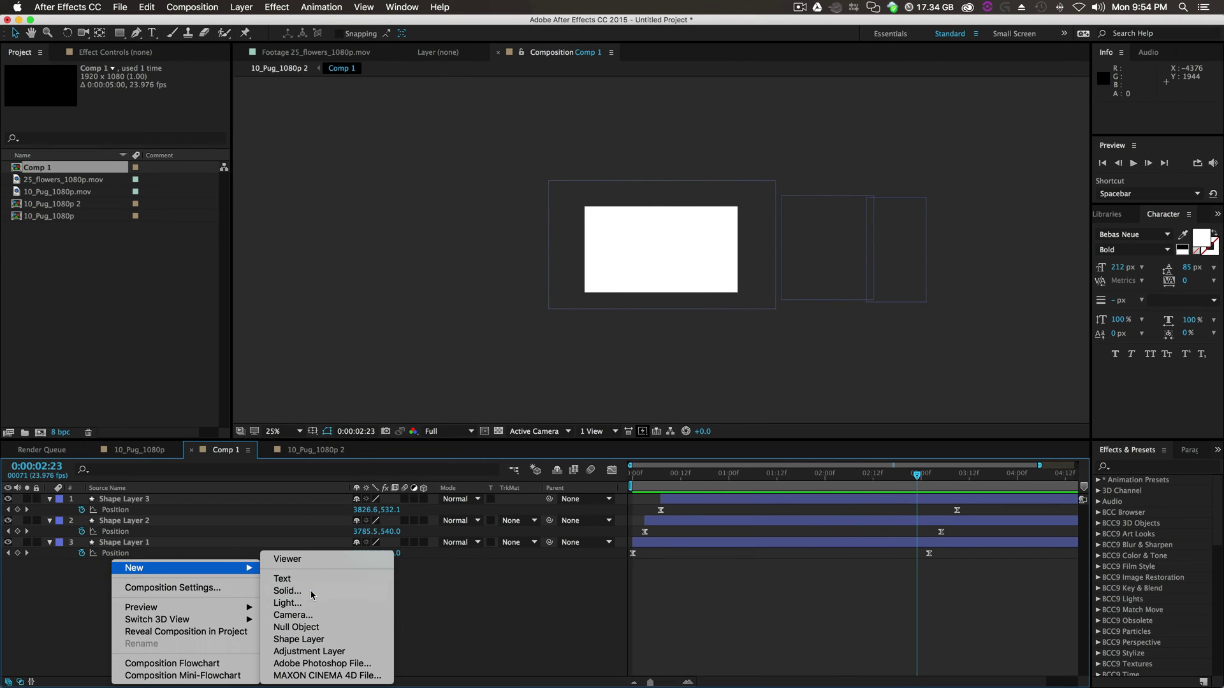
left_click(286, 591)
left_click(844, 550)
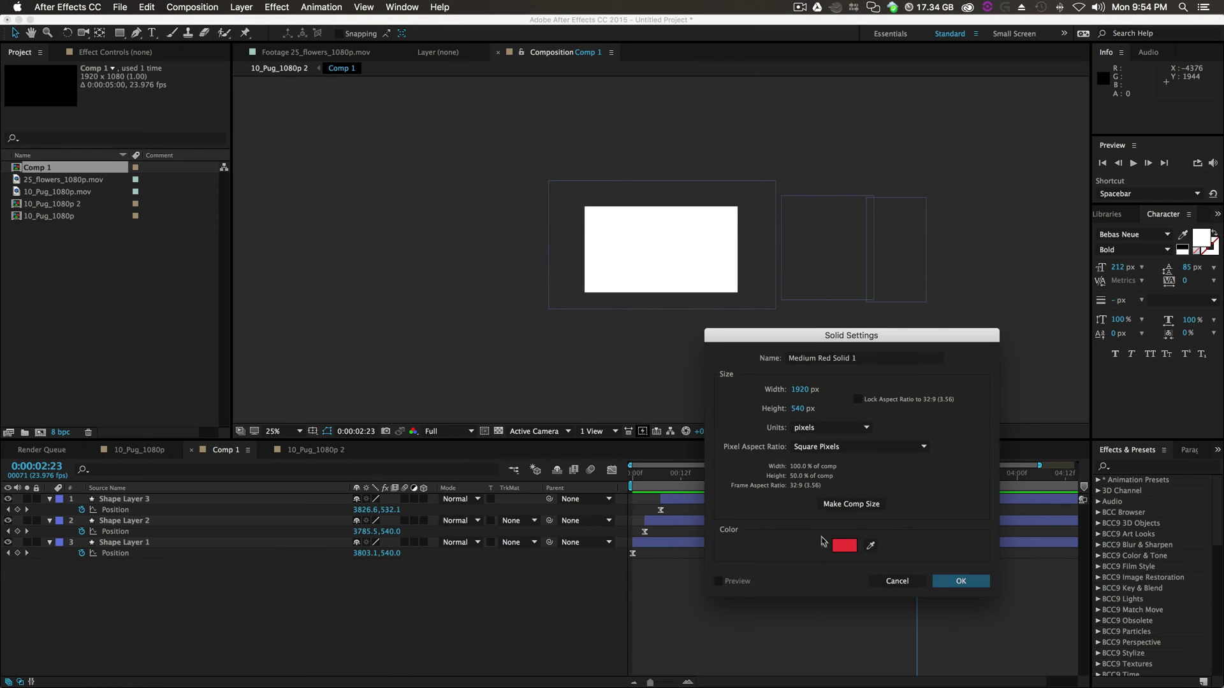
left_click(844, 545)
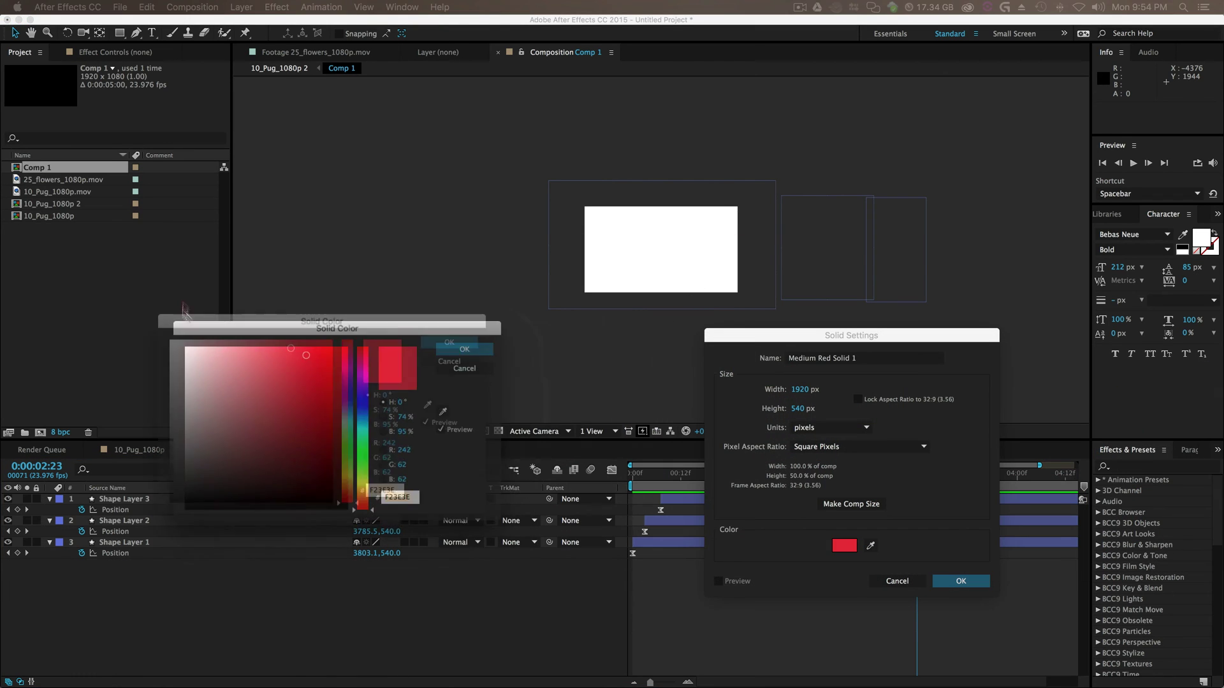
type("000000")
left_click(510, 175)
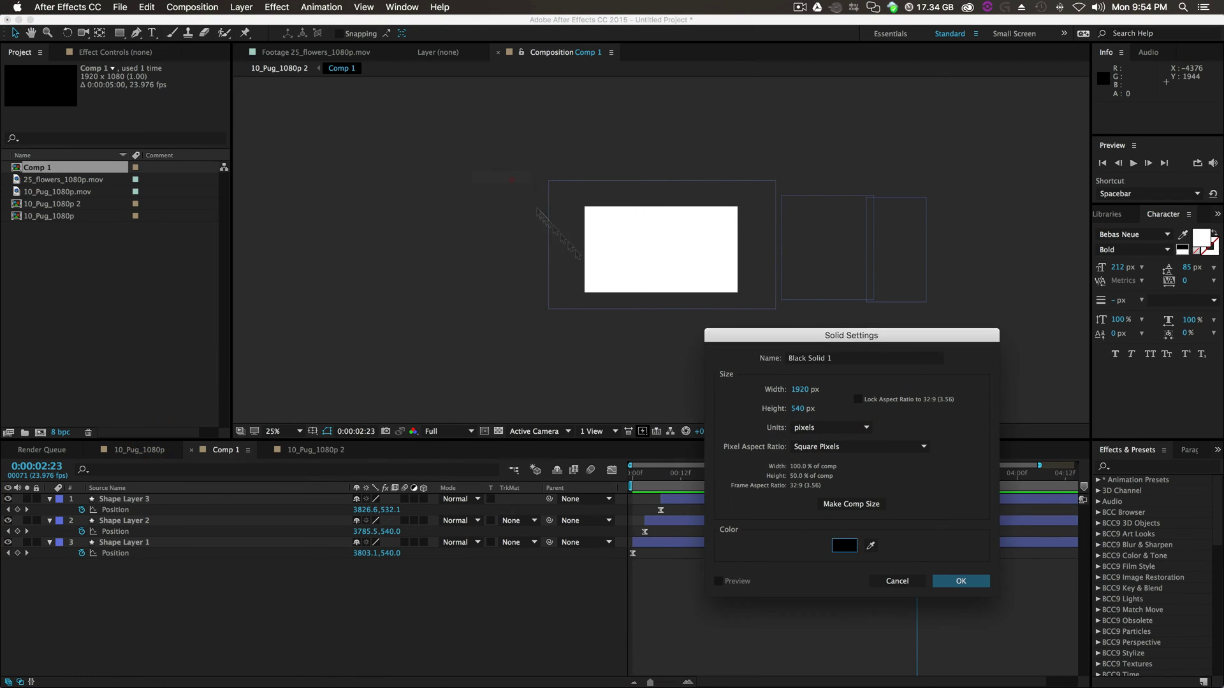
left_click(960, 581)
left_click_drag(127, 499, 121, 567)
- Compare the stripes with and without the black solid over the transparency grid at 0:00:01:12
left_click(9, 564)
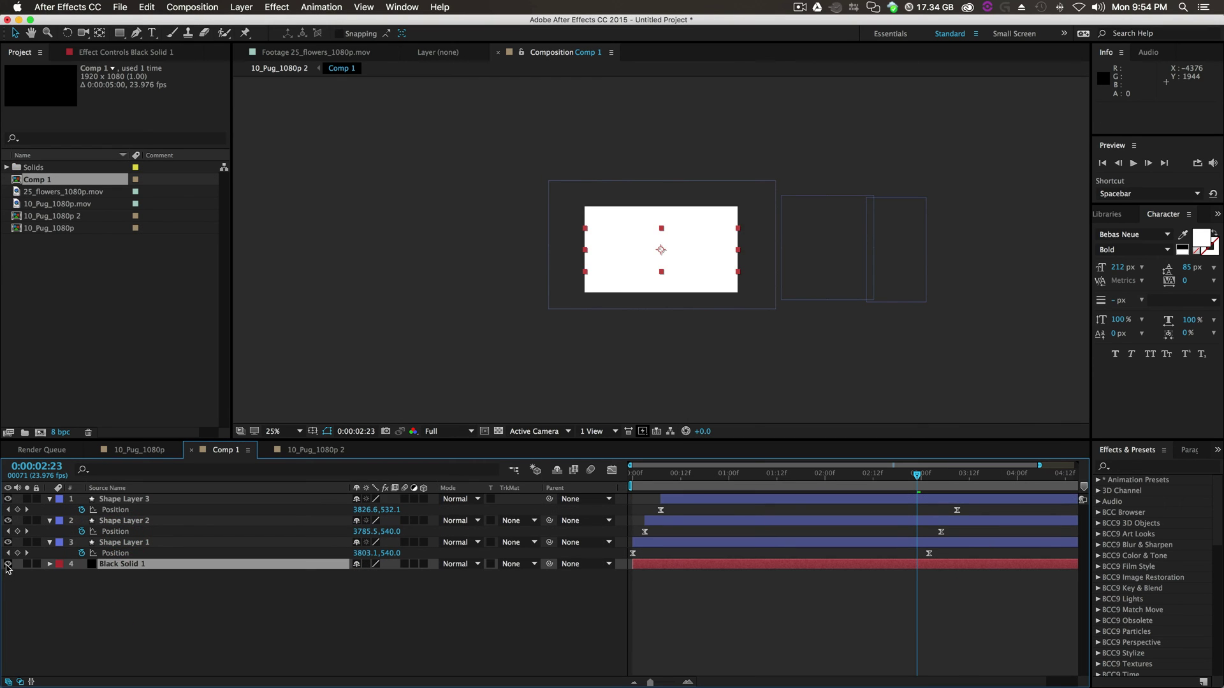
left_click(497, 431)
left_click_drag(924, 478, 773, 473)
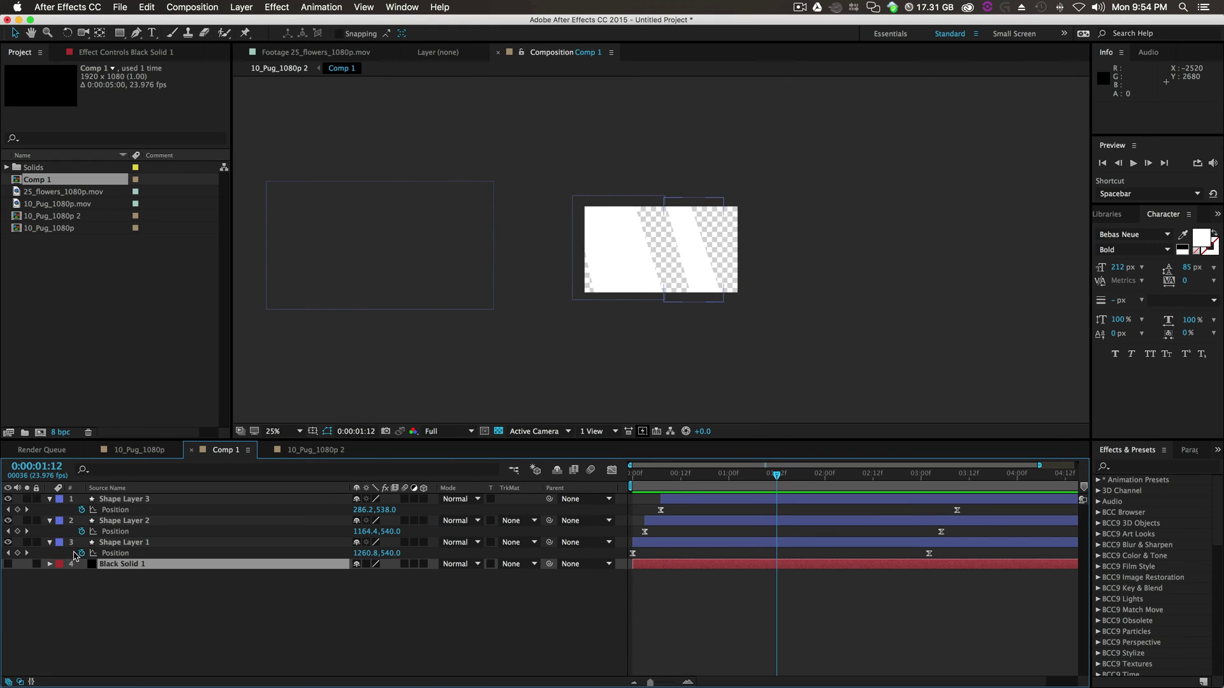
left_click(8, 564)
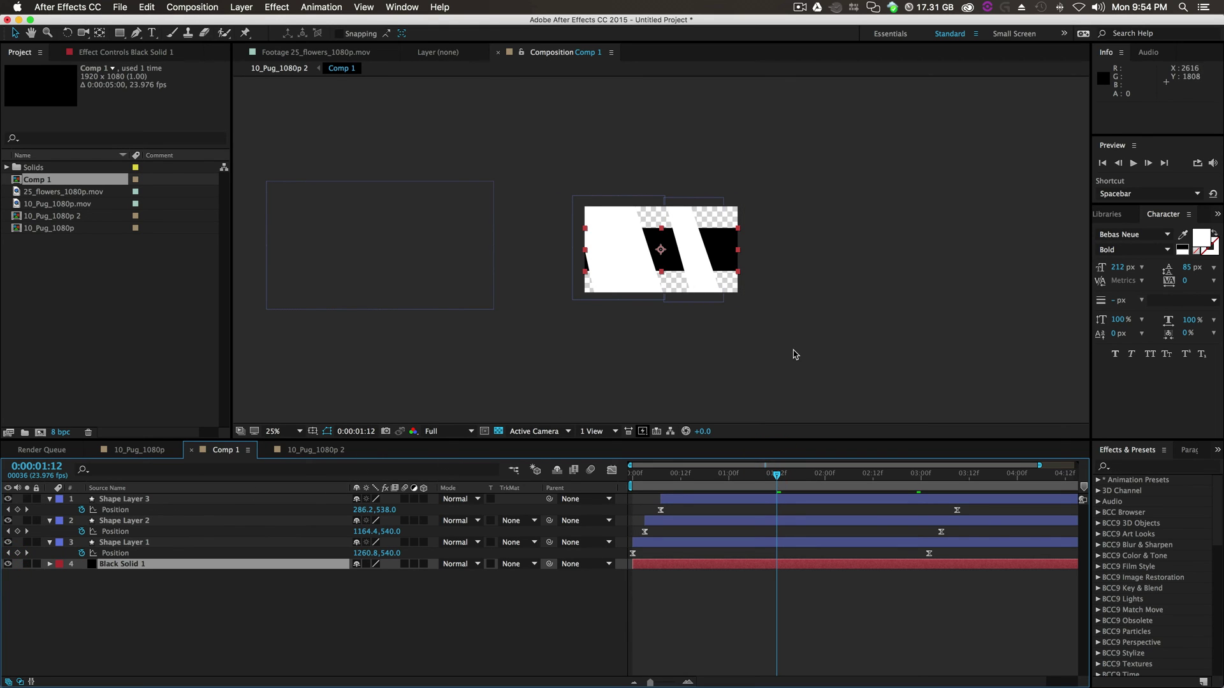
- Enlarge the black solid proportionally until it covers the whole frame, and preview the stripe animation
left_click_drag(661, 271, 660, 308)
left_click(679, 349)
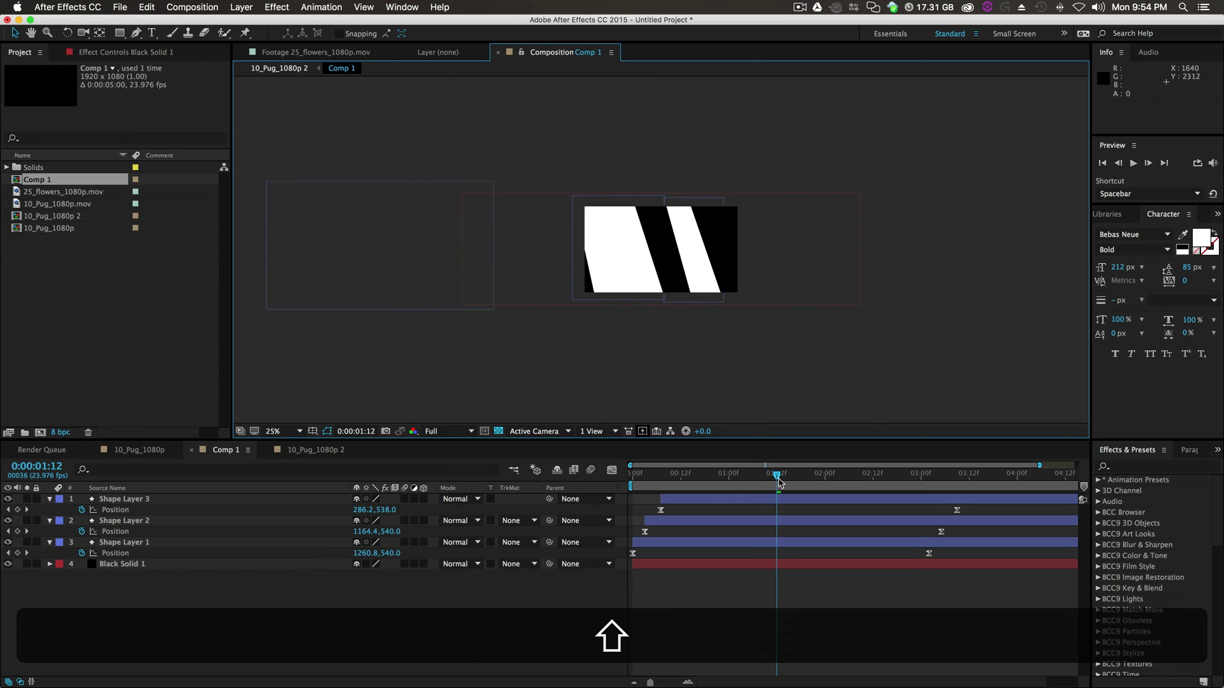
key("space")
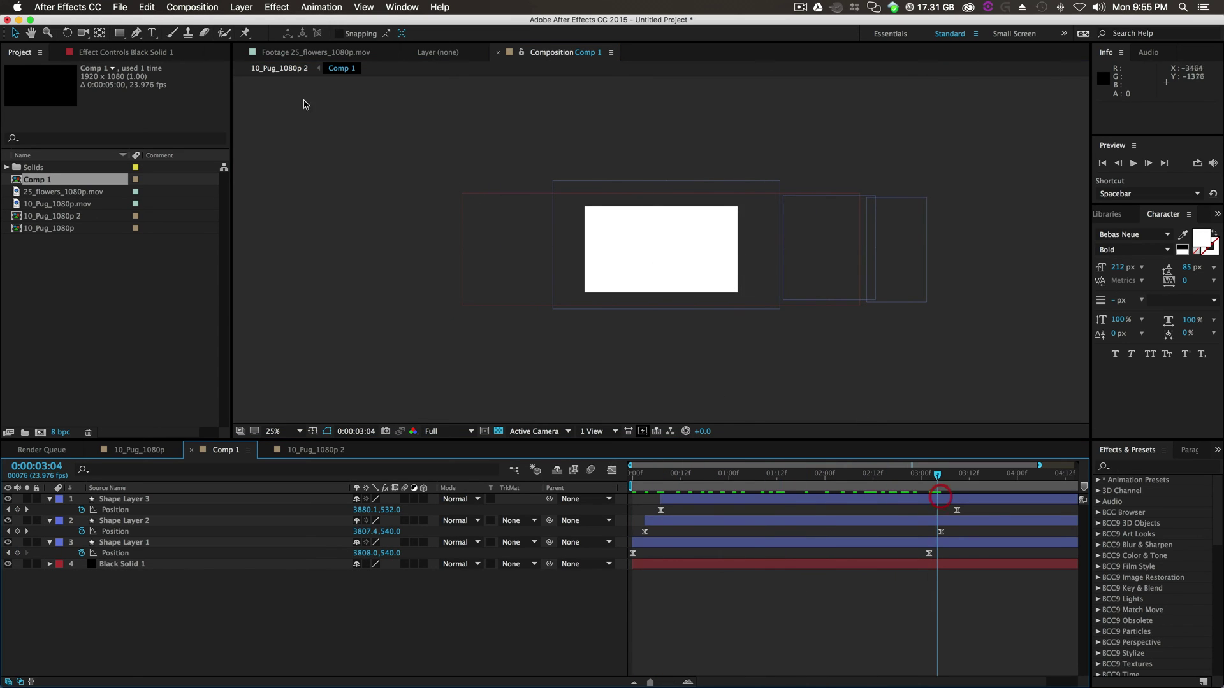
- Return to the 10_Pug_1080p 2 composition and set the 25_flowers_1080p.mov layer's track matte to Luma Matte "Comp 1"
left_click(279, 67)
mouse_move(760, 479)
left_mouse_down()
mouse_move(720, 483)
mouse_move(742, 485)
left_mouse_up()
left_click(738, 510)
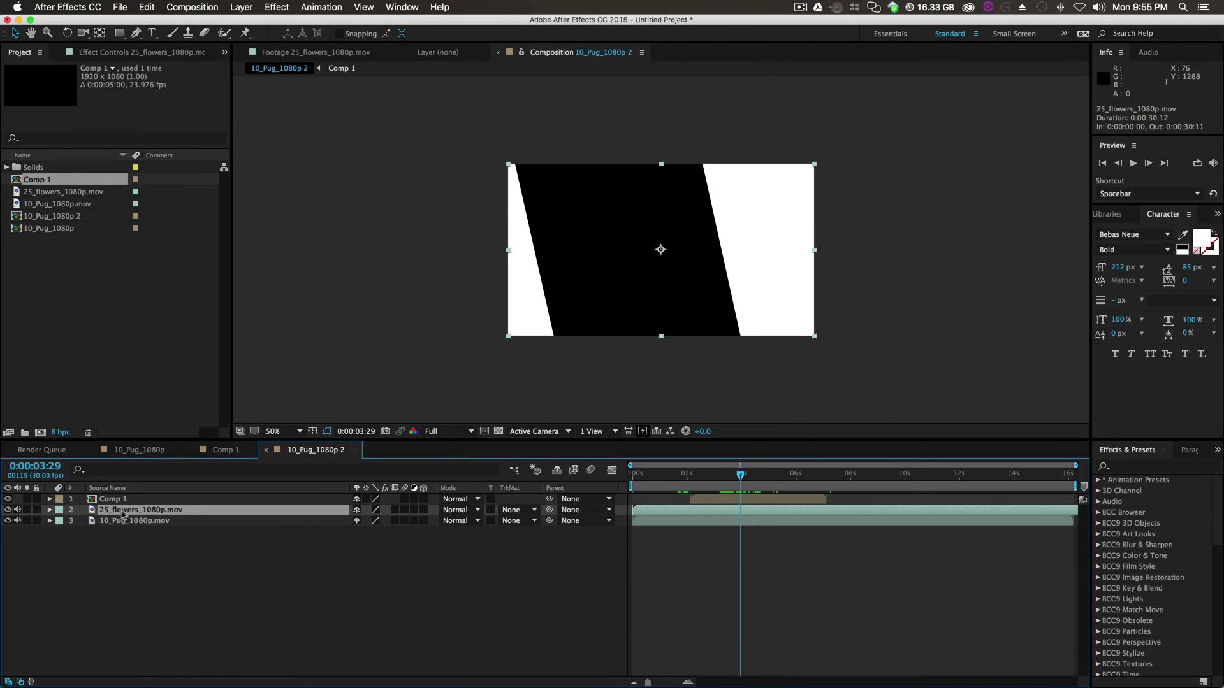
left_click(518, 510)
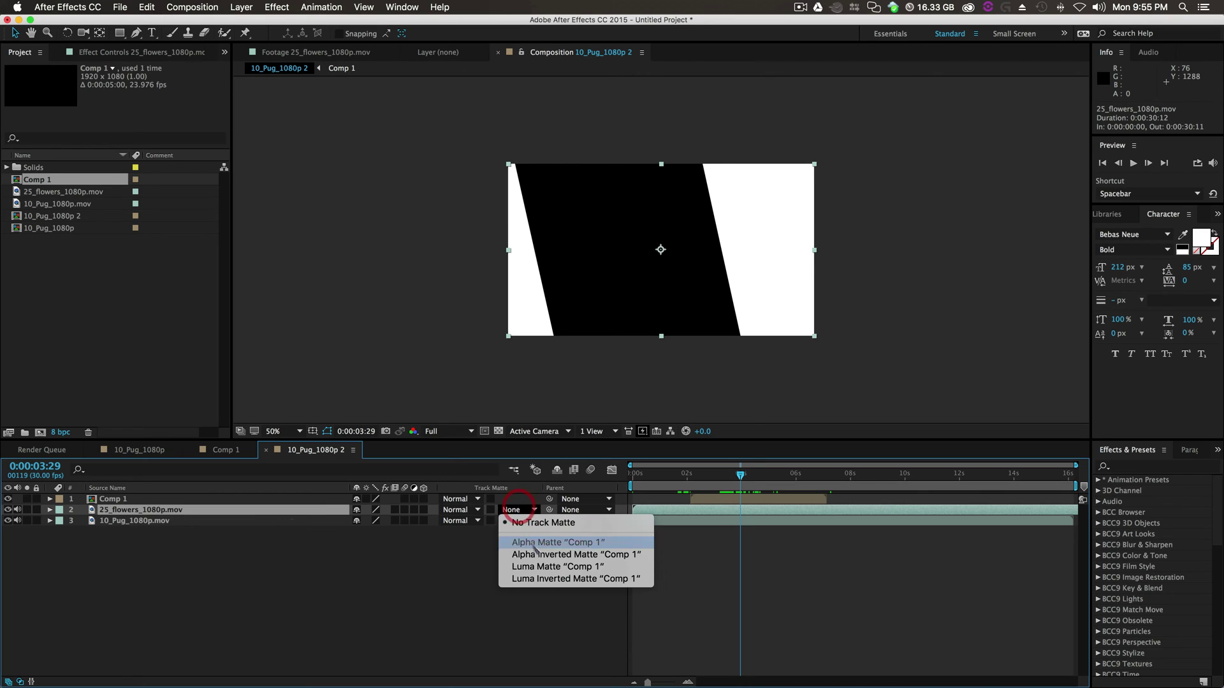
left_click(565, 566)
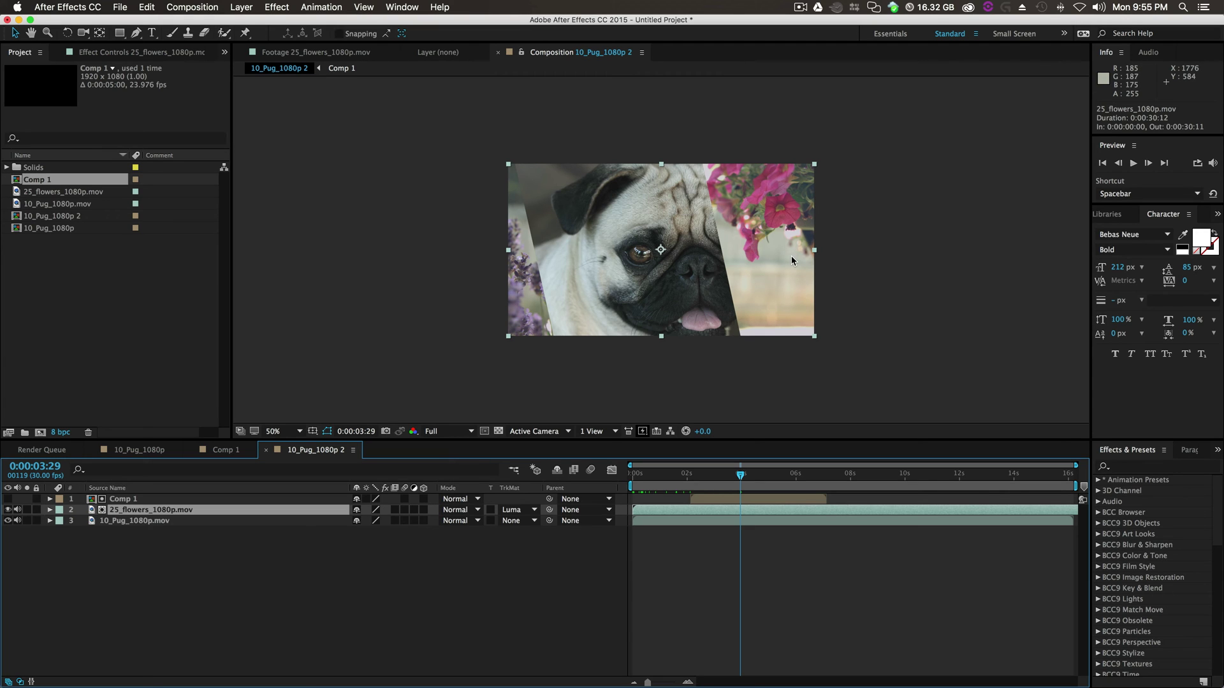
- Compare the flowers layer's Luma Inverted Matte with its Luma Matte at 0:00:03:20, and preview the transition from the start with Luma Matte
left_click_drag(740, 476, 732, 477)
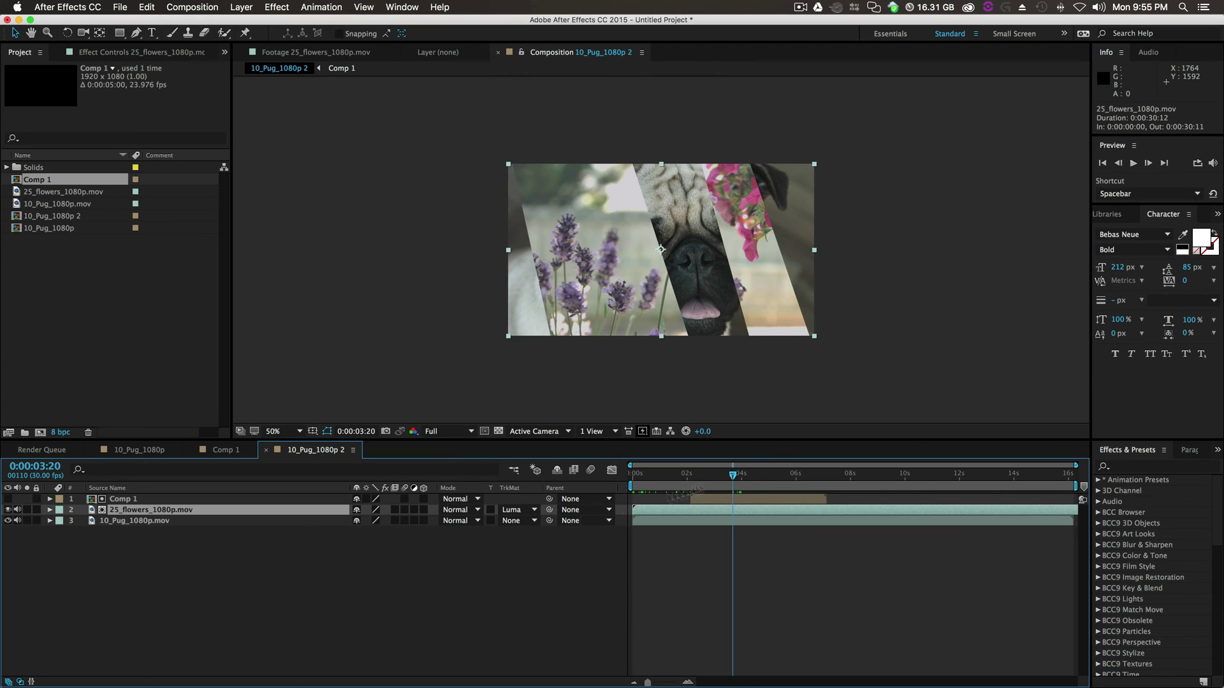
left_click(532, 510)
left_click(573, 582)
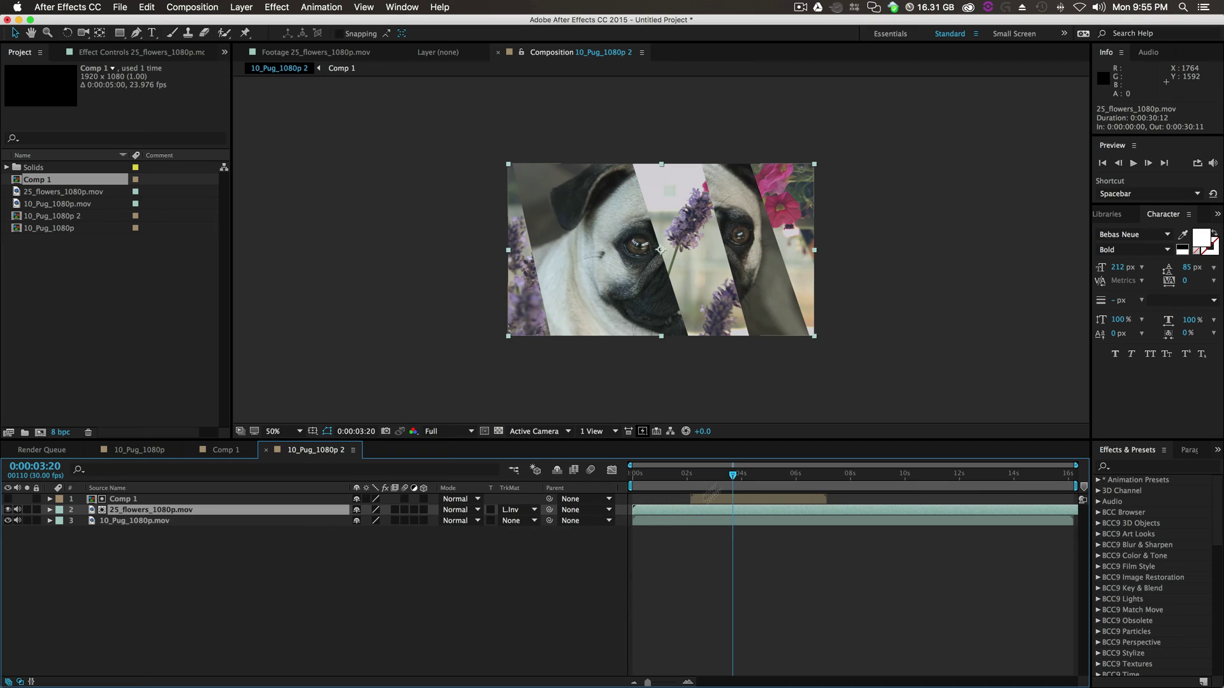
left_click(523, 512)
left_click(561, 570)
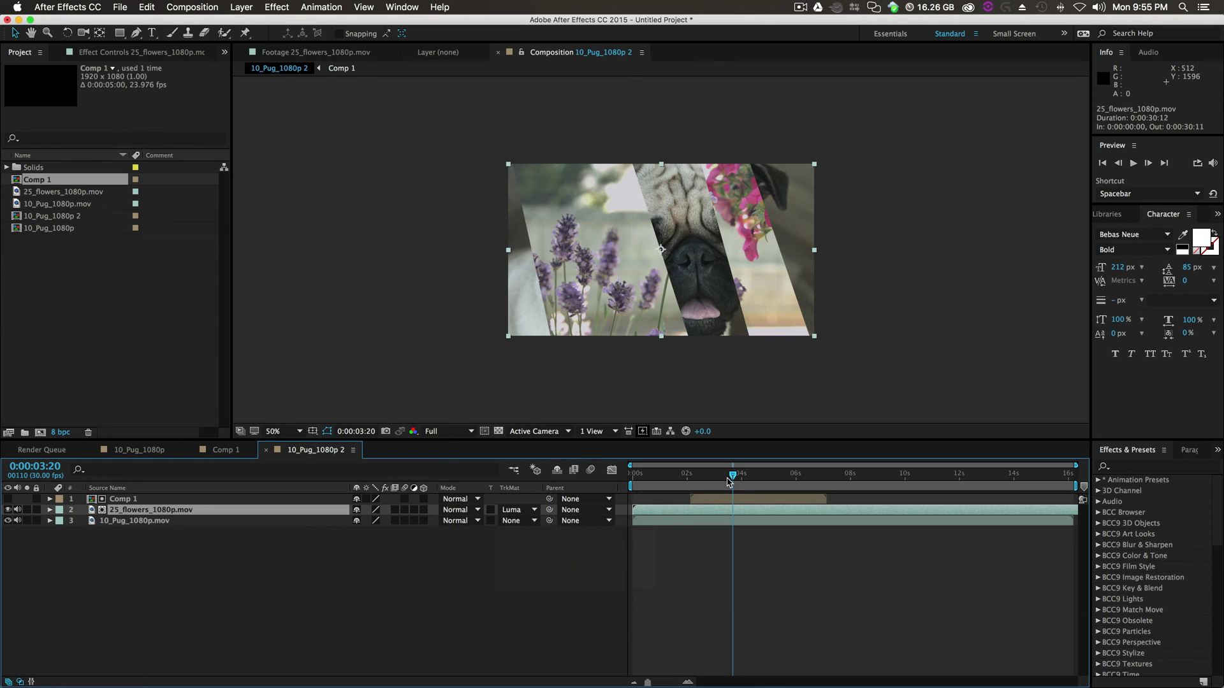
left_click_drag(733, 488, 632, 487)
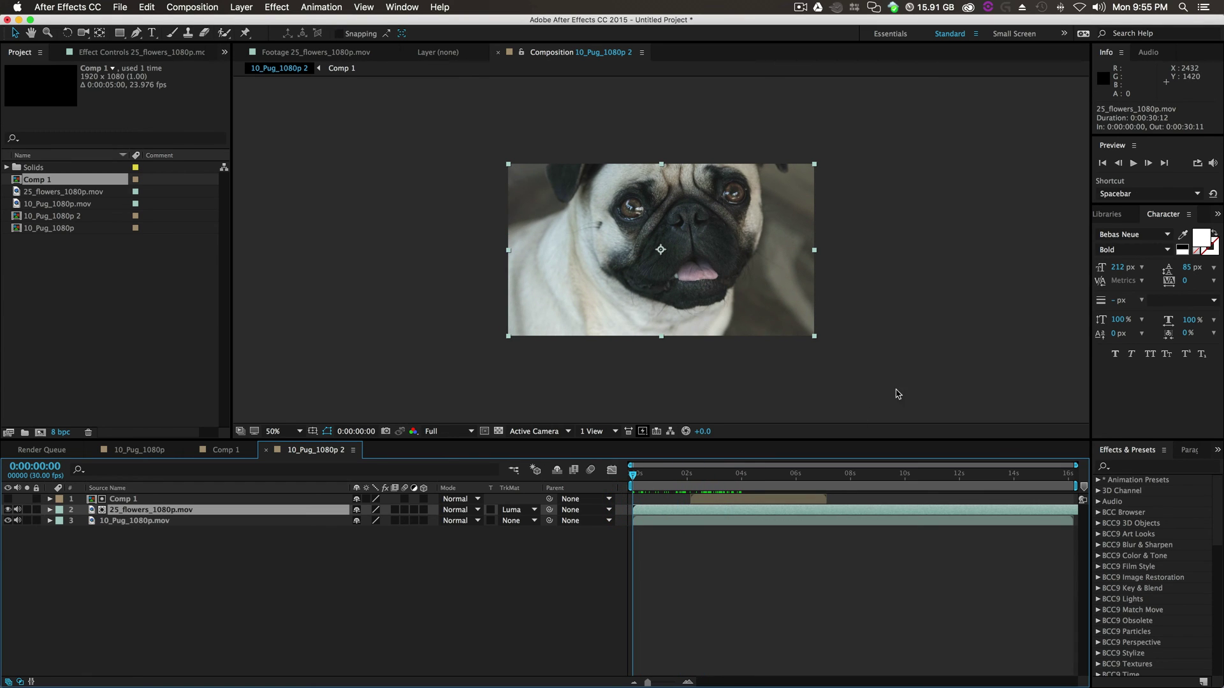
left_click(1133, 163)
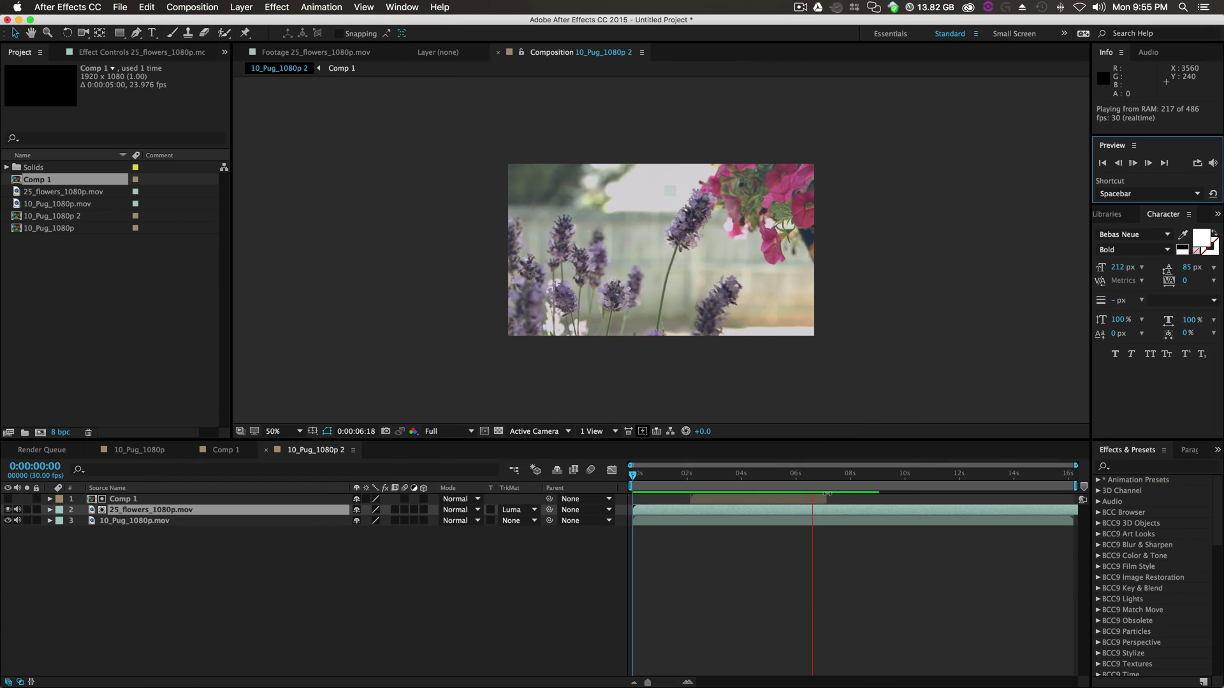
- Duplicate the flowers layer above Comp 1, trim its start to Comp 1's end at 0:00:07:04, and preview from the beginning
left_click_drag(865, 475, 821, 494)
key("super+d")
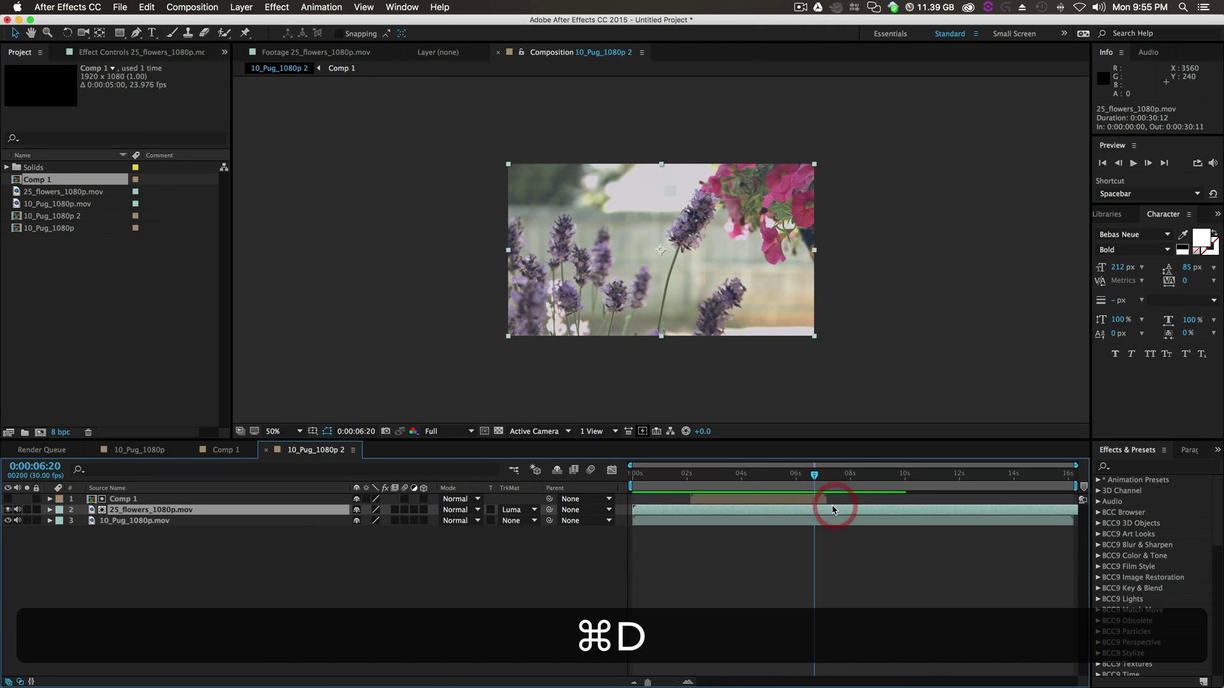
left_click_drag(637, 500, 815, 500)
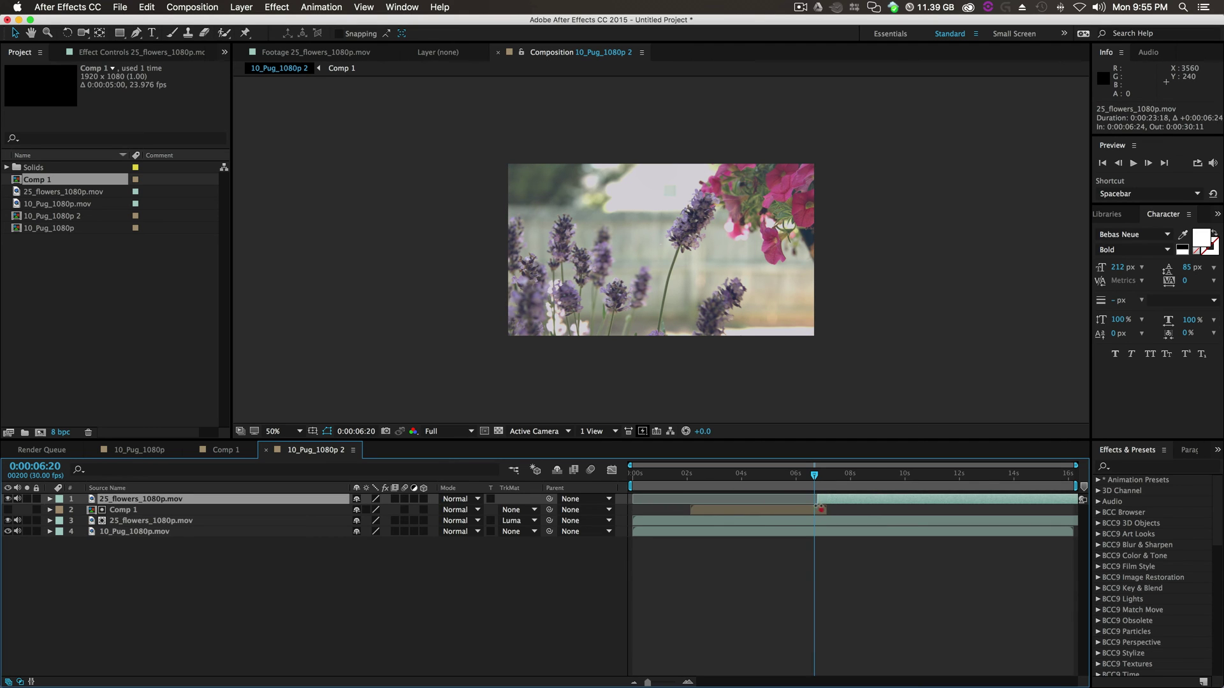
key("Home")
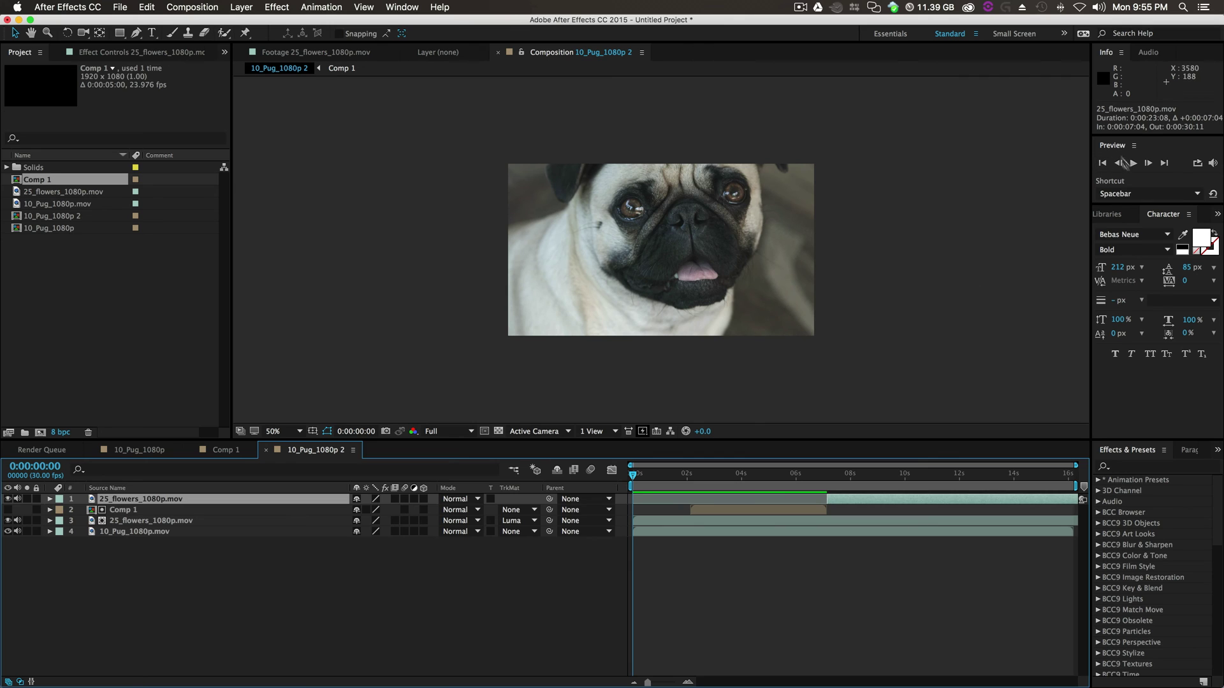
left_click(1133, 164)
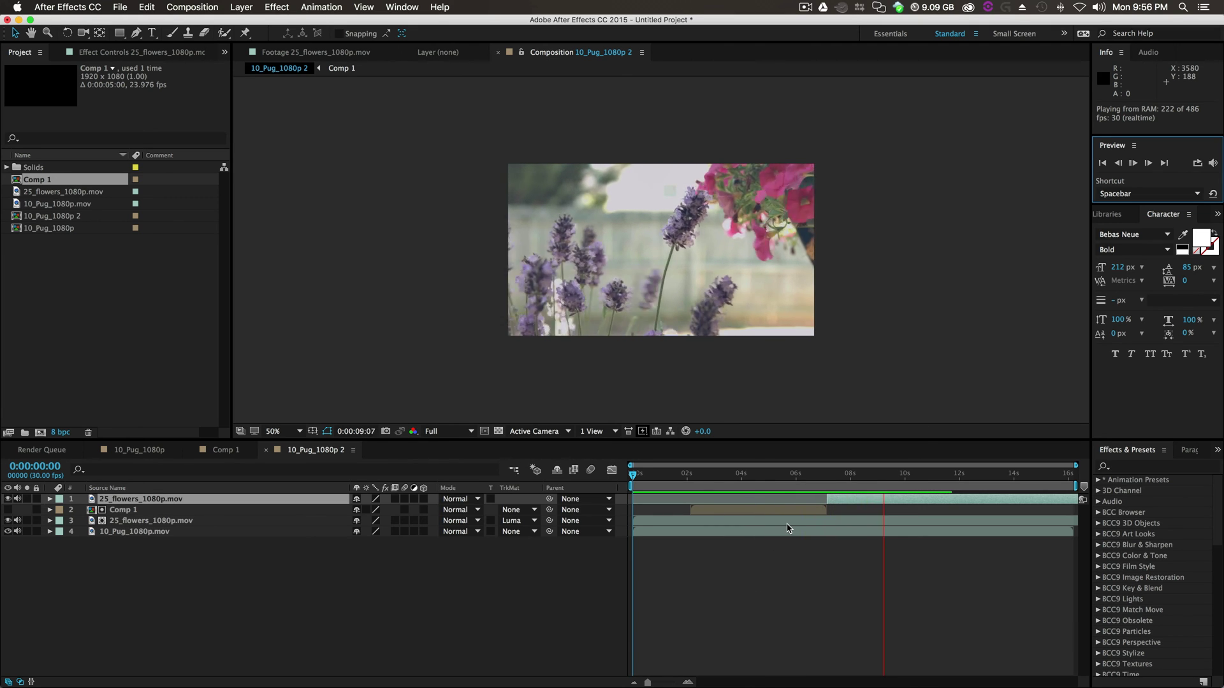
- Open Comp 1 from the timeline and review its stripe animation up to 0:00:03:02
left_click_drag(793, 475, 767, 475)
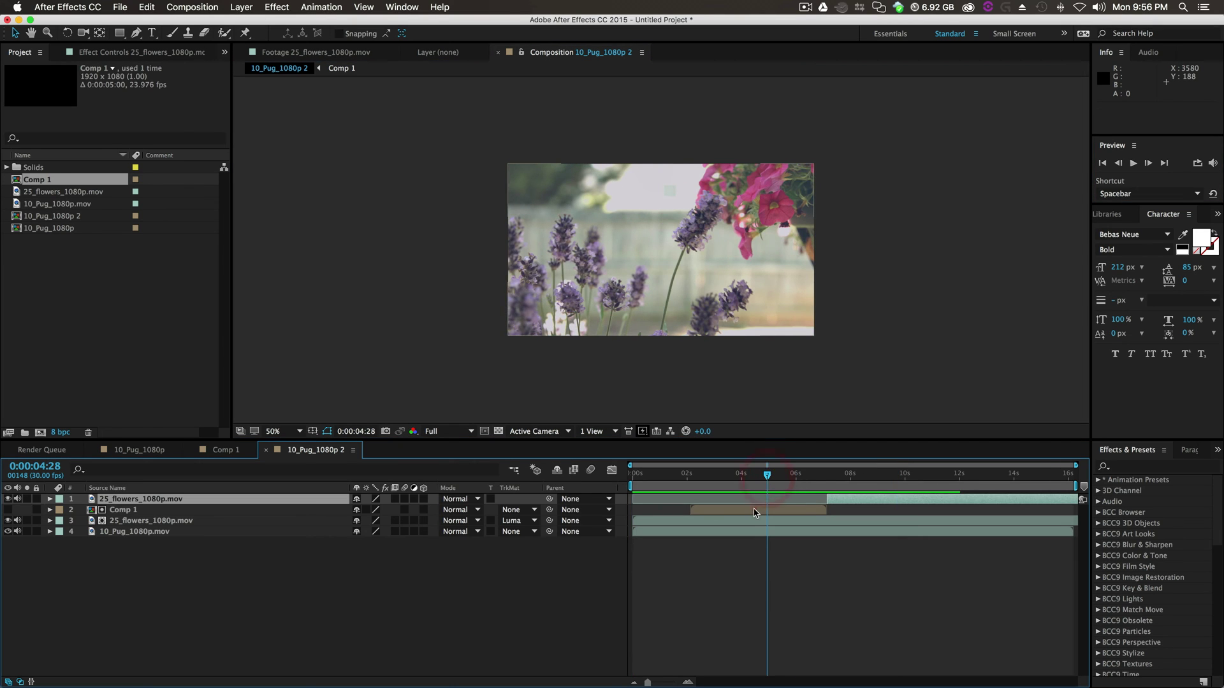
double_click(754, 510)
key("space")
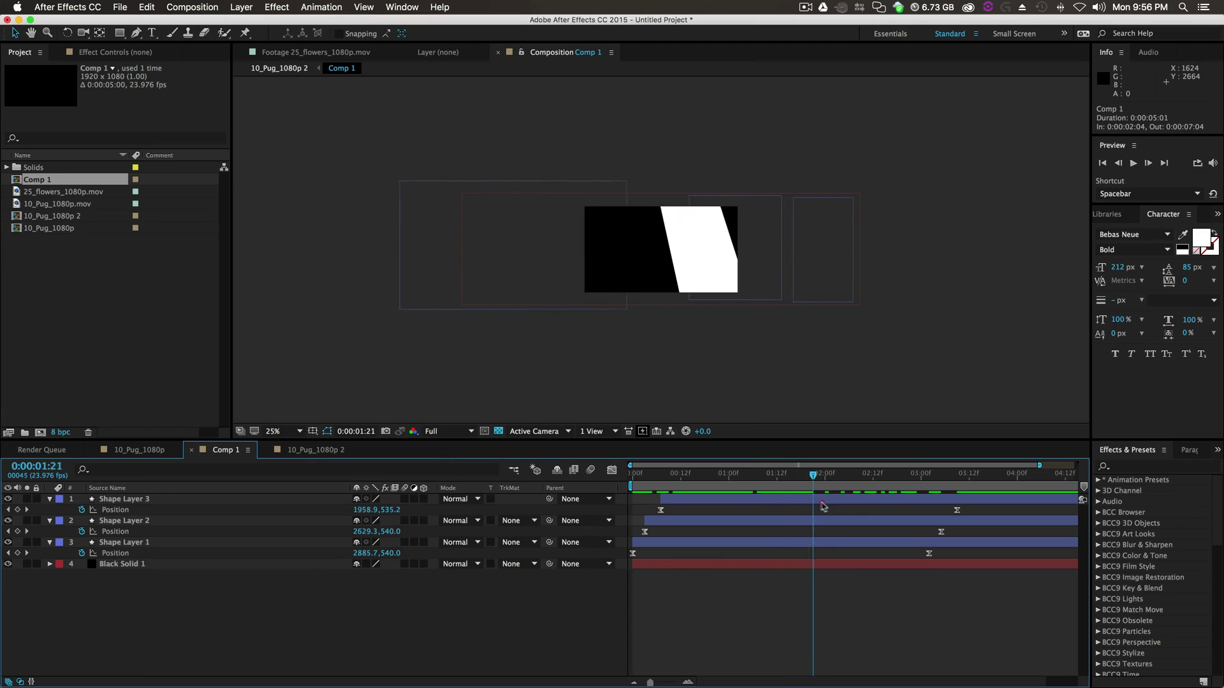
left_click(790, 511)
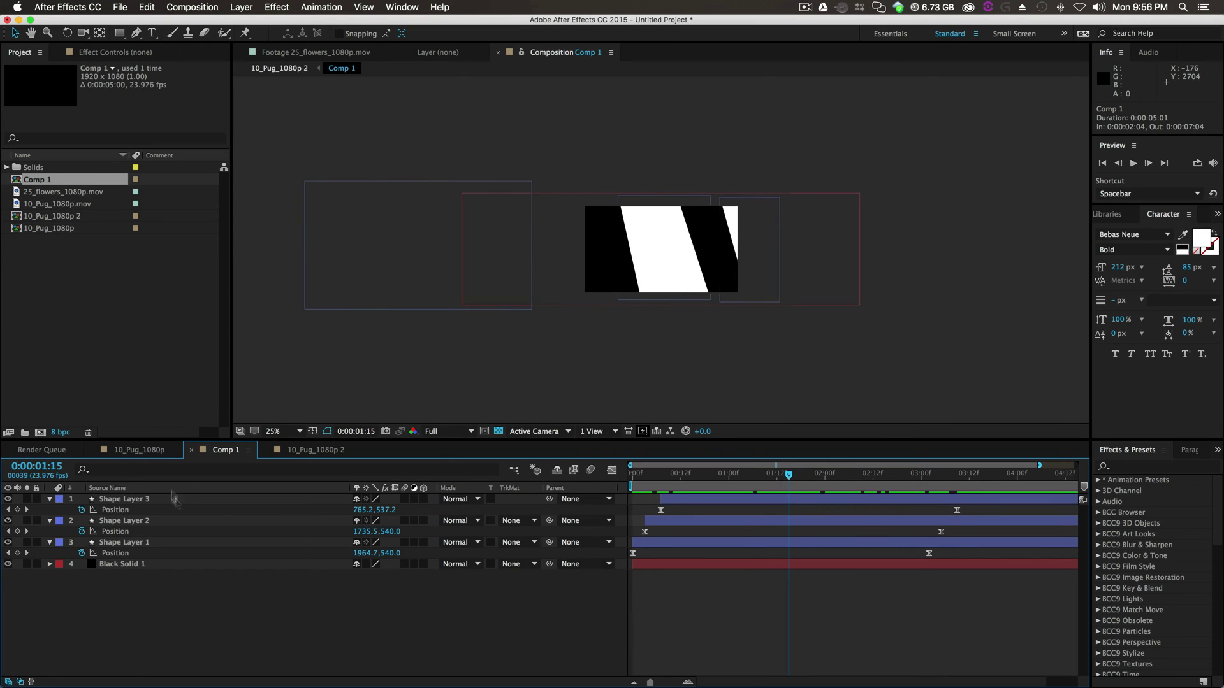
left_click_drag(772, 481, 930, 523)
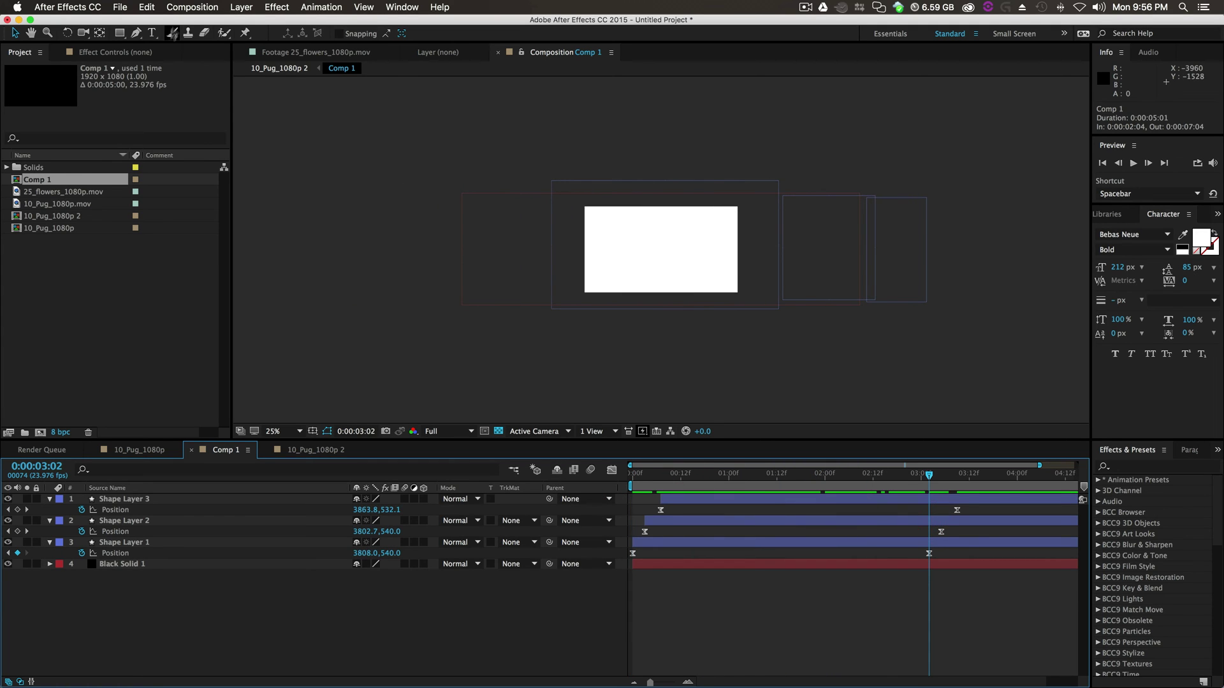
- Add Comp 1 to the render queue and set its output to Comp 1.mov in a new Desktop folder named LUMA_MATTE
left_click(192, 7)
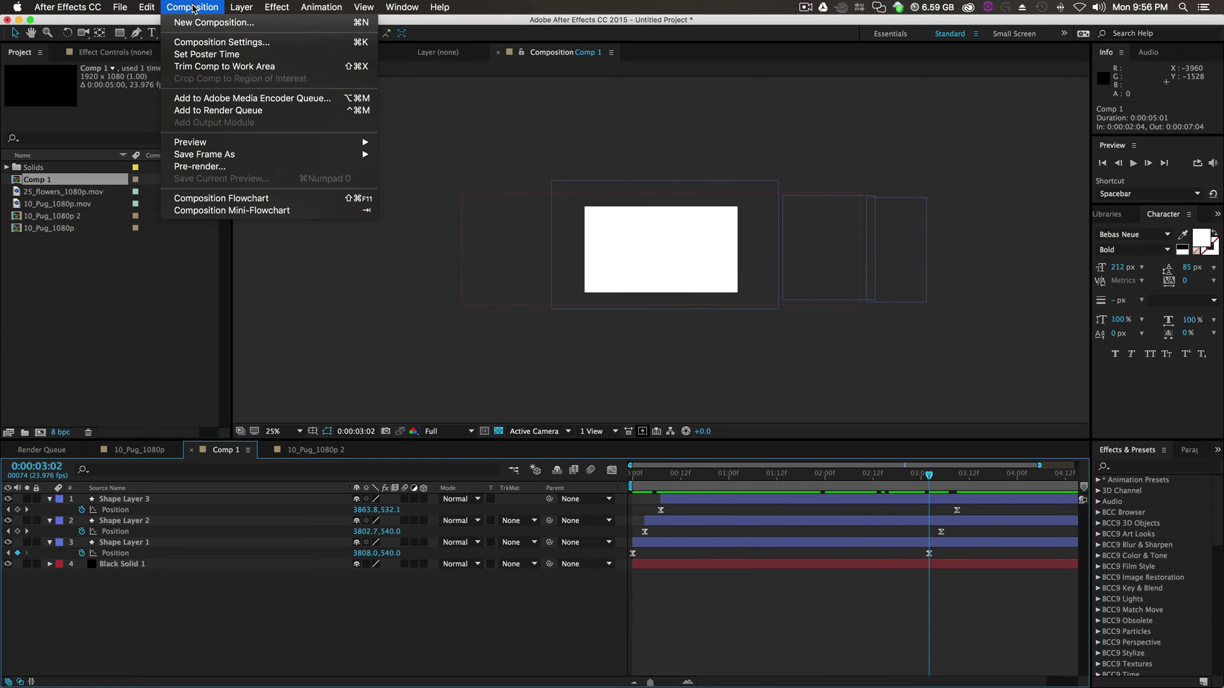
left_click(227, 110)
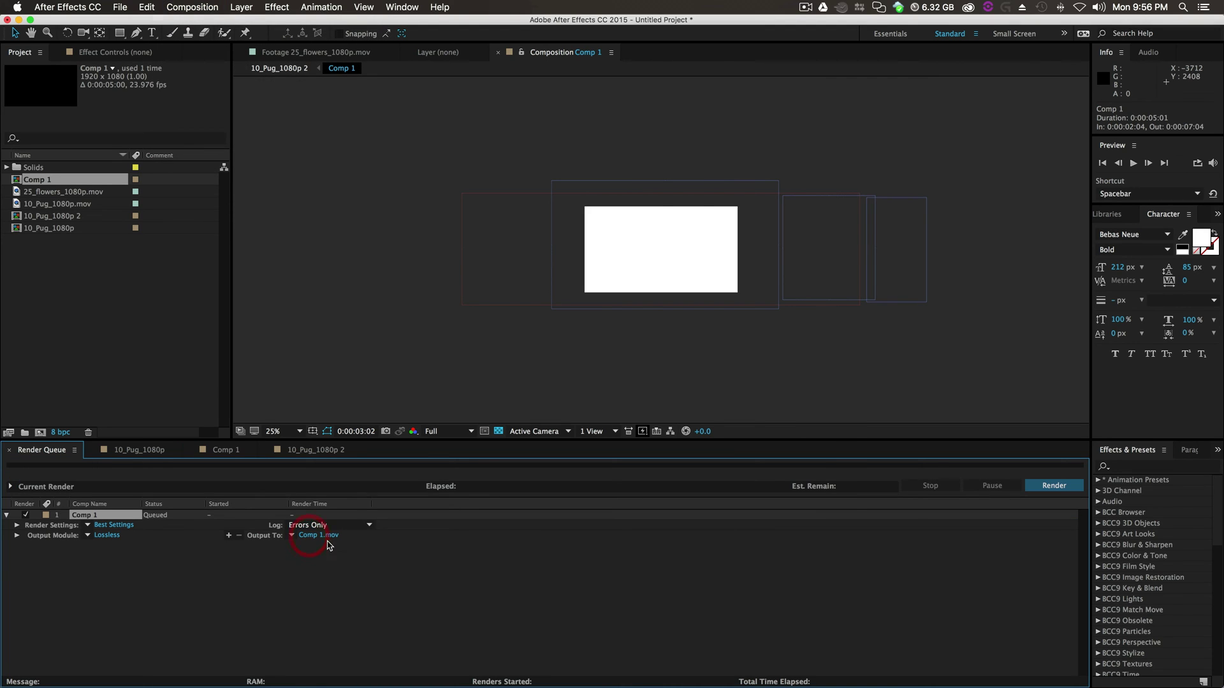
left_click(327, 540)
left_click(430, 293)
left_click(427, 277)
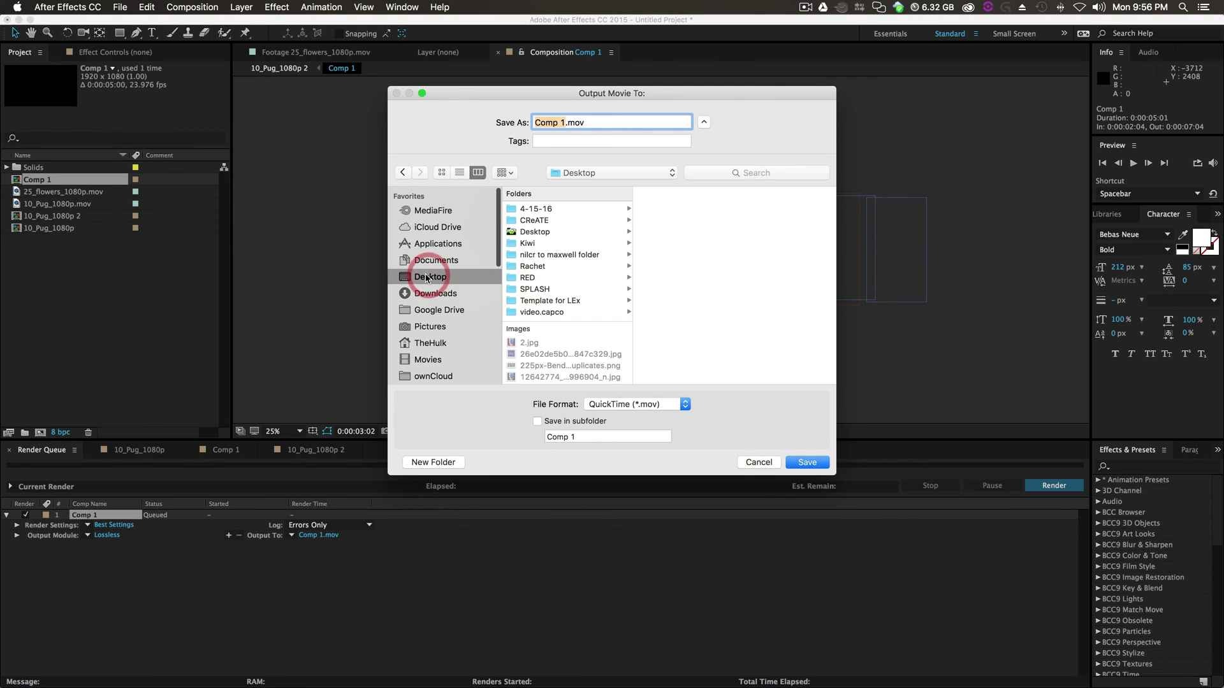
left_click(434, 462)
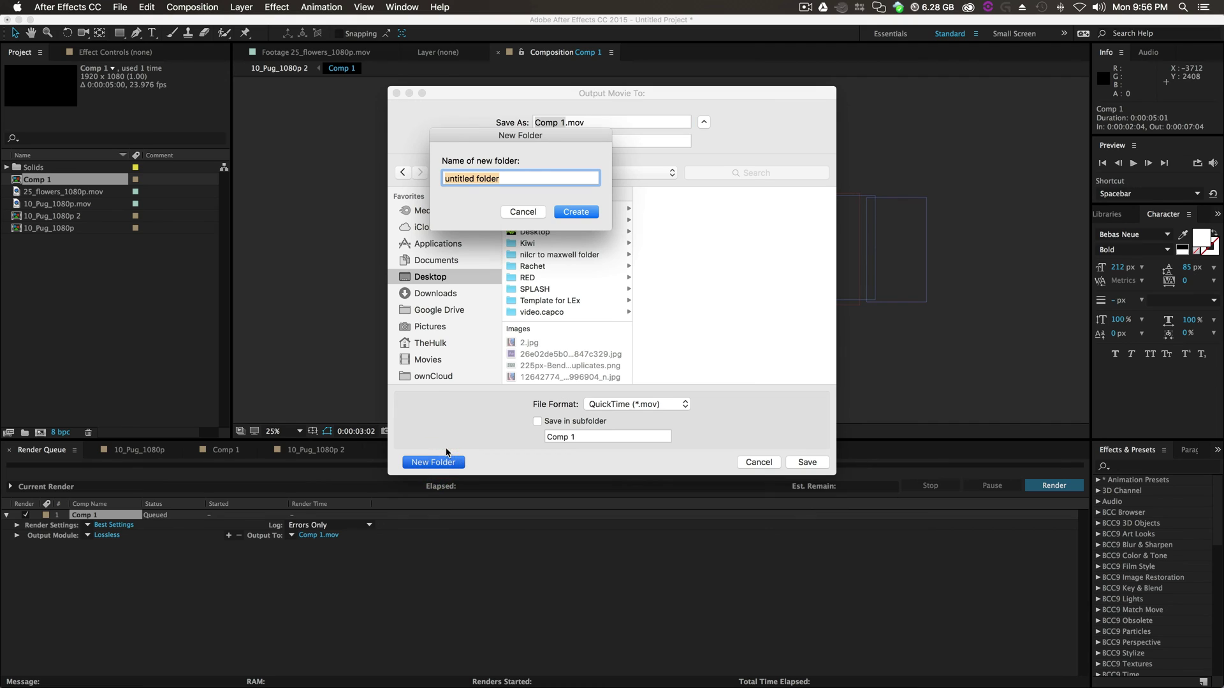
type("LUMA")
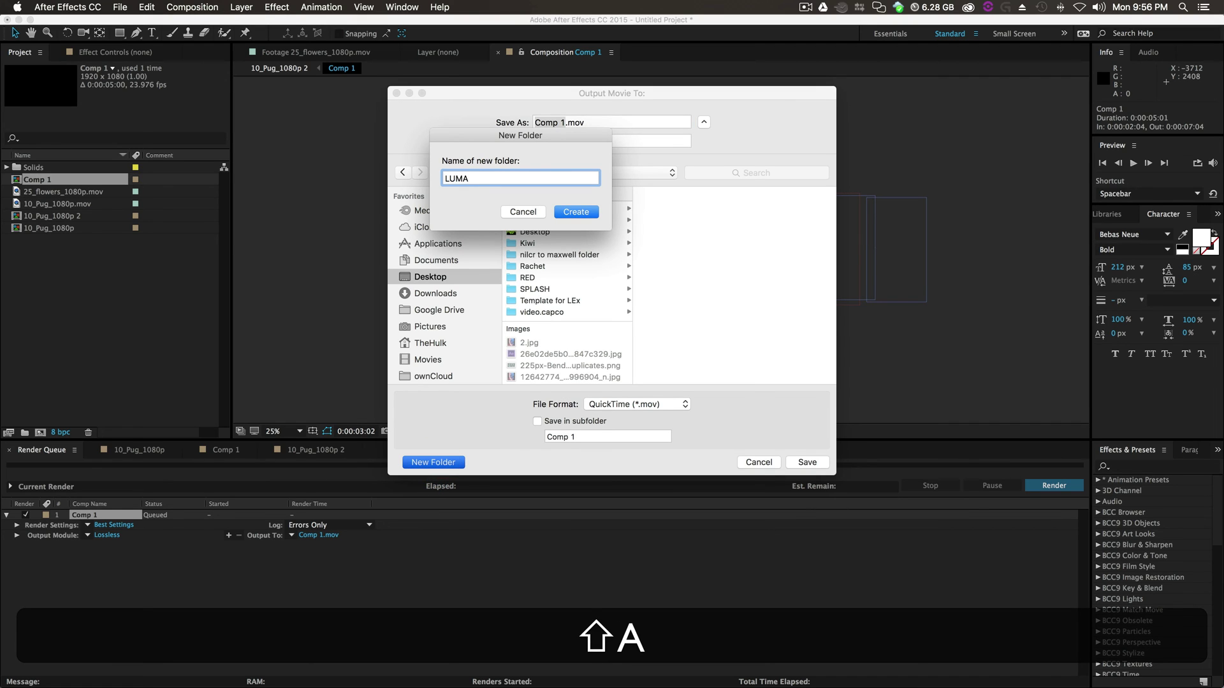
type("_MATTE")
left_click(580, 211)
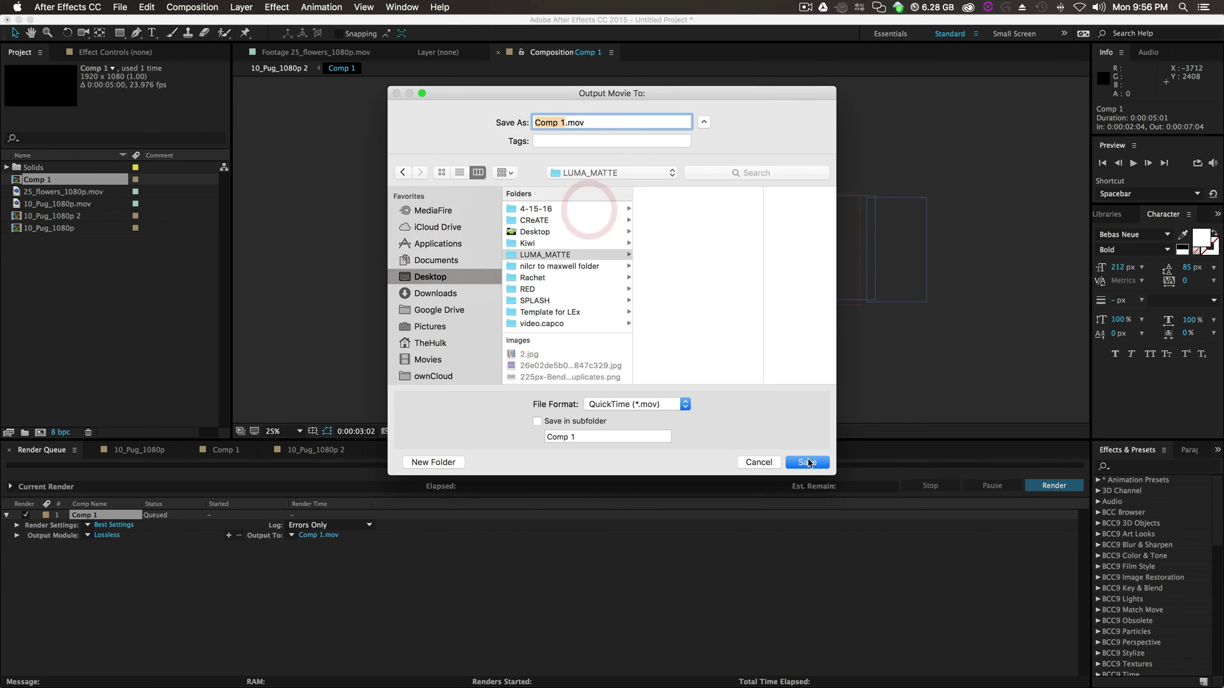
left_click(806, 462)
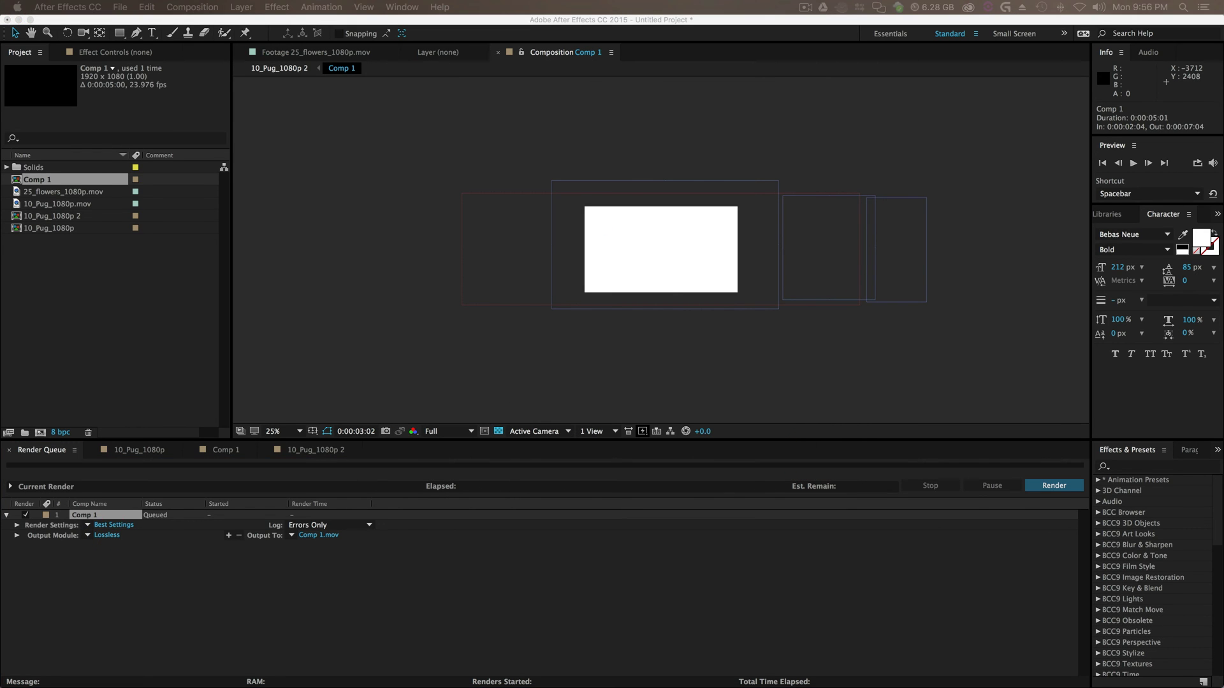
- Set the output module's QuickTime video codec to Apple ProRes 422 and render Comp 1
left_click(506, 309)
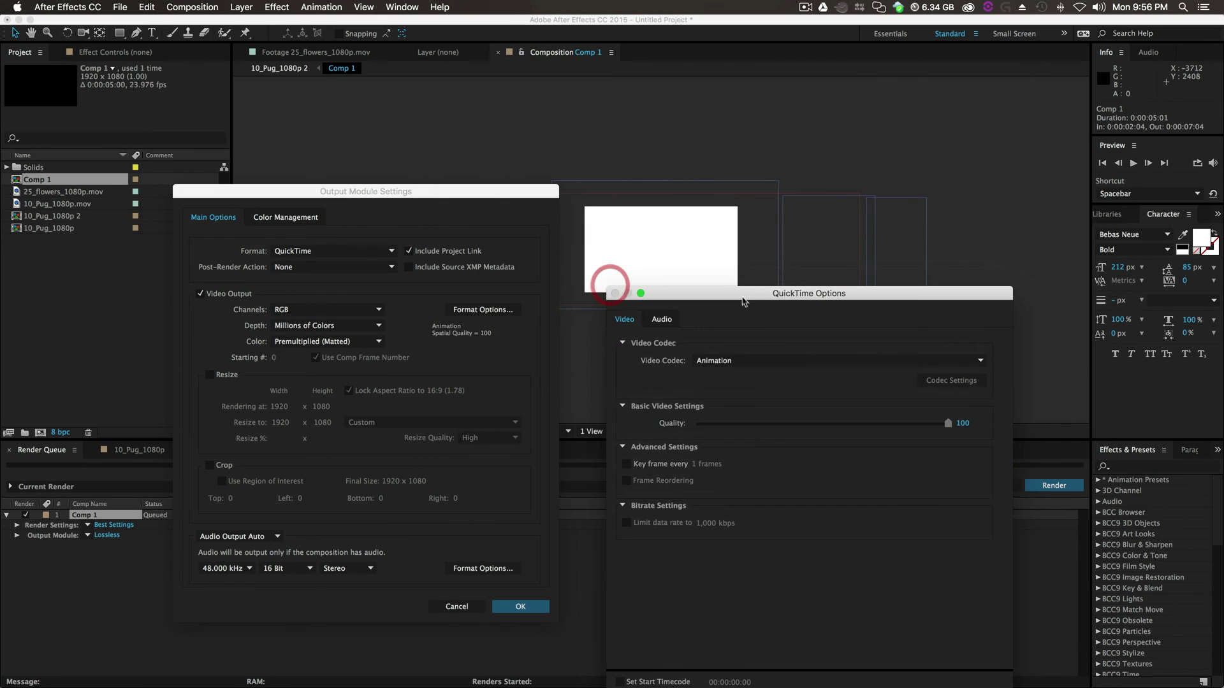
left_click(733, 158)
left_click(755, 207)
left_click(954, 513)
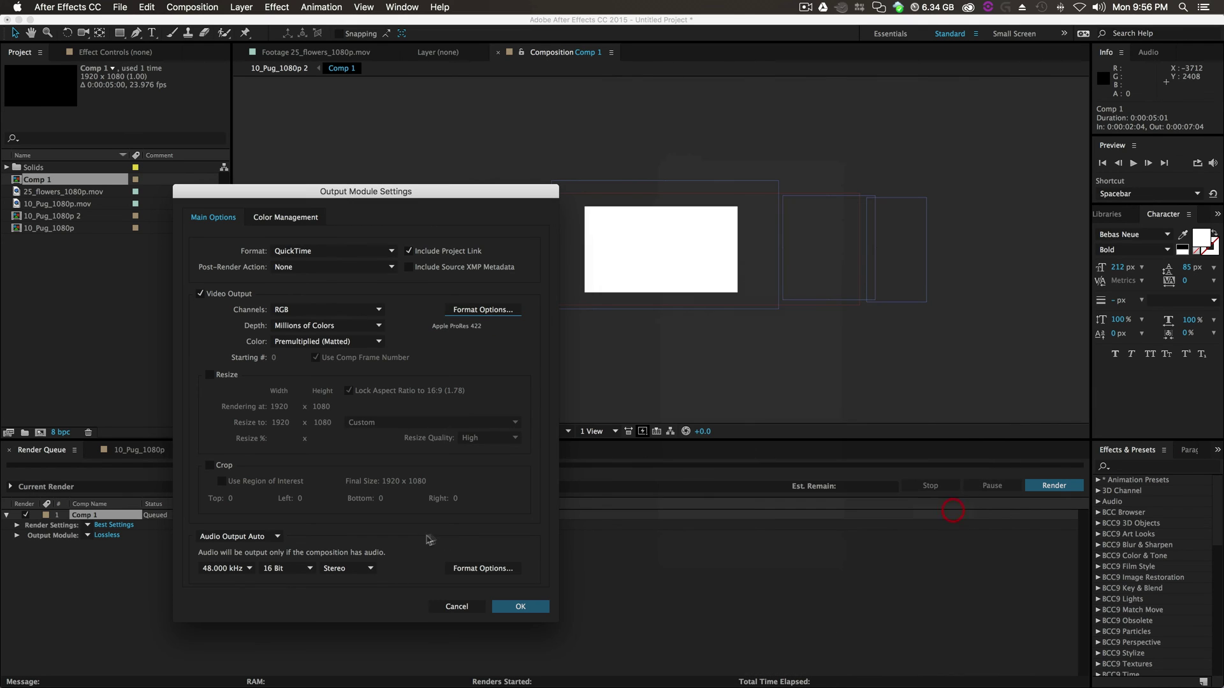
left_click(529, 610)
left_click(1053, 486)
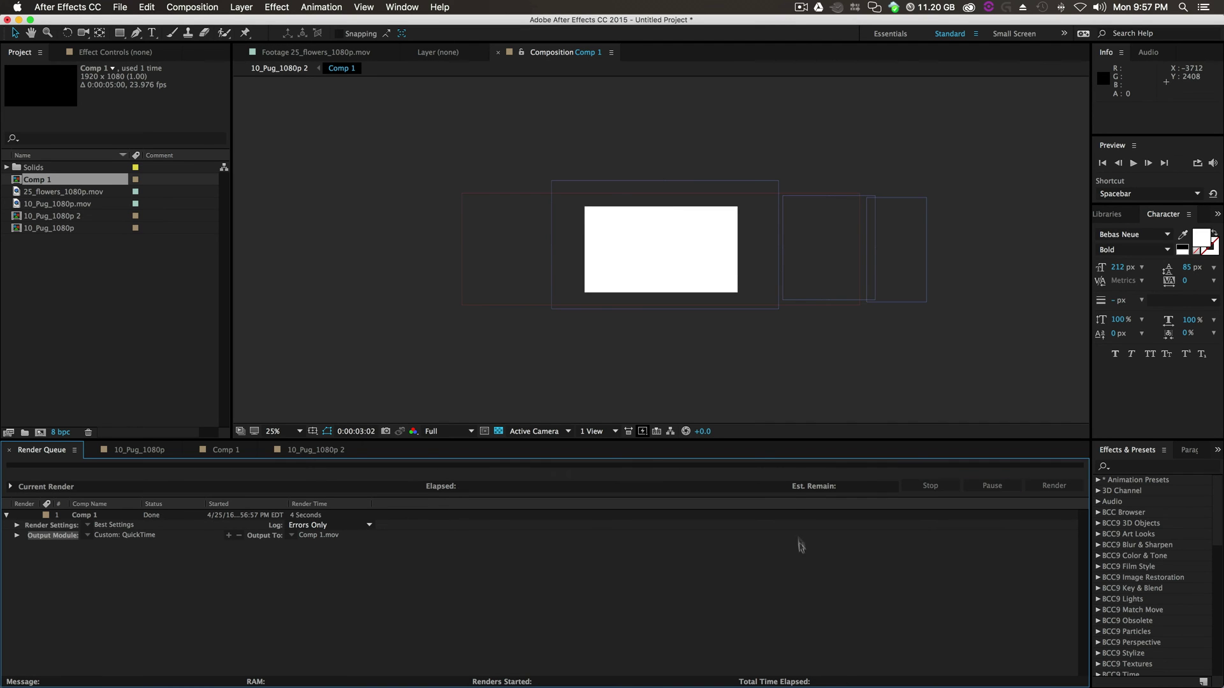
- Switch to the LUMA MATTE project in Premiere Pro and place 25_flowers_1080p.mov on V2 above the pug clip at the sequence start
left_click(415, 340)
left_click(18, 20)
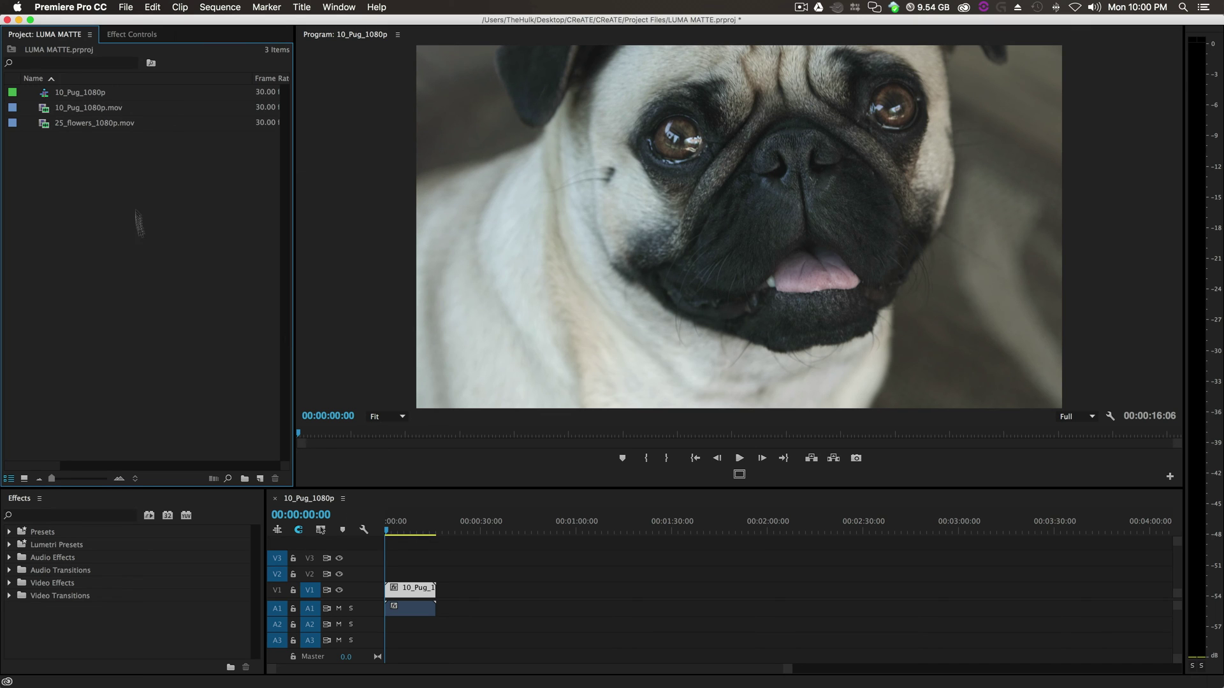
left_click_drag(392, 531, 410, 530)
key("Home")
left_click(121, 186)
left_click_drag(101, 130, 375, 576)
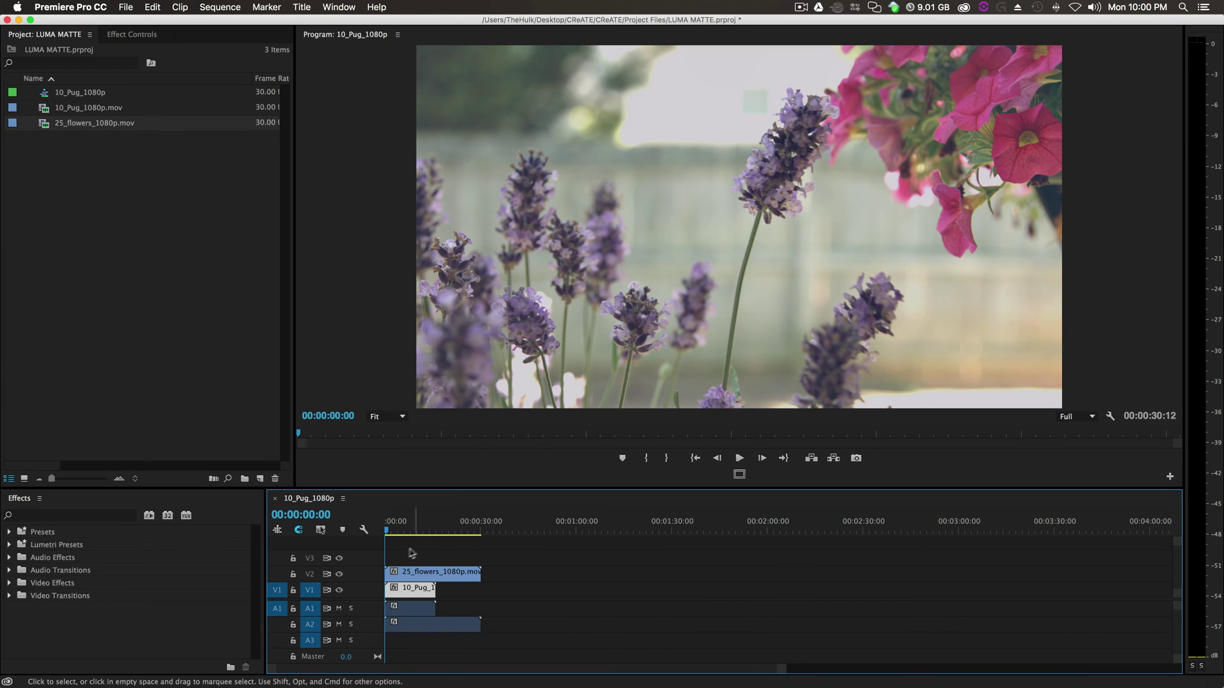
key("space")
left_click(381, 534)
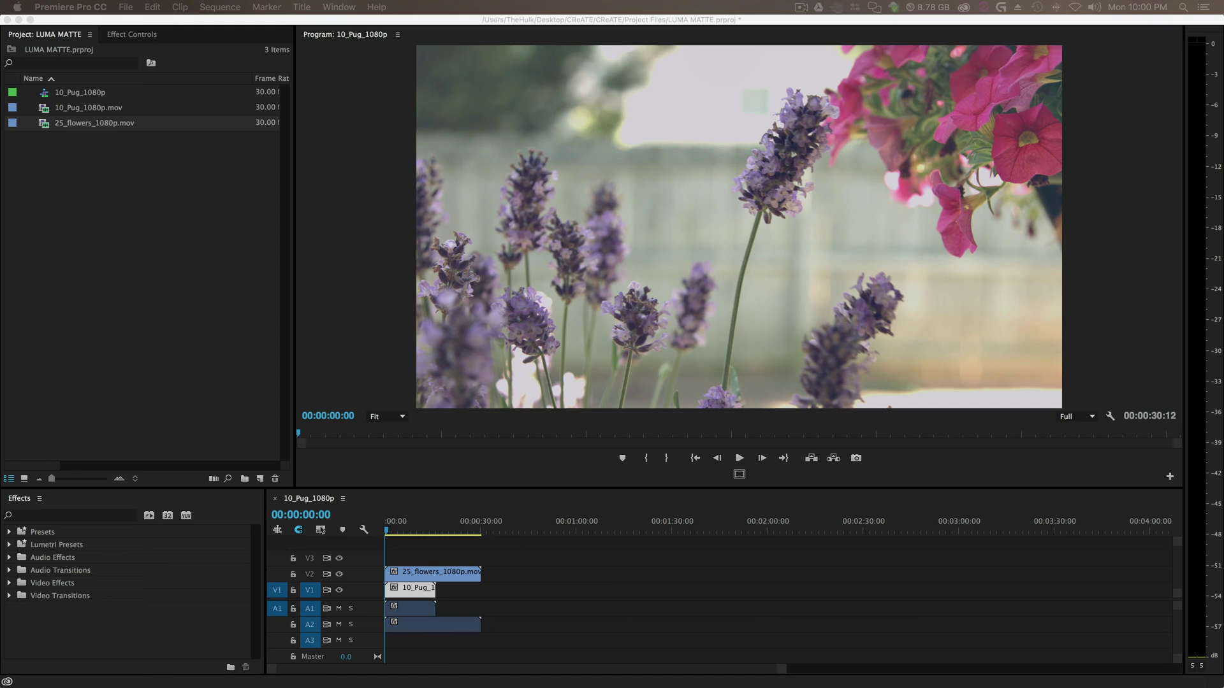
- Import the rendered Comp 1.mov, place it on V3 at the sequence start, and check the stripes at 00:00:01:18
left_click_drag(0, 193, 135, 185)
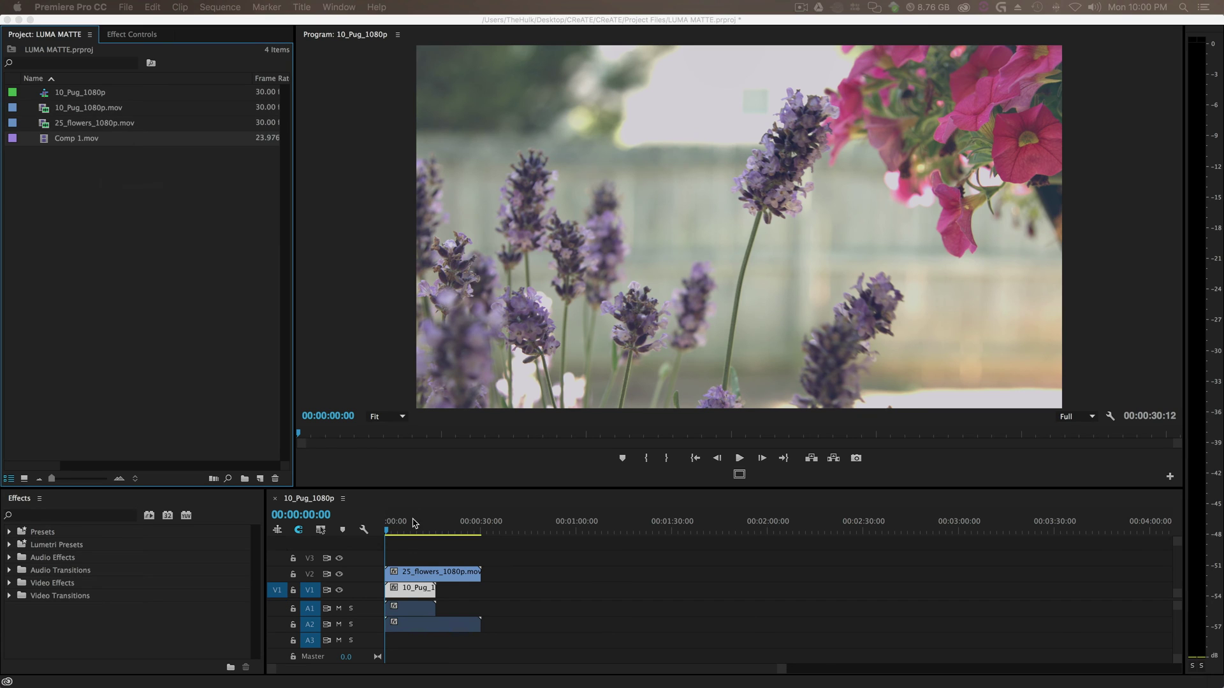
left_click_drag(783, 669, 684, 675)
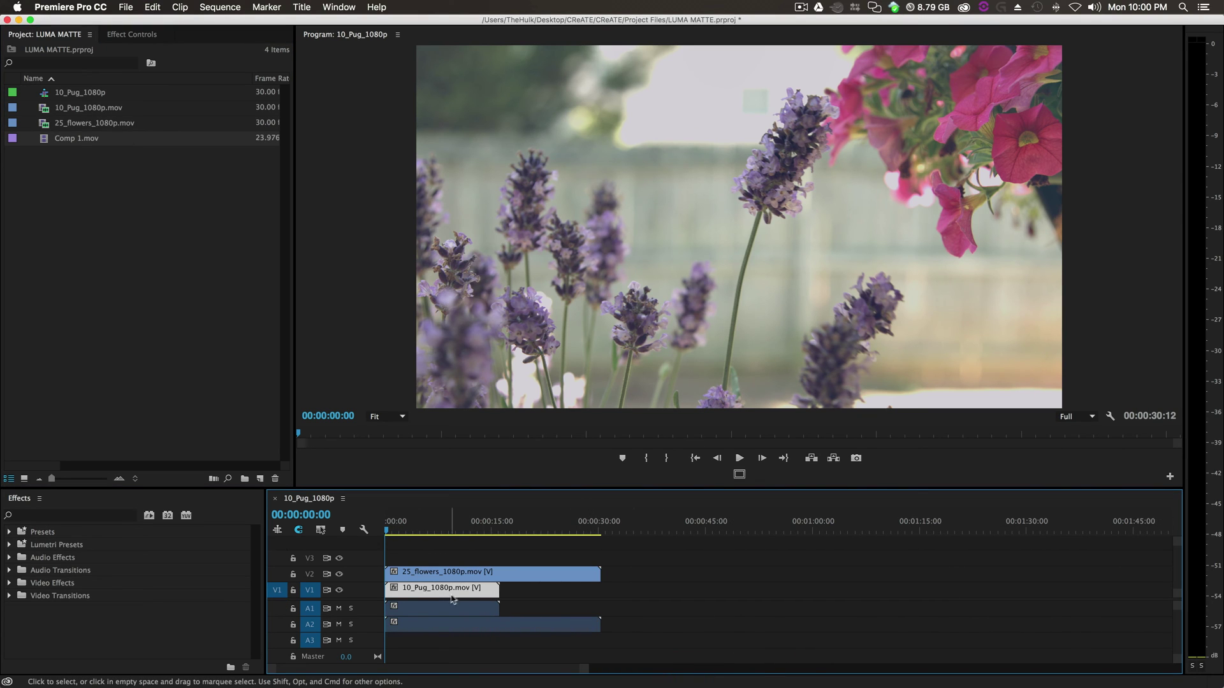
left_click(67, 281)
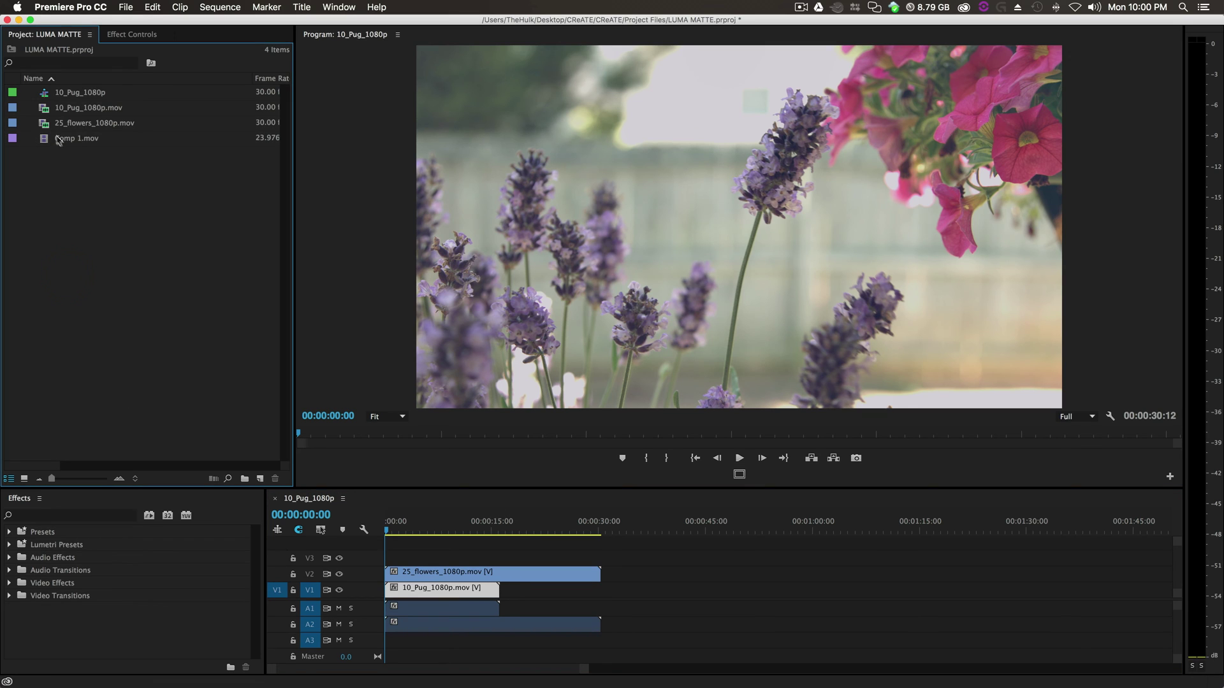
left_click_drag(46, 139, 396, 530)
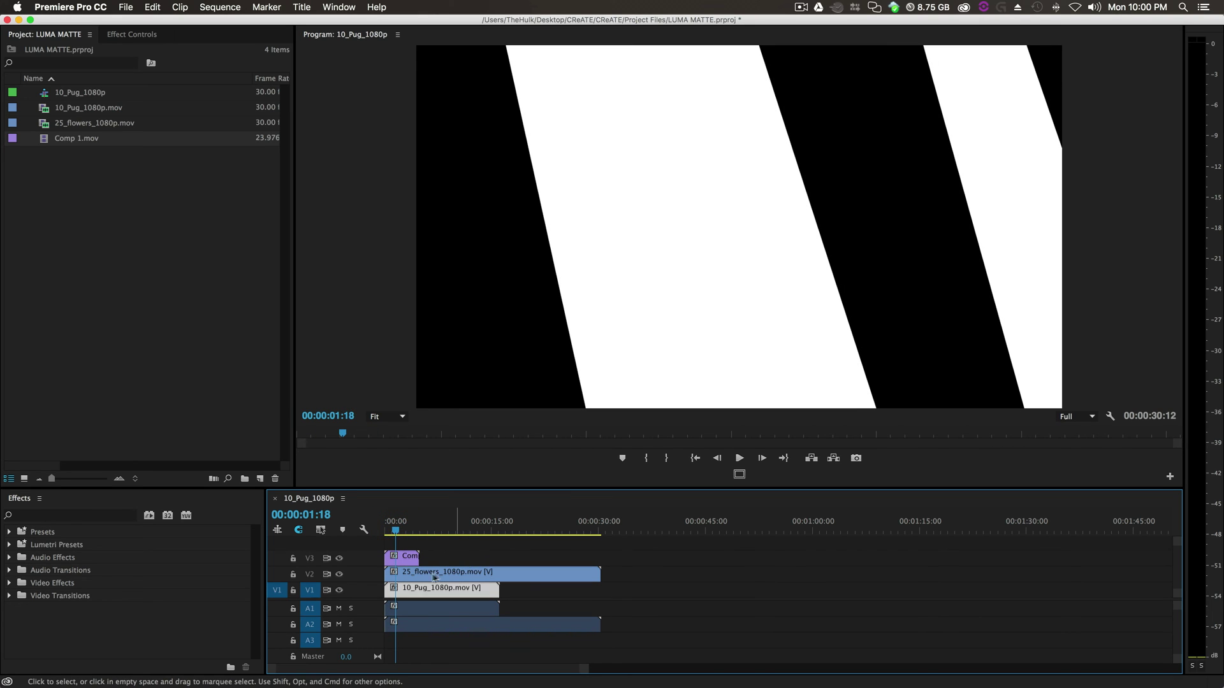
- Move the flowers clip to V4 and Comp 1.mov to V2, and delete the audio of the pug and flowers clips
mouse_move(417, 578)
left_mouse_down()
mouse_move(438, 545)
mouse_move(411, 574)
left_mouse_up()
left_click_drag(702, 600, 479, 641)
key("Delete")
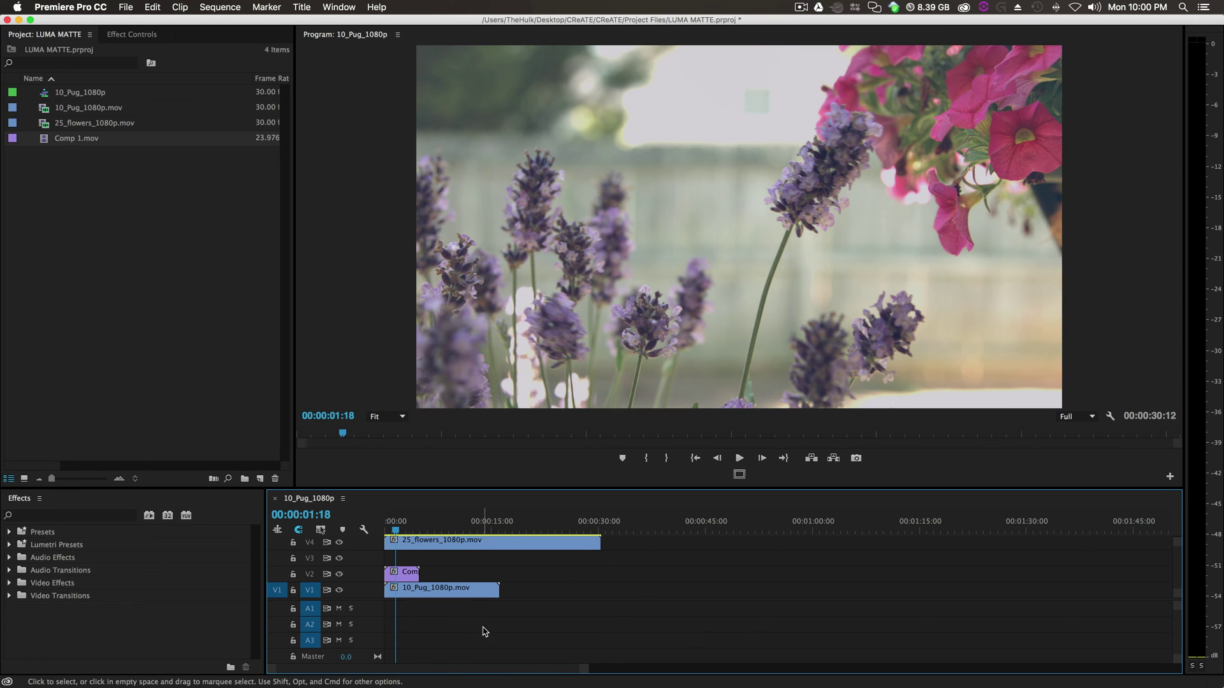
left_click_drag(580, 665, 464, 667)
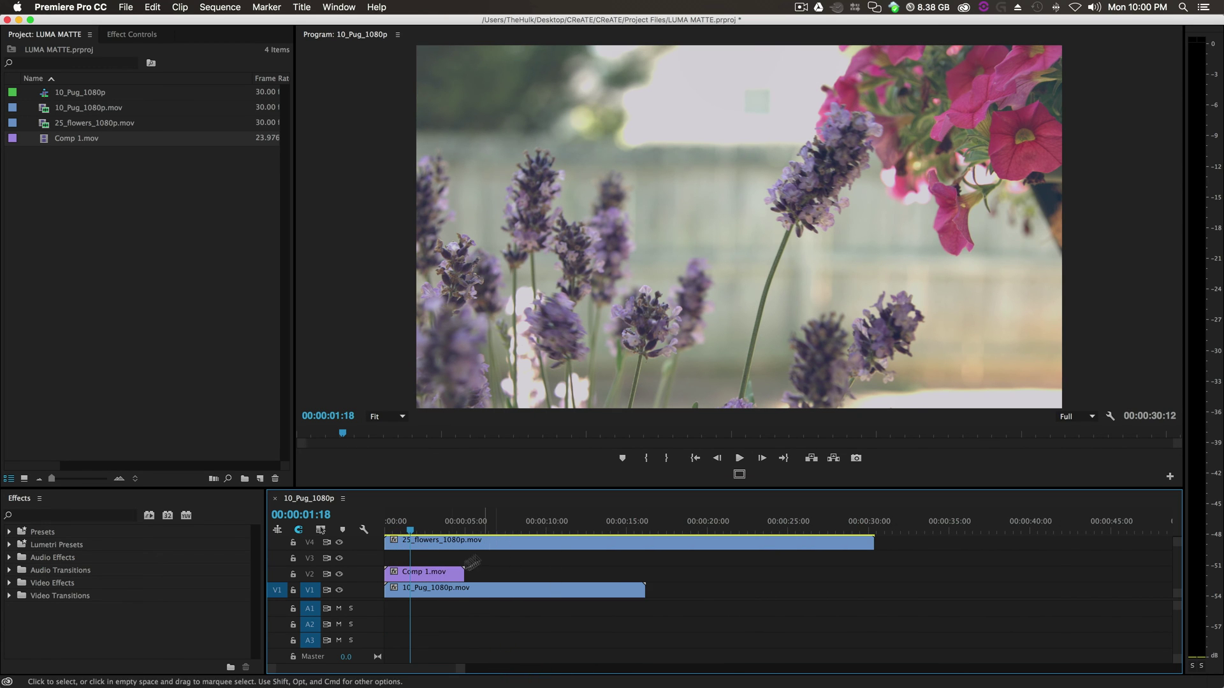
- Shift Comp 1.mov along V2 with the flowers clip on V3 above it, and apply the Set Matte effect to the flowers clip
left_click_drag(412, 526, 404, 526)
left_click_drag(432, 573, 460, 557)
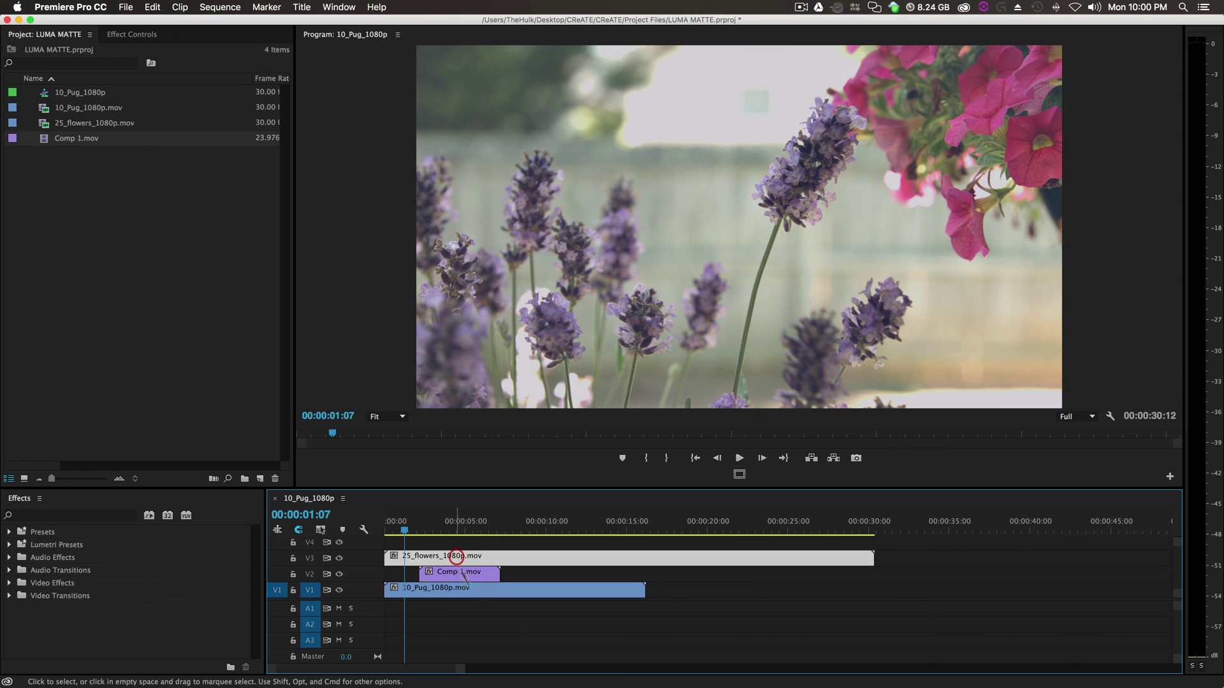
left_click(19, 517)
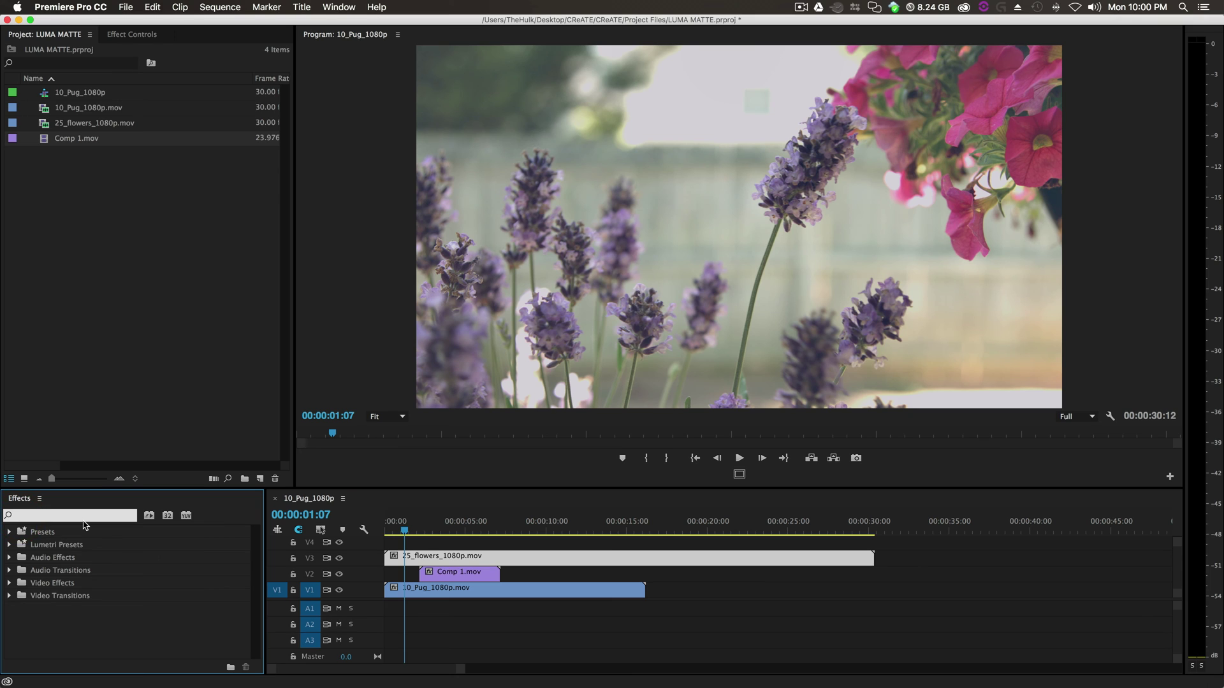
type("set mat")
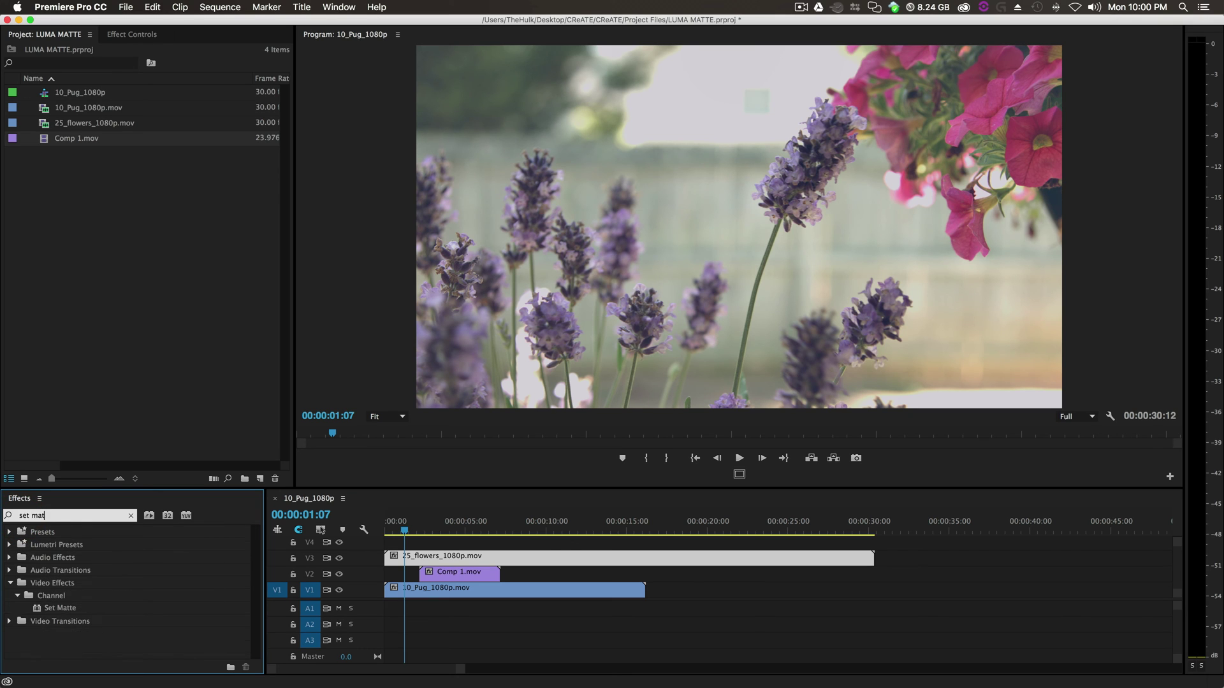
left_click_drag(60, 608, 490, 558)
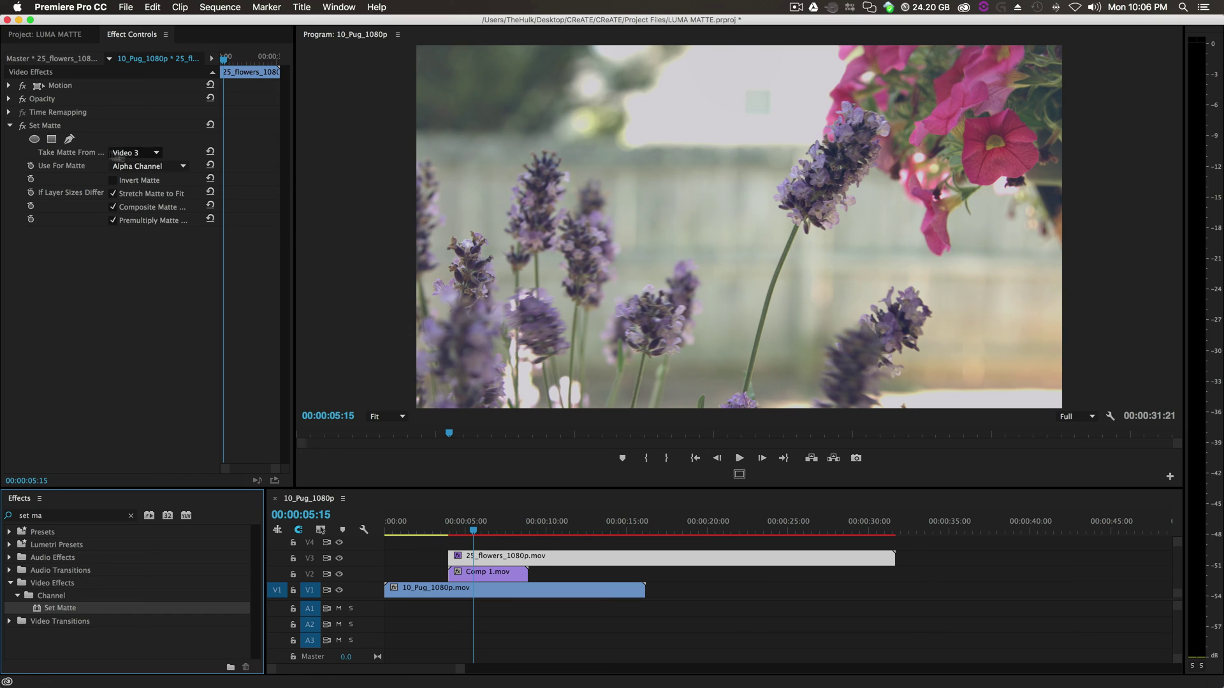
- Set the flowers clip's Set Matte to take its matte from Video 2 and use Luminance, checking the stripes at 00:00:05:27
left_click(469, 577)
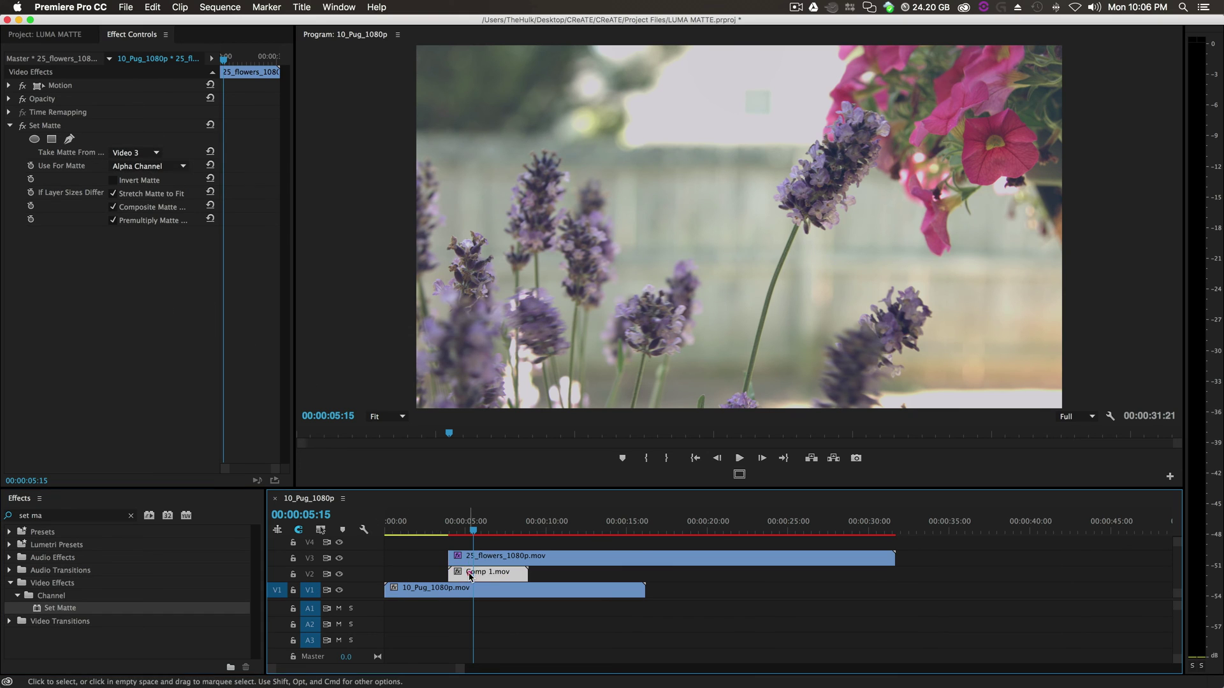
left_click(475, 559)
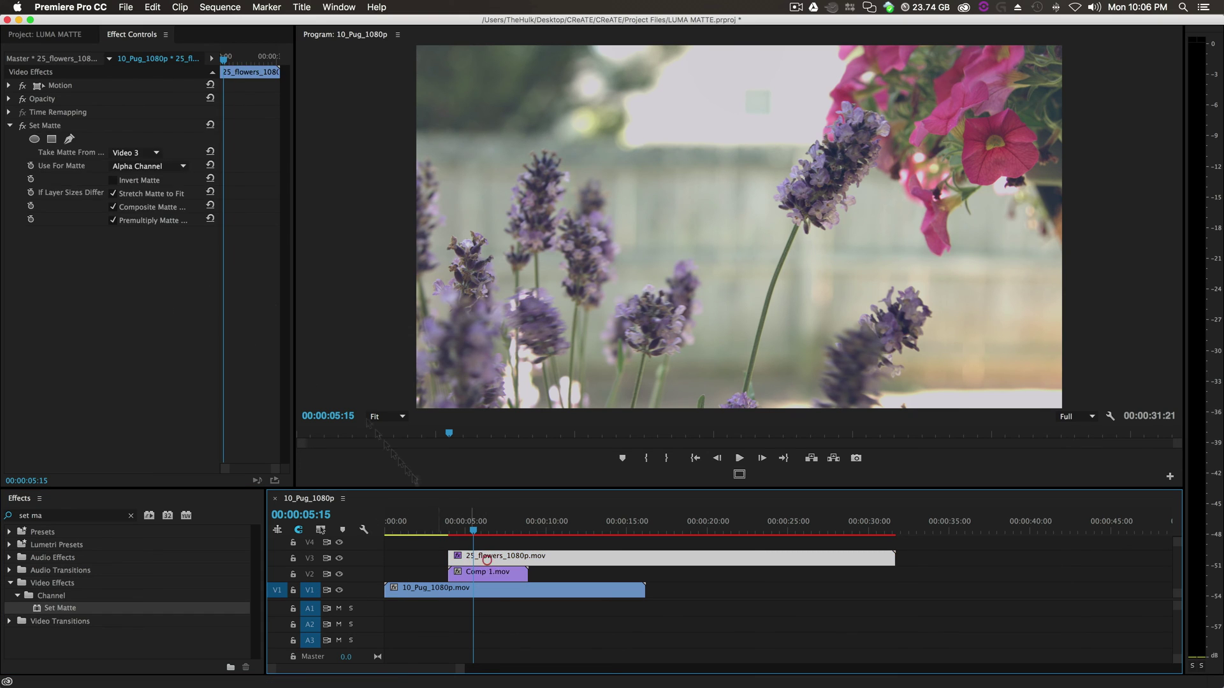
left_click(145, 154)
left_click(141, 209)
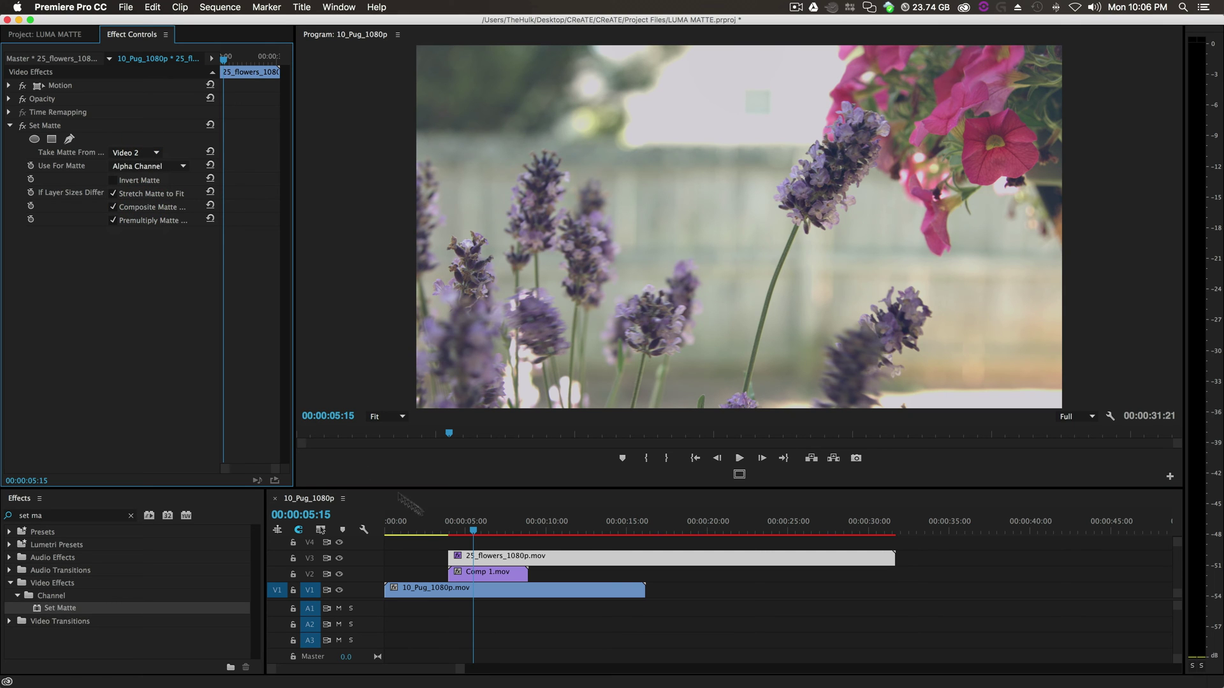
mouse_move(468, 530)
left_mouse_down()
mouse_move(441, 531)
mouse_move(478, 530)
left_mouse_up()
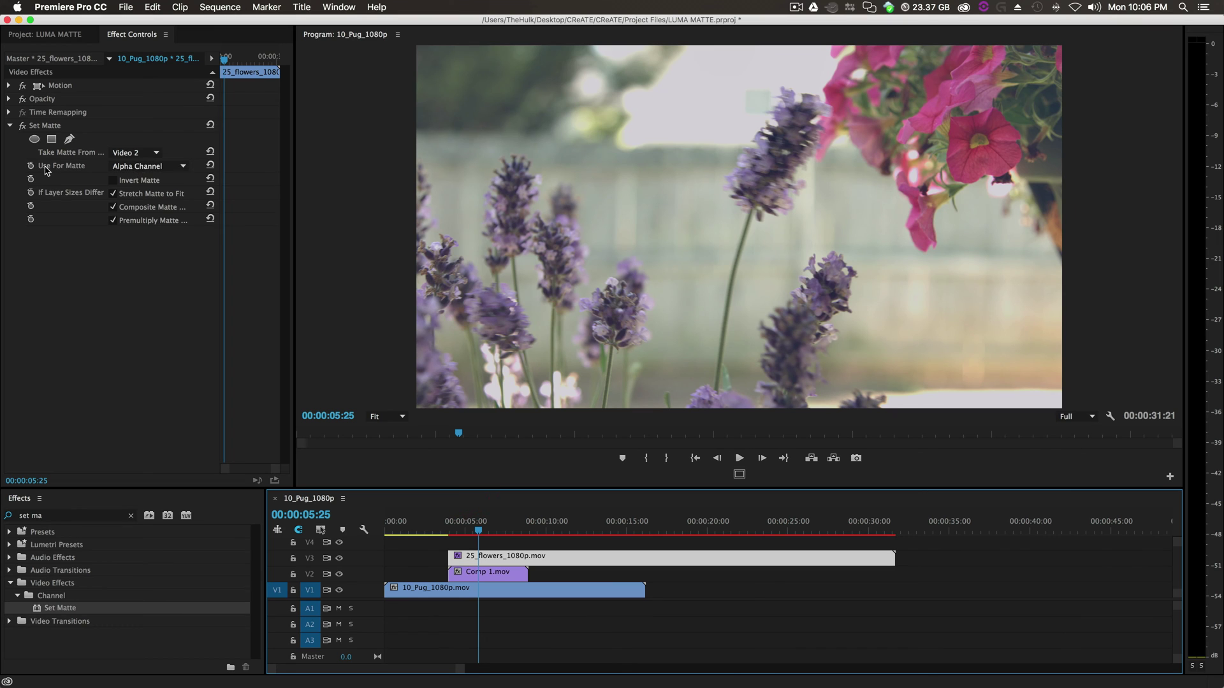
left_click(146, 167)
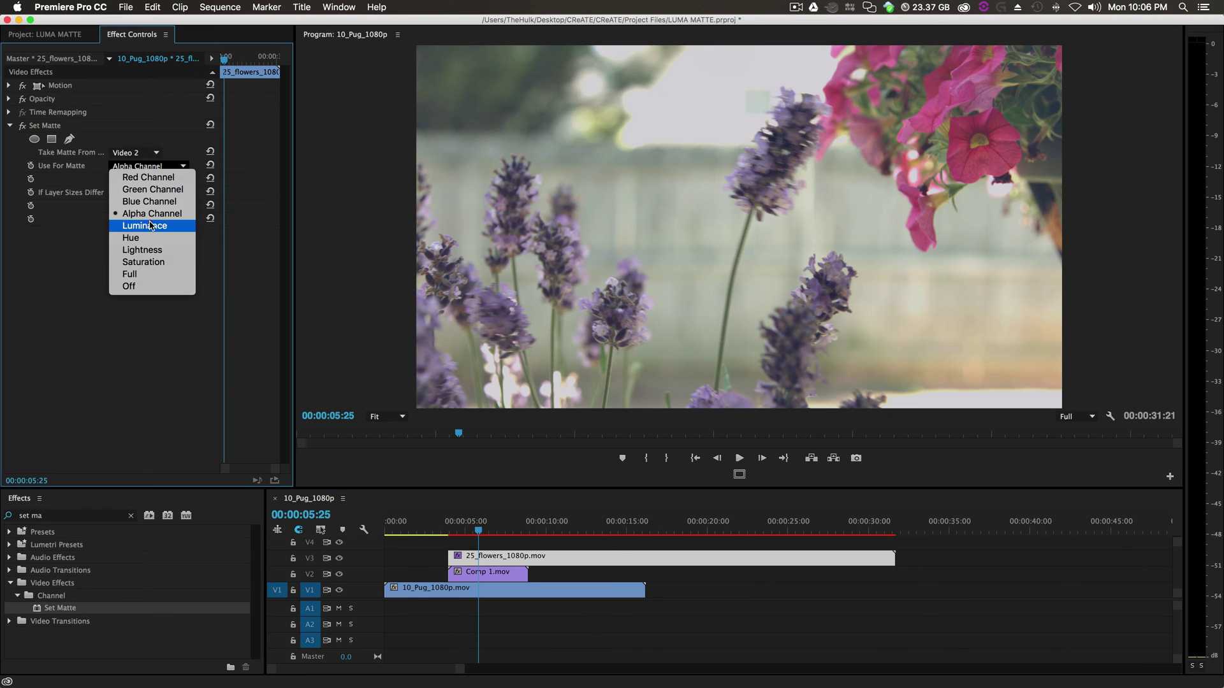
left_click(151, 226)
mouse_move(478, 530)
left_mouse_down()
mouse_move(446, 531)
mouse_move(483, 536)
left_mouse_up()
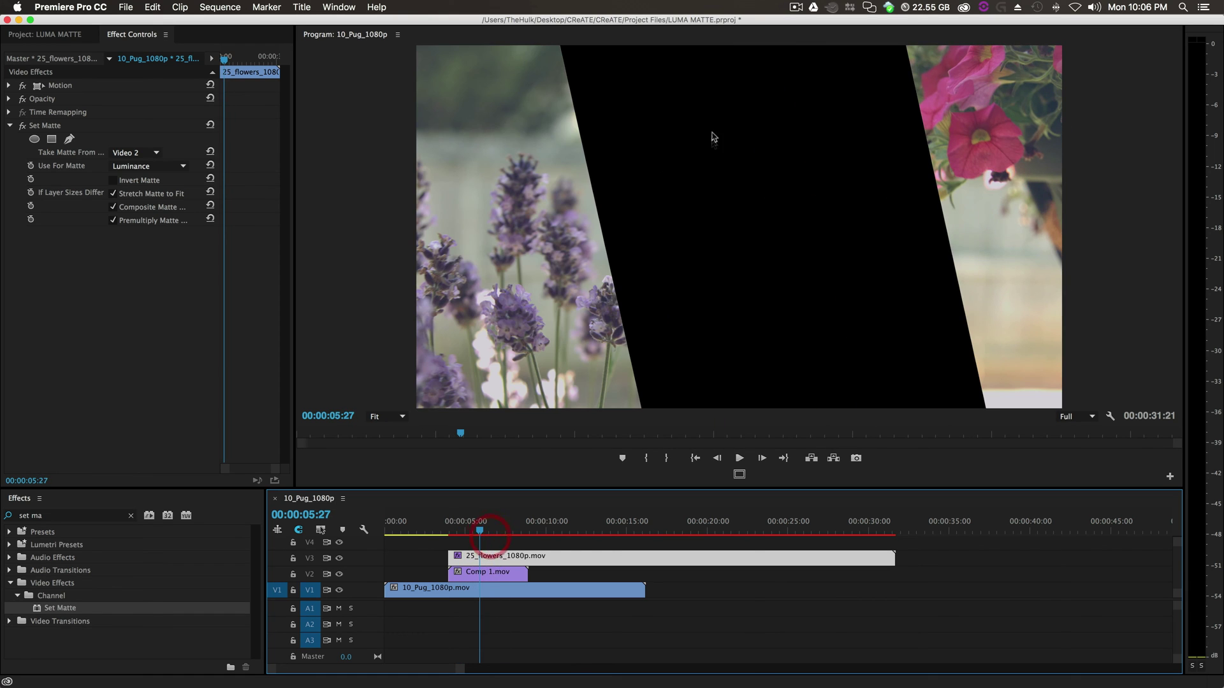
- Find the Color Key effect and apply it to Comp 1.mov on V2
left_click(58, 517)
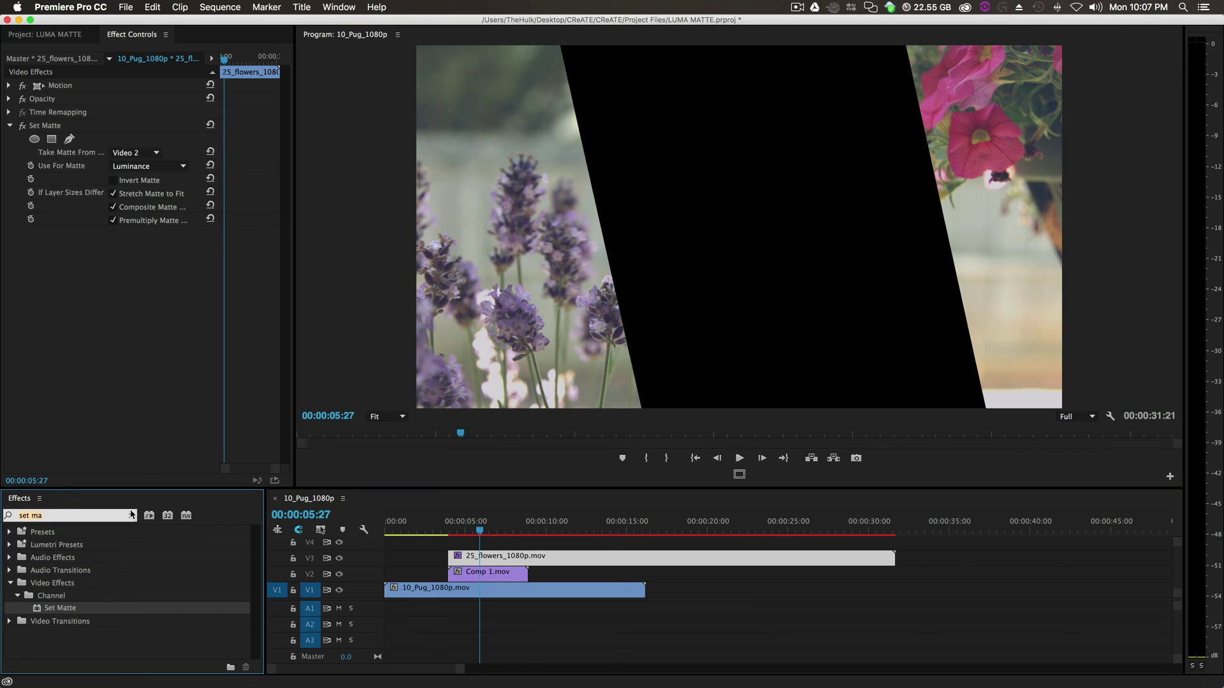
key("super+a")
type("c")
type("key")
left_click_drag(60, 633, 504, 574)
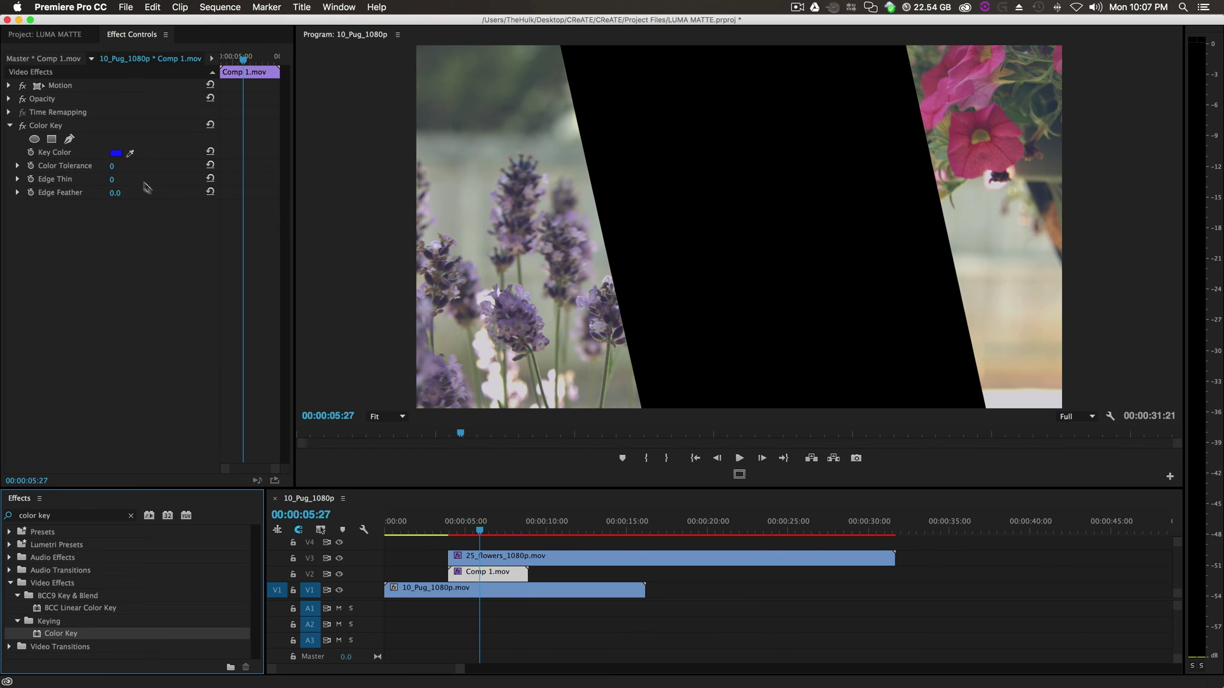
- Sample the black stripe as Comp 1.mov's key color, and set Color Tolerance to 26 and Edge Thin to 3
left_click(130, 152)
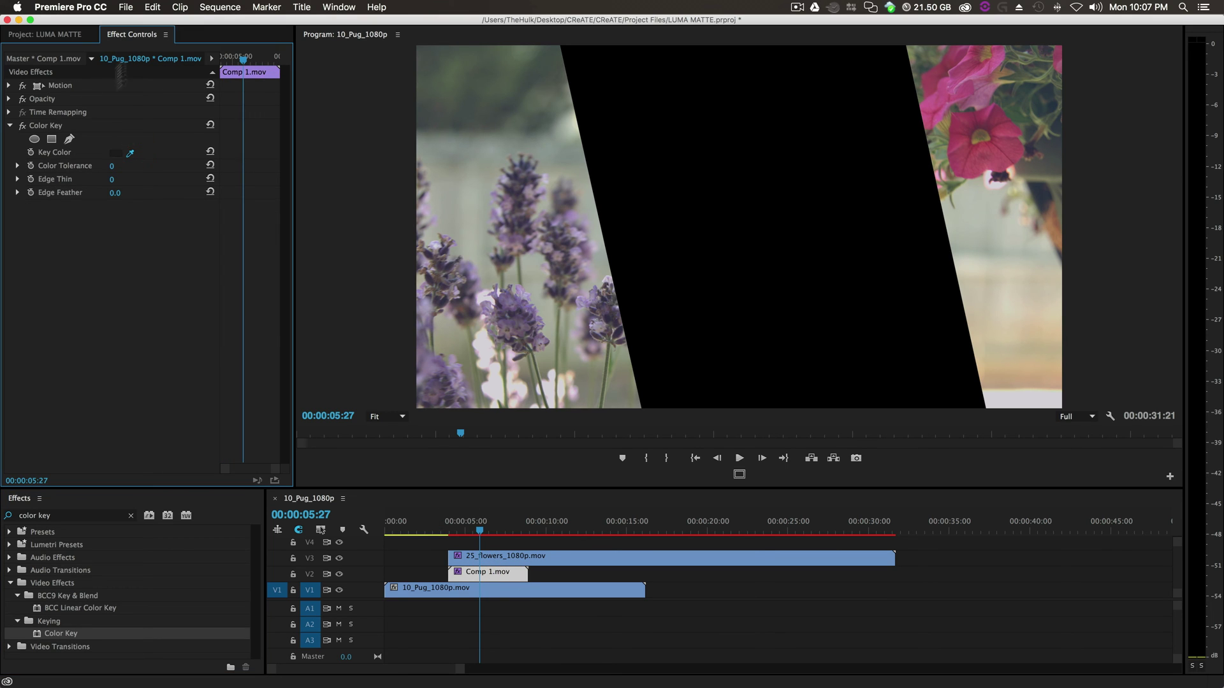
left_click(712, 162)
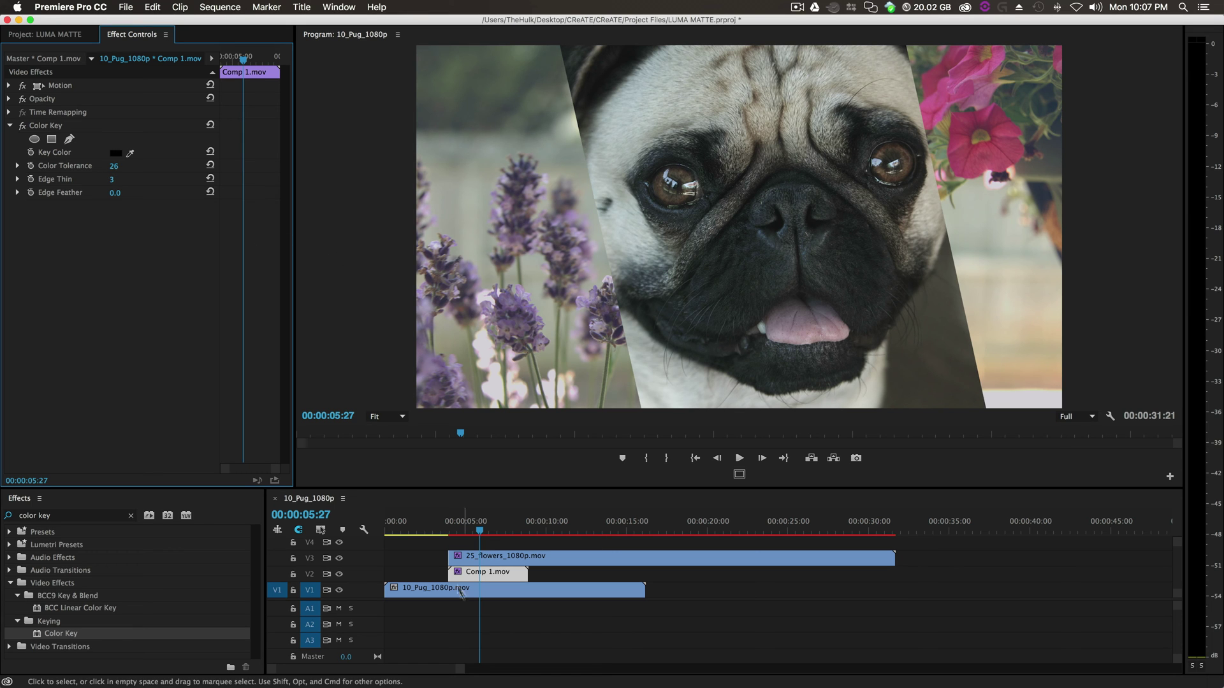
mouse_move(474, 534)
left_mouse_down()
mouse_move(458, 536)
mouse_move(492, 537)
mouse_move(481, 538)
left_mouse_up()
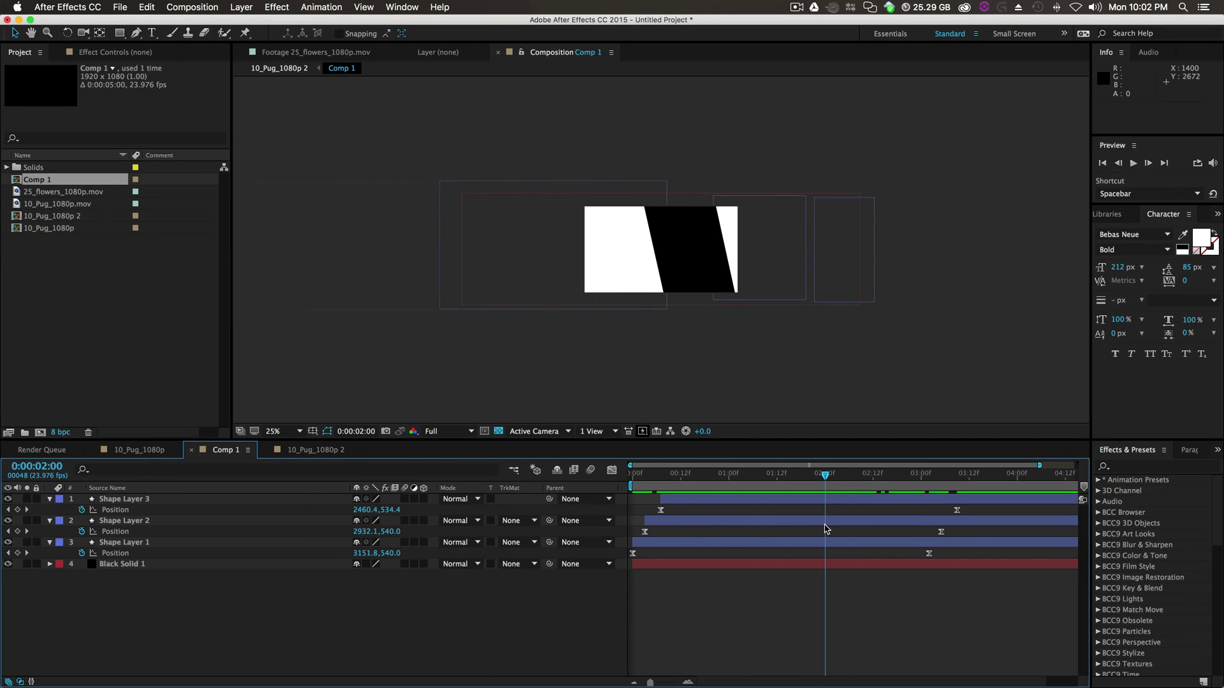
- Switch to After Effects, hide the Black Solid 1 layer in Comp 1, and check the transparent background at 0:00:02:03
left_click(719, 564)
left_click(8, 565)
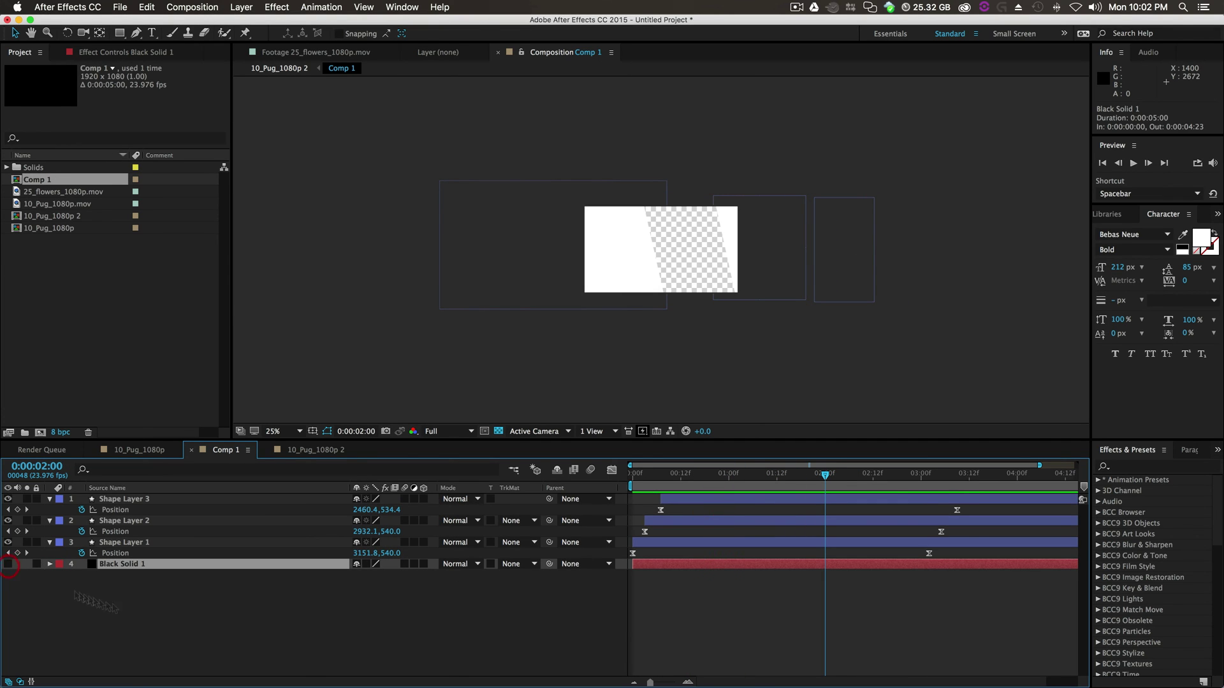
left_click(273, 645)
left_click_drag(733, 481, 839, 525)
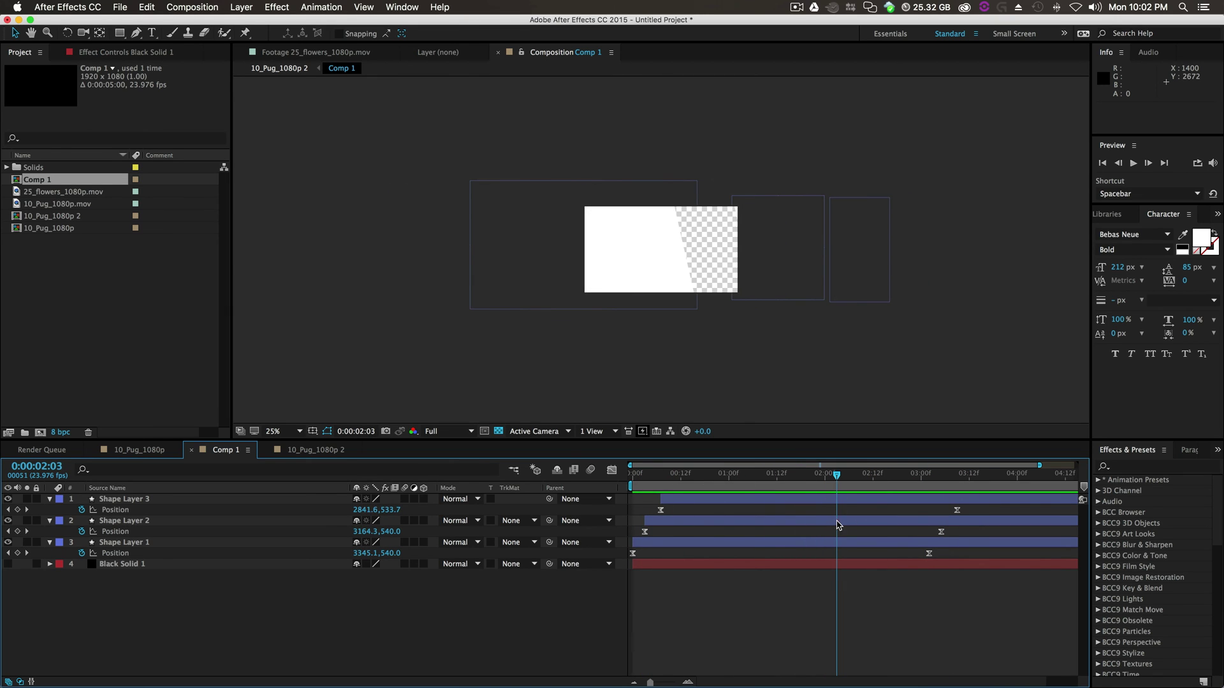
- Add Comp 1 to the render queue and set its output file to Comp 1_1.mov in the LUMA_MATTE folder
left_click(183, 7)
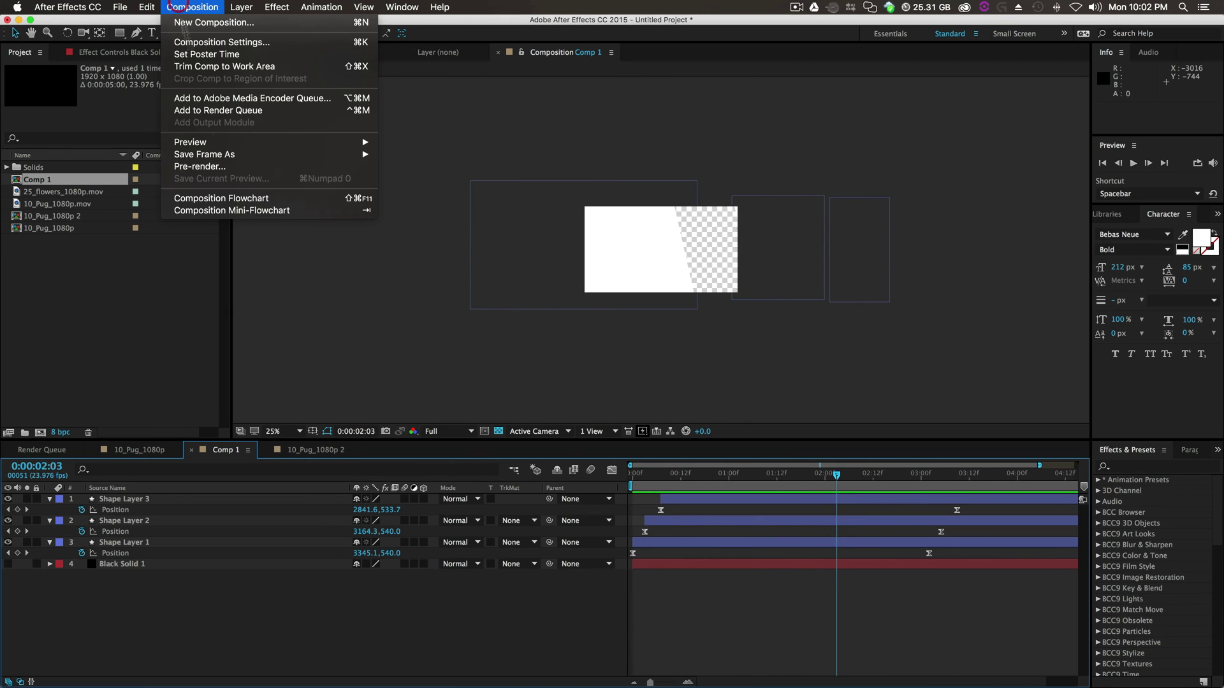
left_click(217, 110)
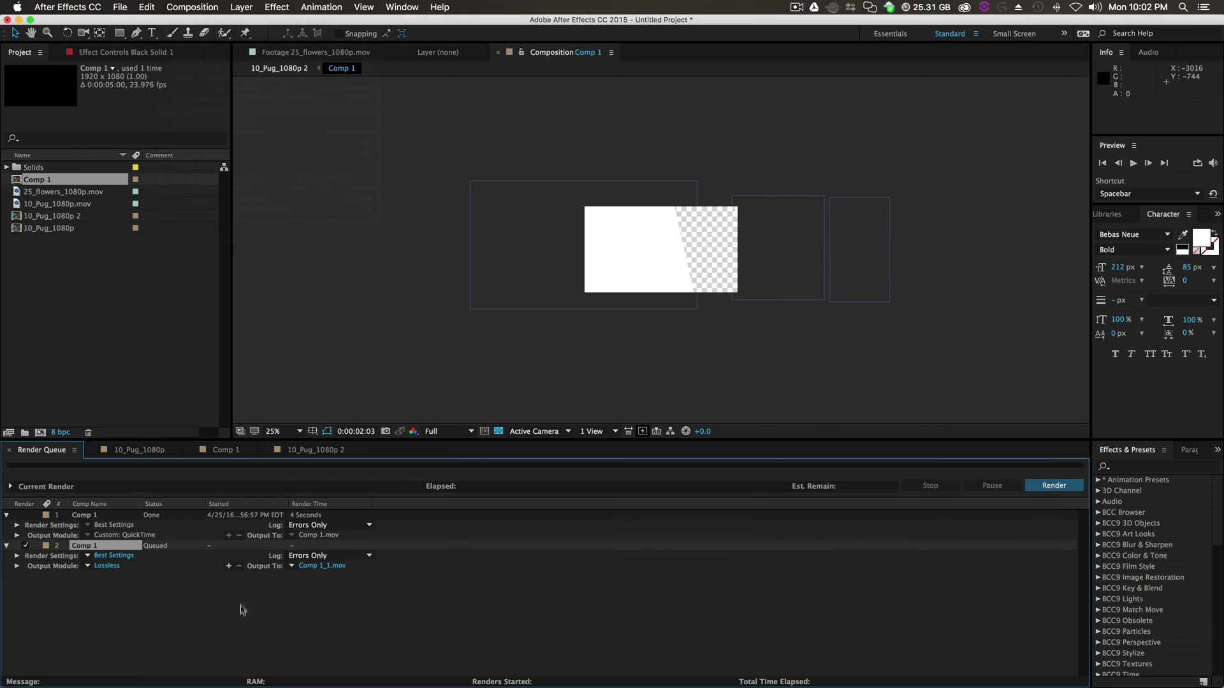
left_click(325, 567)
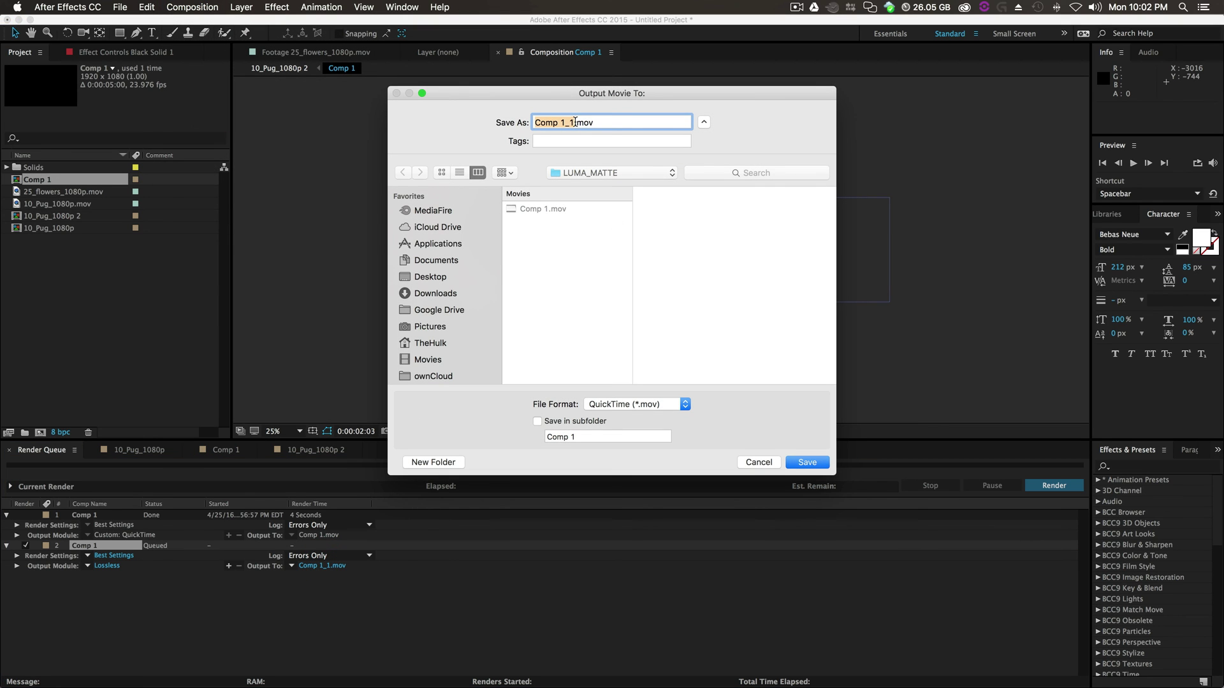
left_click(807, 463)
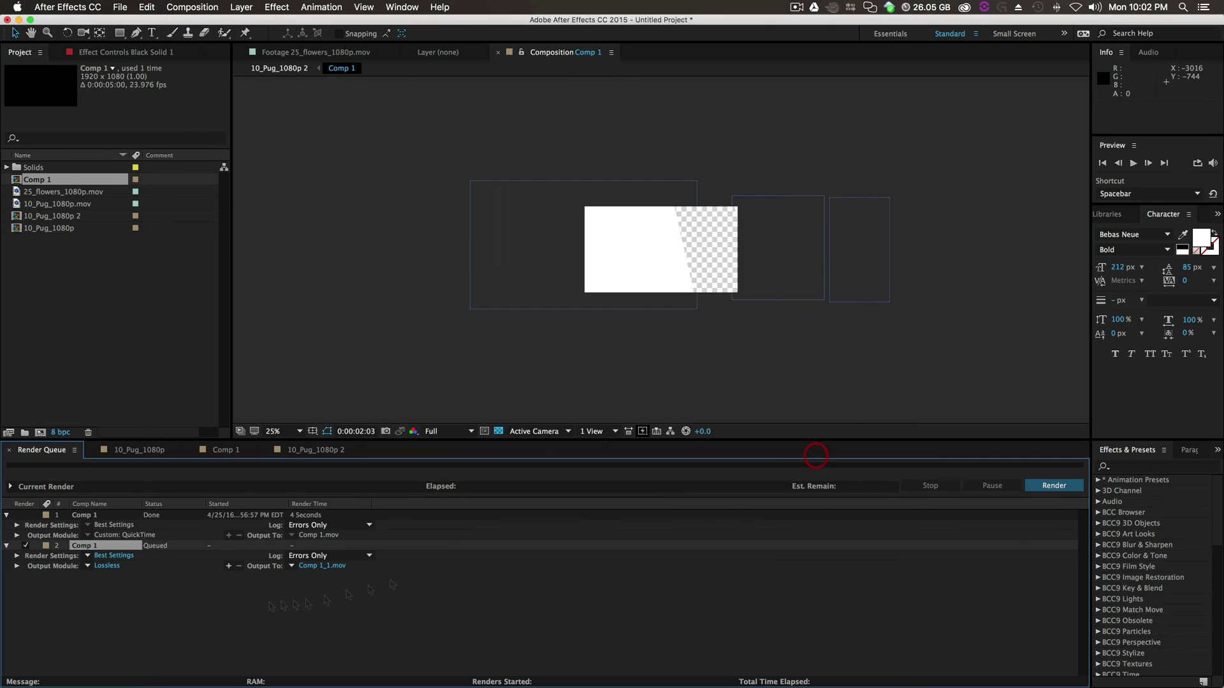
- Set the output module to QuickTime with RGB + Alpha channels and render Comp 1
left_click(108, 566)
left_click(322, 310)
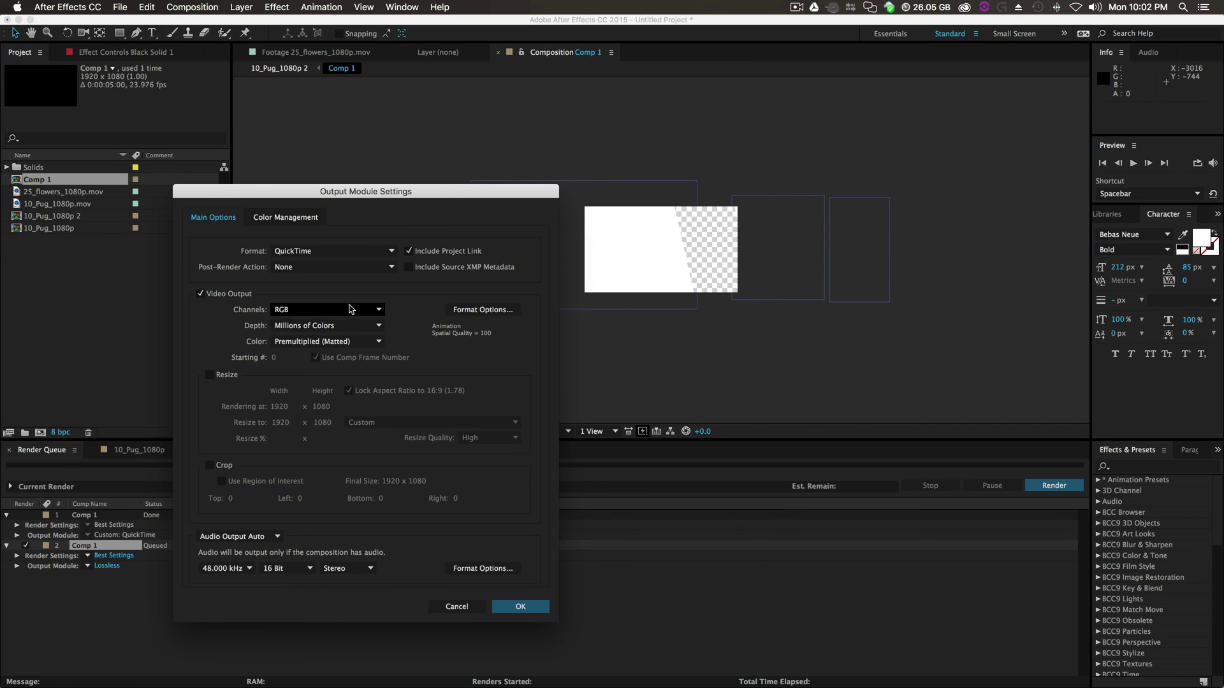
left_click(316, 346)
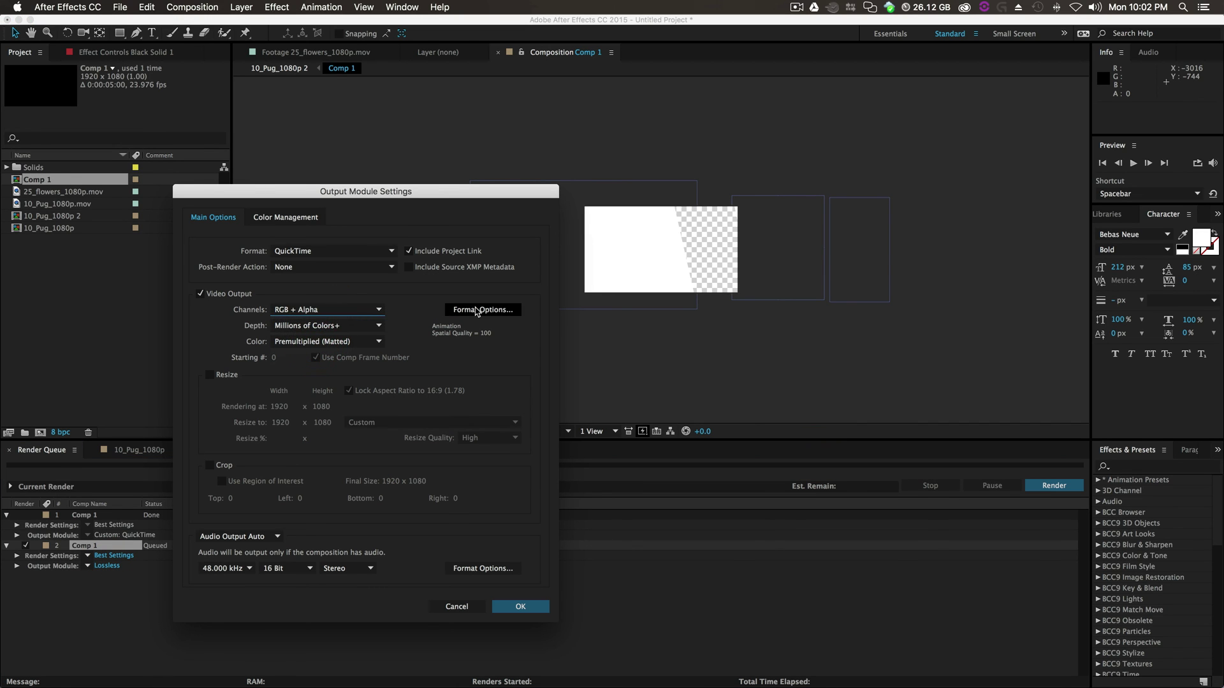
left_click(384, 250)
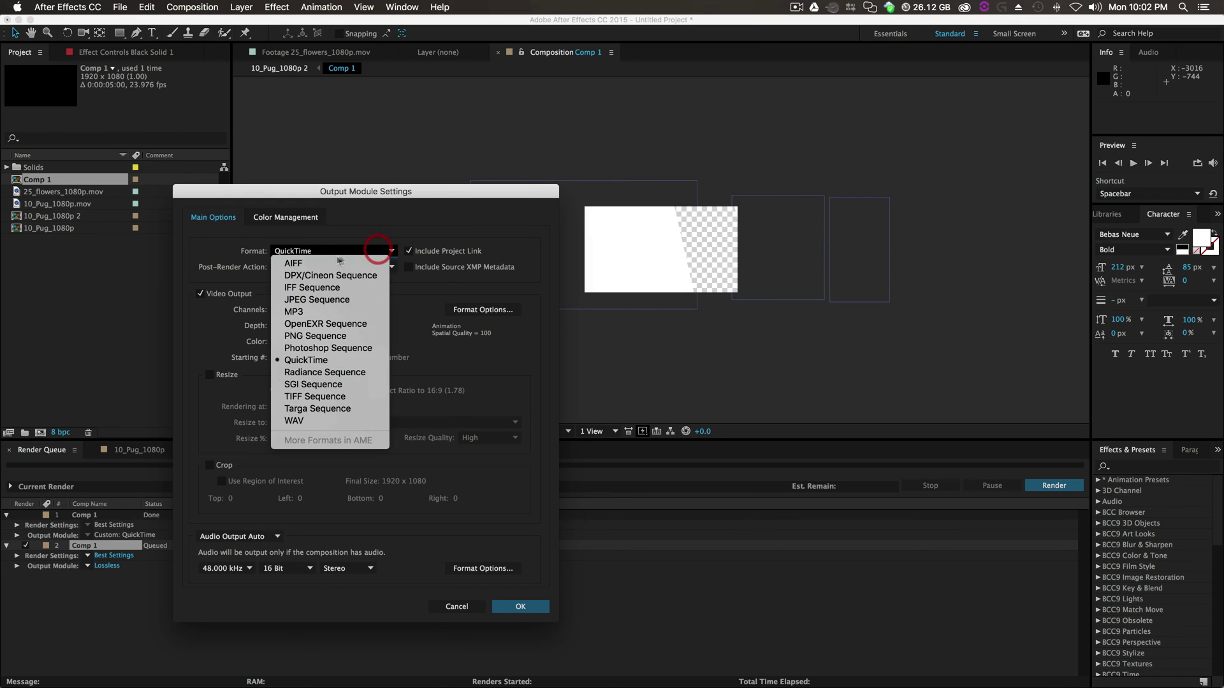
left_click(312, 362)
left_click_drag(379, 185, 381, 153)
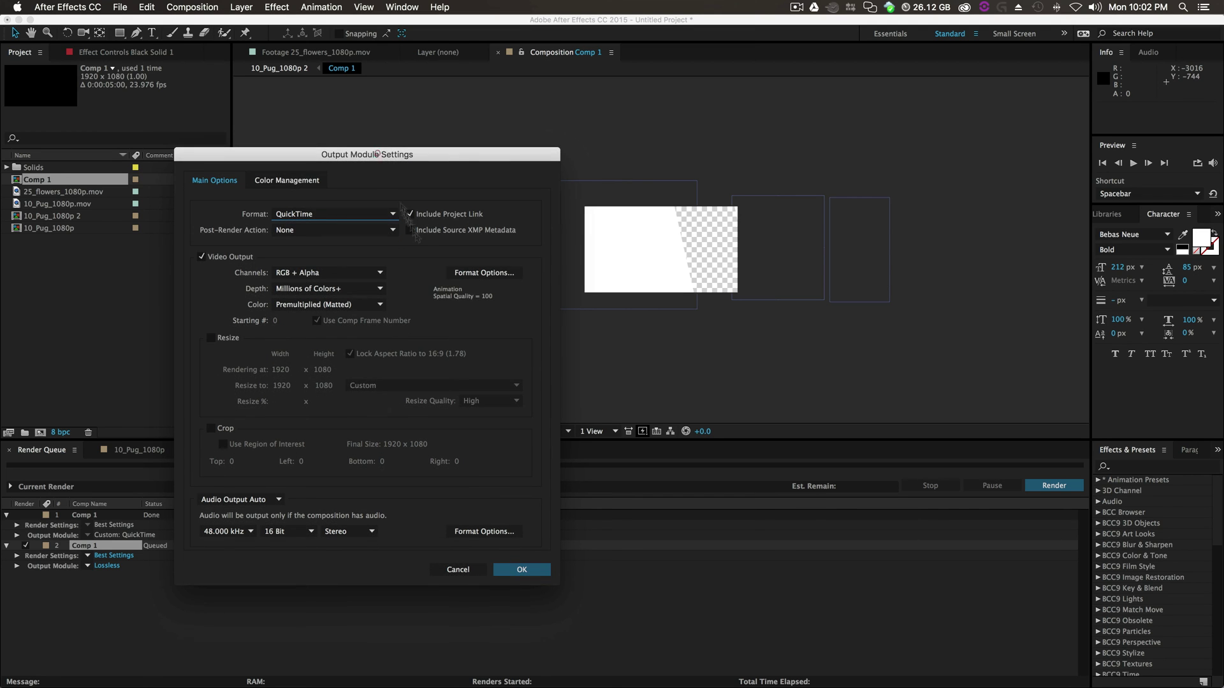
left_click(536, 572)
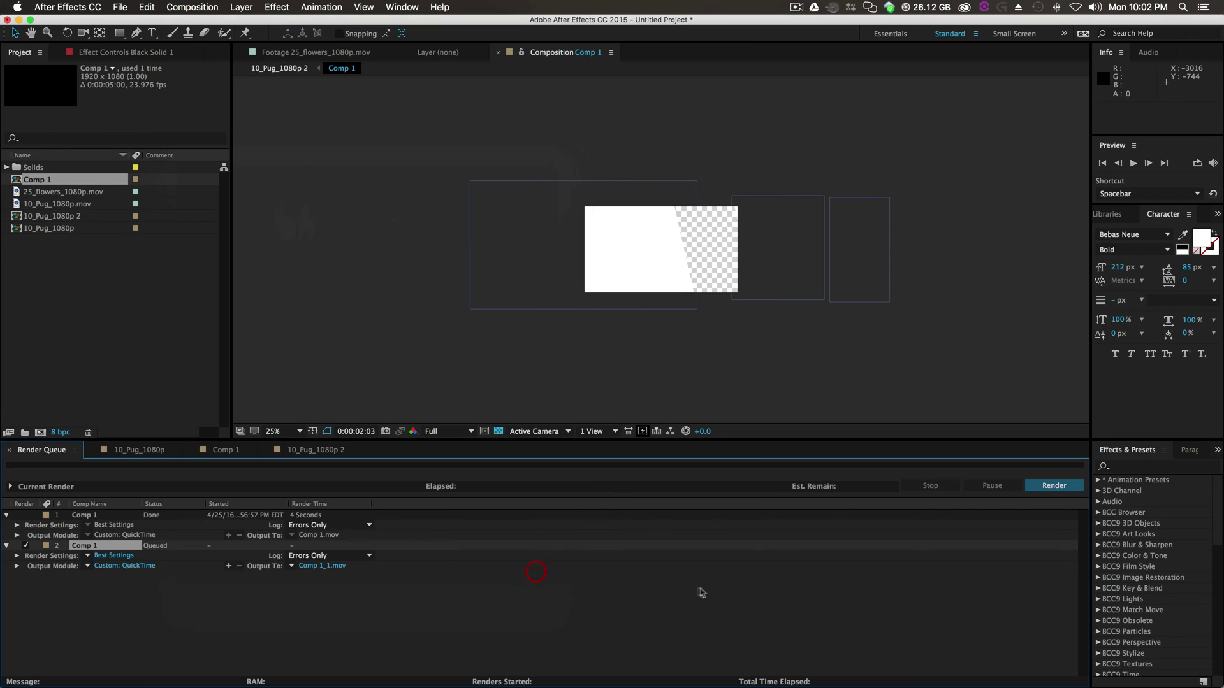
left_click(1055, 487)
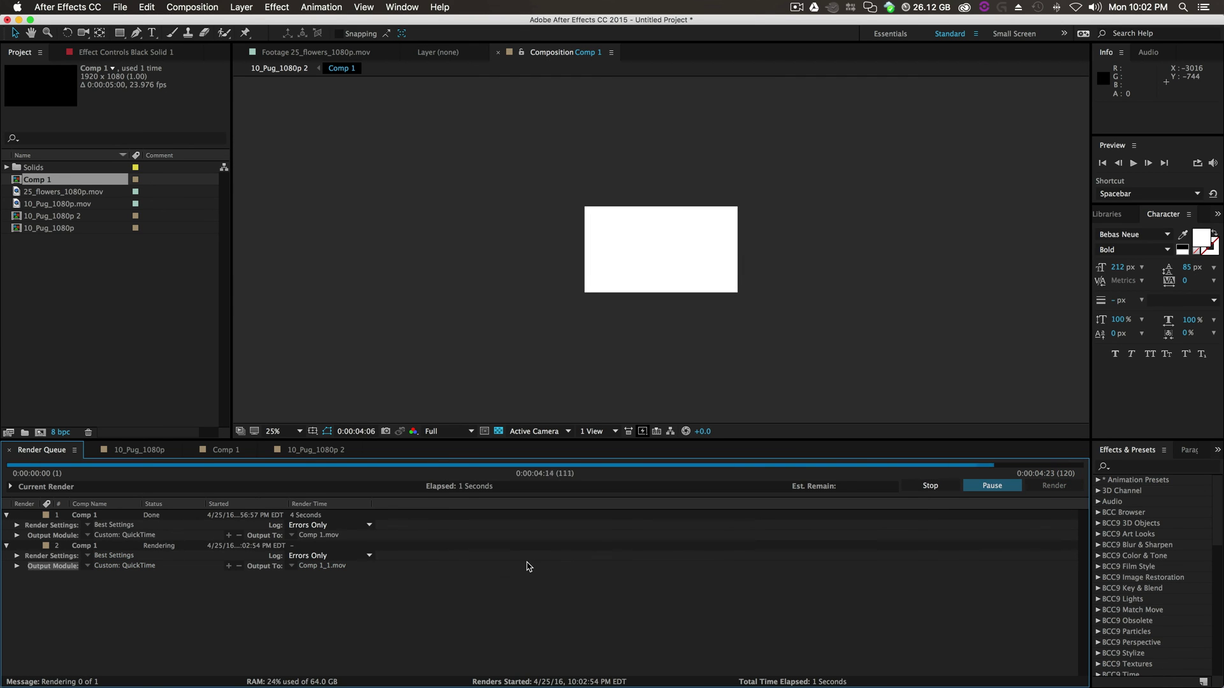
- Switch to the LUMA MATTE project in Premiere Pro, delete Comp 1.mov from it, and import the rendered Comp 1_1.mov
left_click(18, 19)
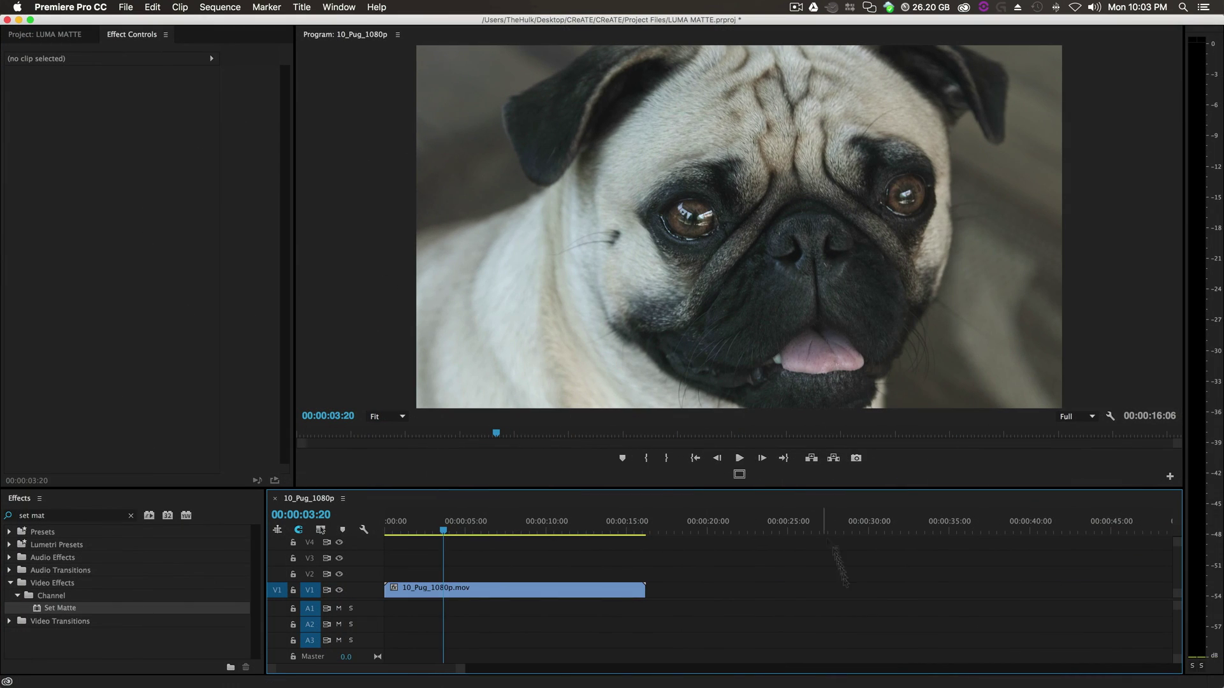
key("space")
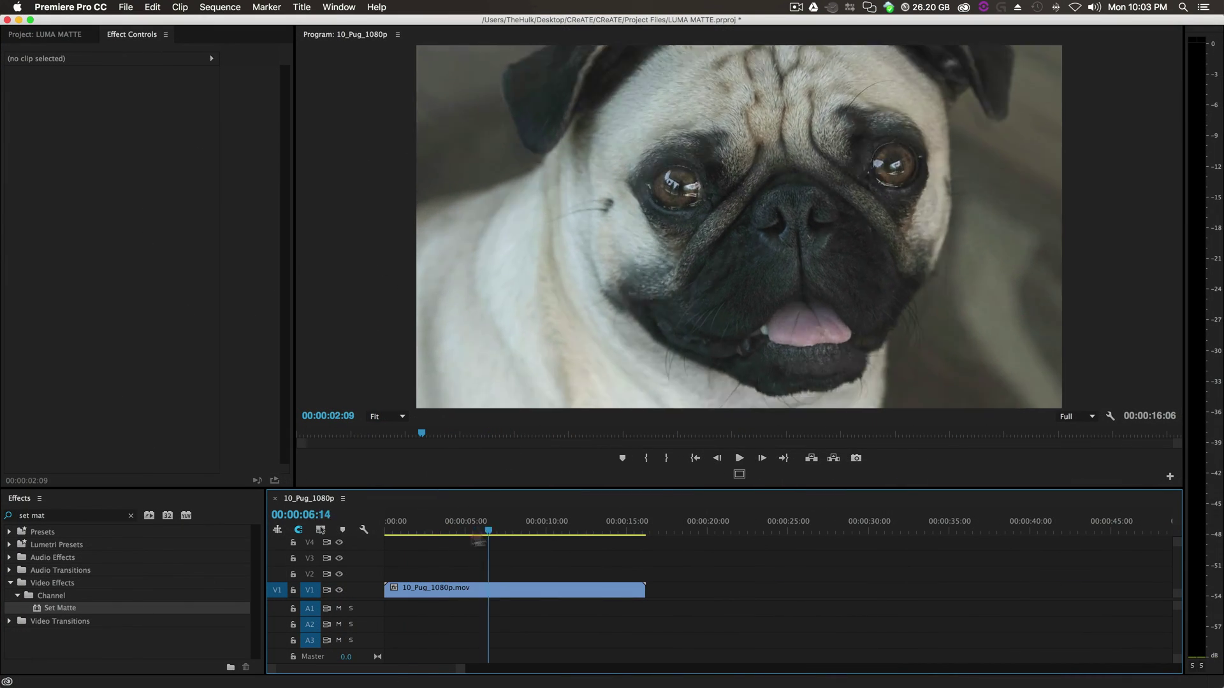
left_click(44, 34)
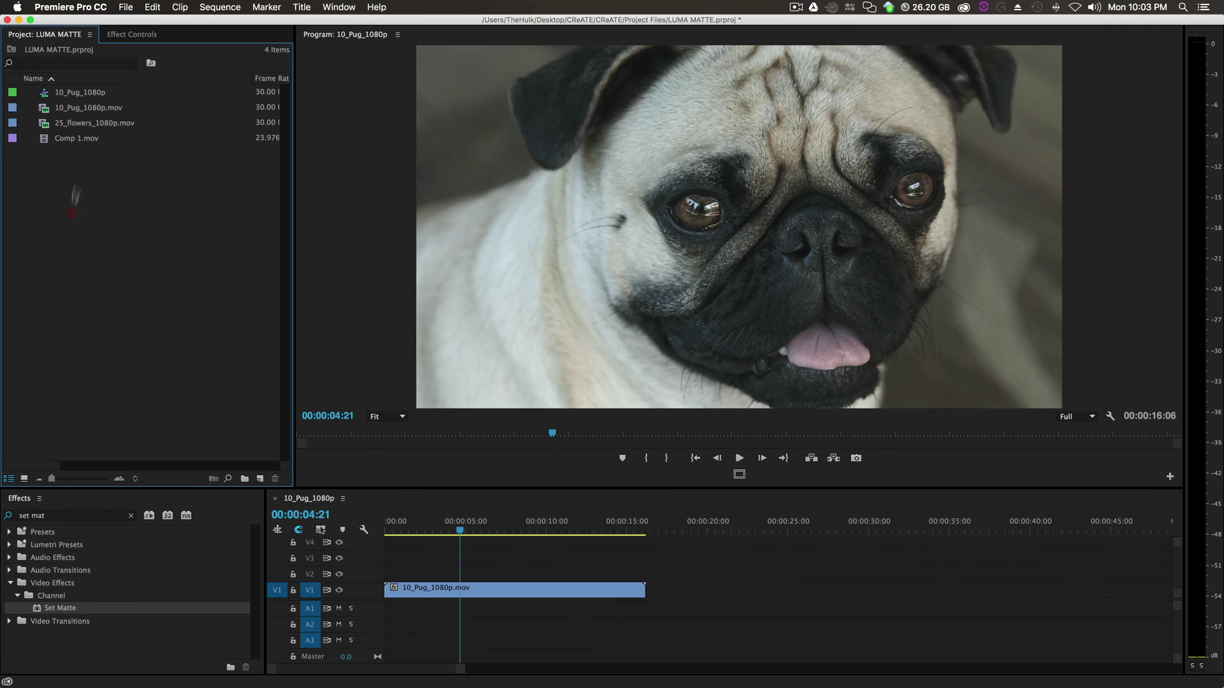
left_click(69, 139)
key("Delete")
left_click_drag(1220, 519, 86, 210)
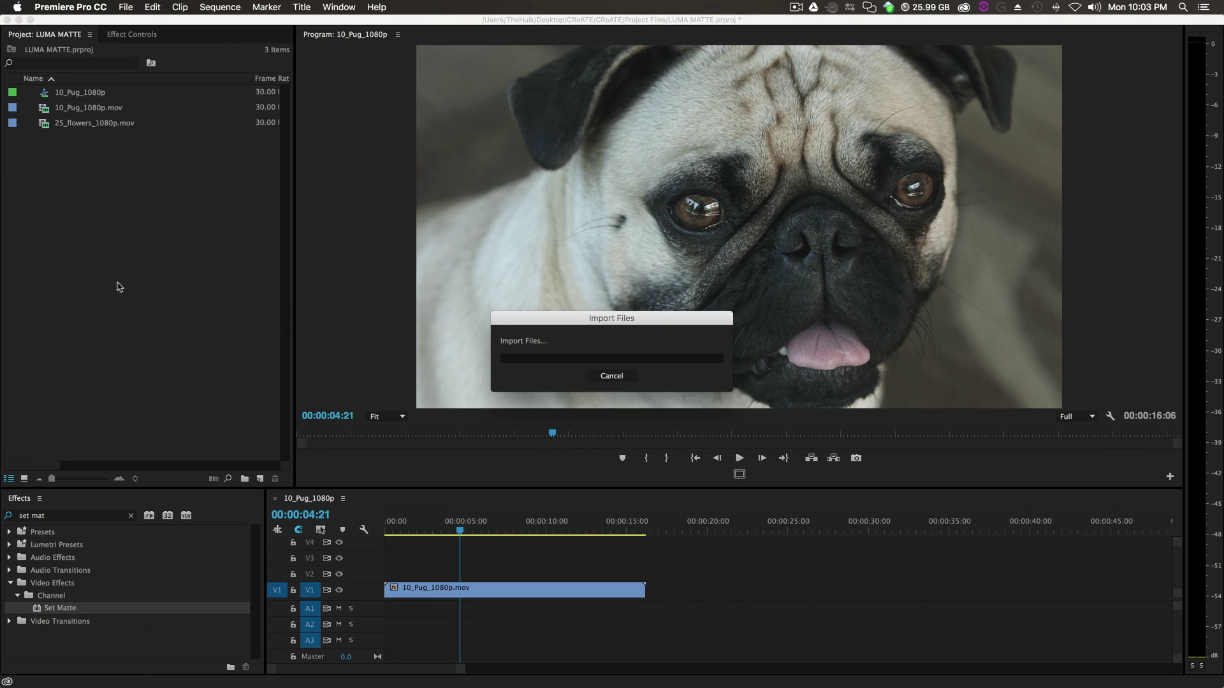
- Place 25_flowers_1080p.mov on V2 about one second into the sequence and delete its audio
left_click(128, 516)
left_click_drag(89, 123, 454, 573)
left_click(454, 641)
key("Delete")
- Place Comp 1_1.mov on V3 at about 4 seconds, above the flowers clip, and check the matte at 00:00:06:13
left_click(61, 157)
left_click_drag(63, 138, 488, 541)
left_click(459, 533)
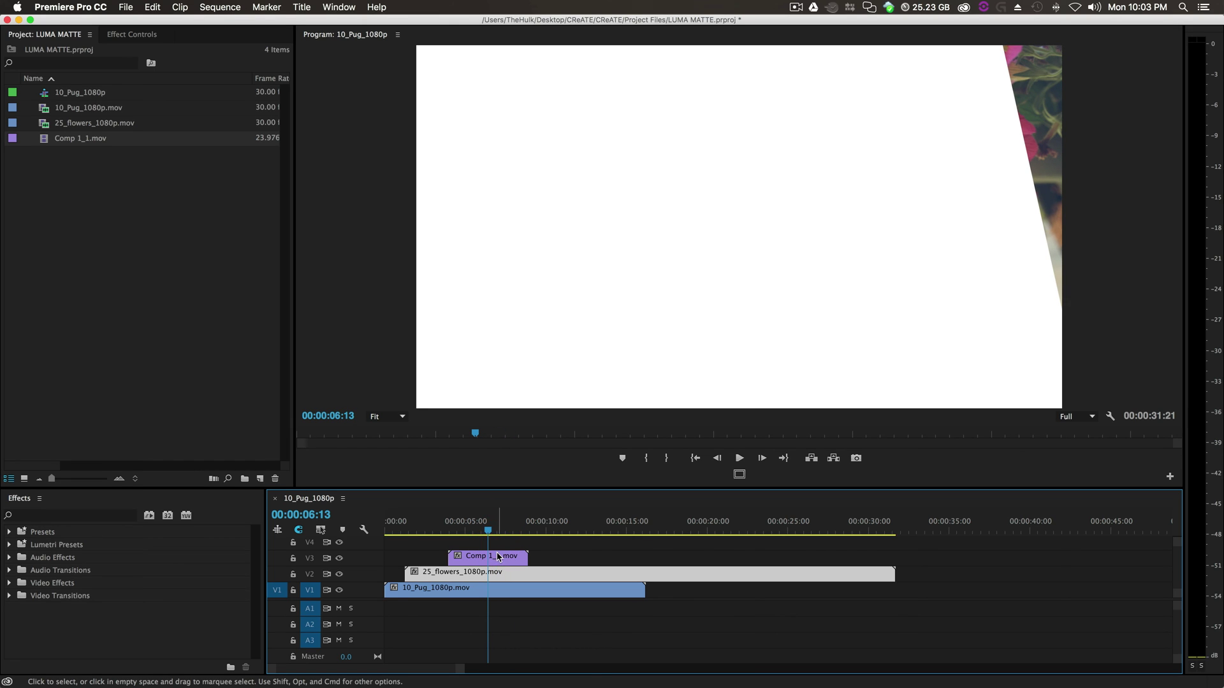
- Move 25_flowers_1080p.mov up to V4, above Comp 1_1.mov, and apply the Set Matte effect to it
left_click(502, 574)
left_click_drag(468, 578, 470, 545)
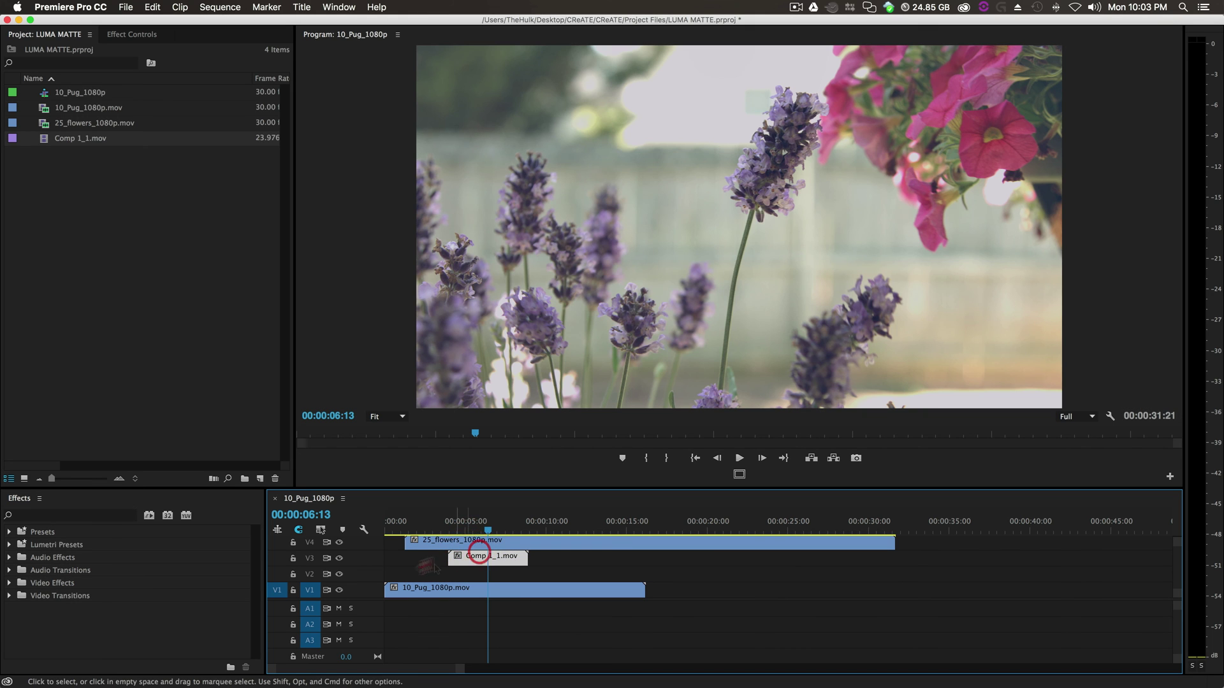
left_click(49, 516)
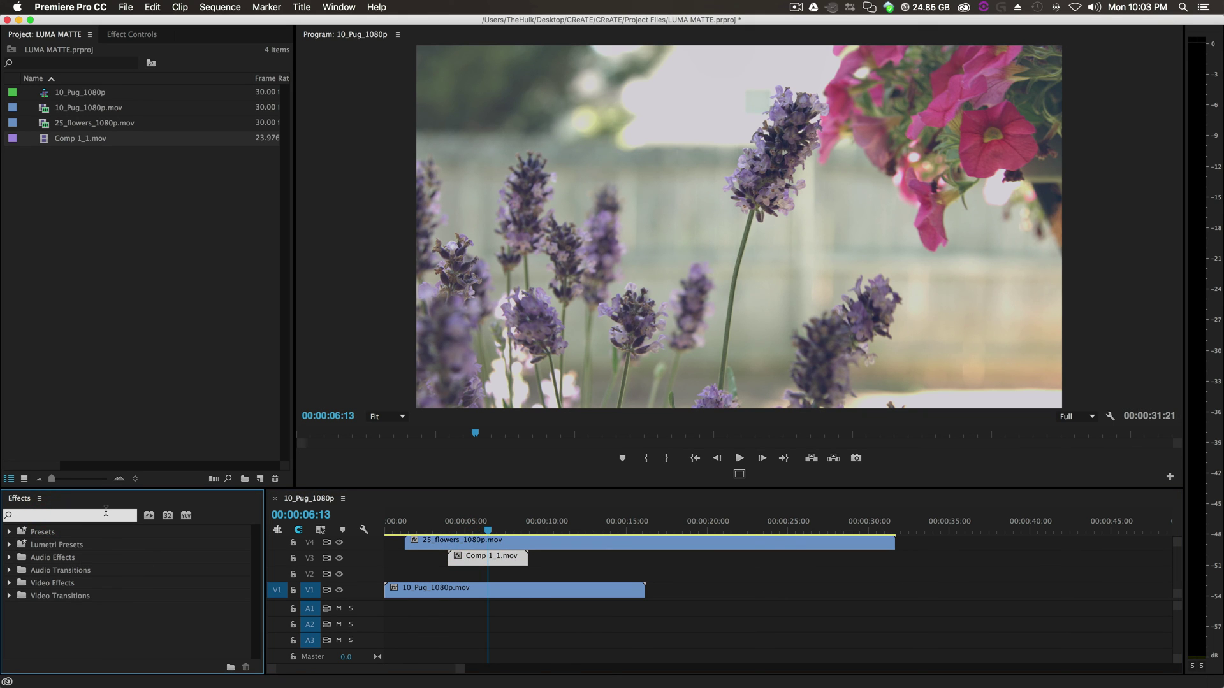
type("set m")
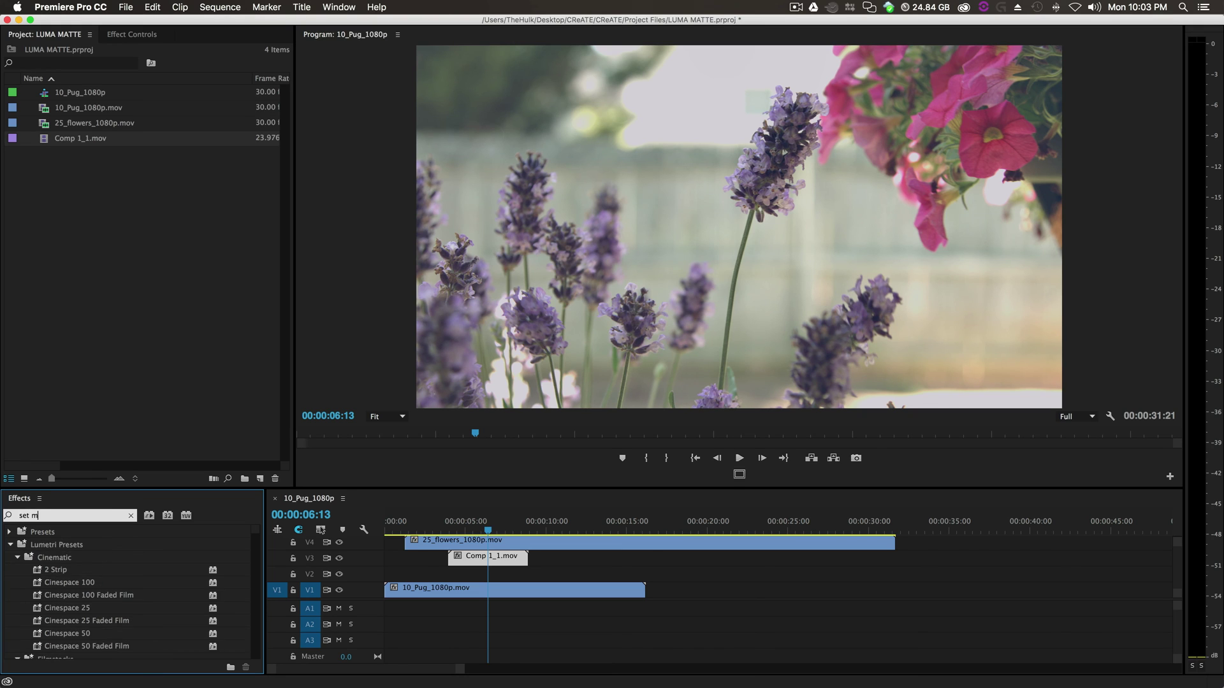
type("at")
left_click_drag(50, 614, 491, 540)
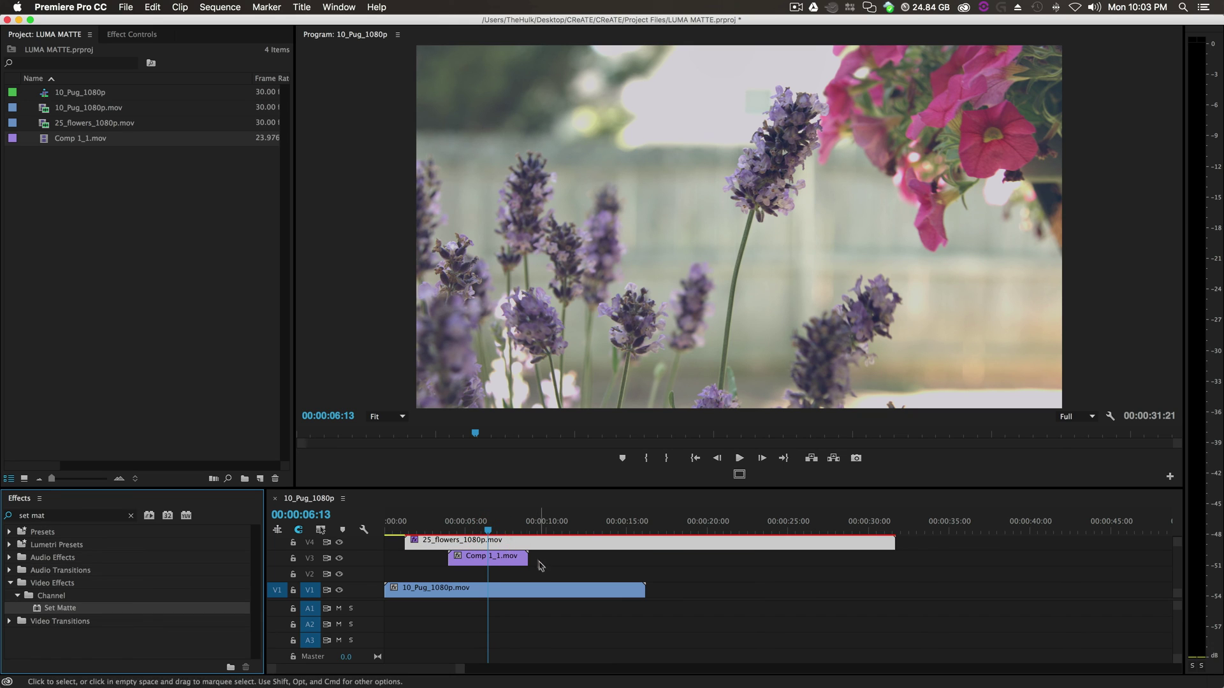
- Set the flowers clip's Set Matte to take its matte from Video 3, keep Alpha Channel as the matte source, and preview it
left_click(136, 35)
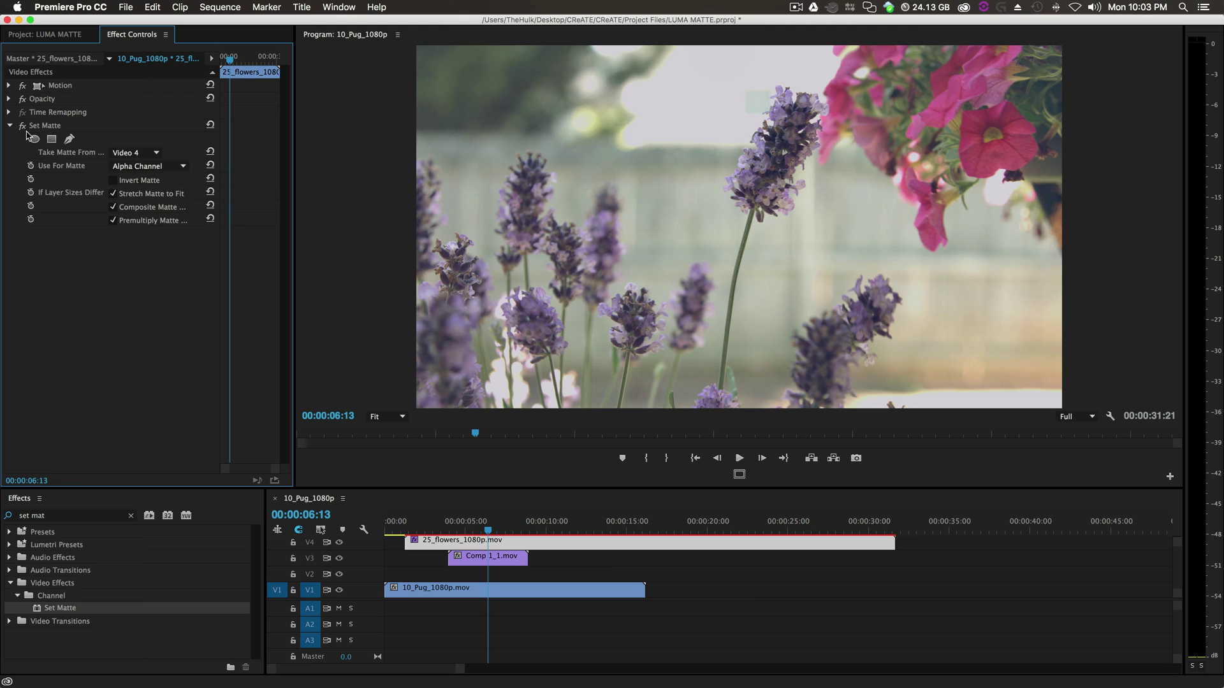
left_click(131, 153)
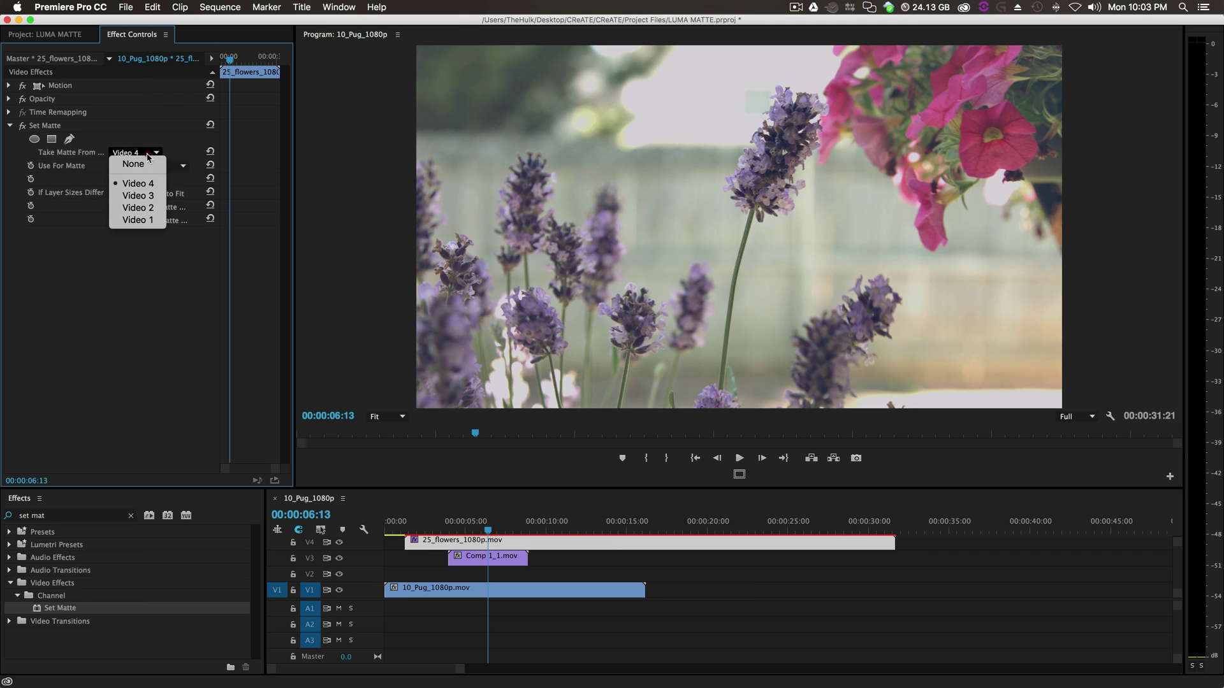
left_click(141, 197)
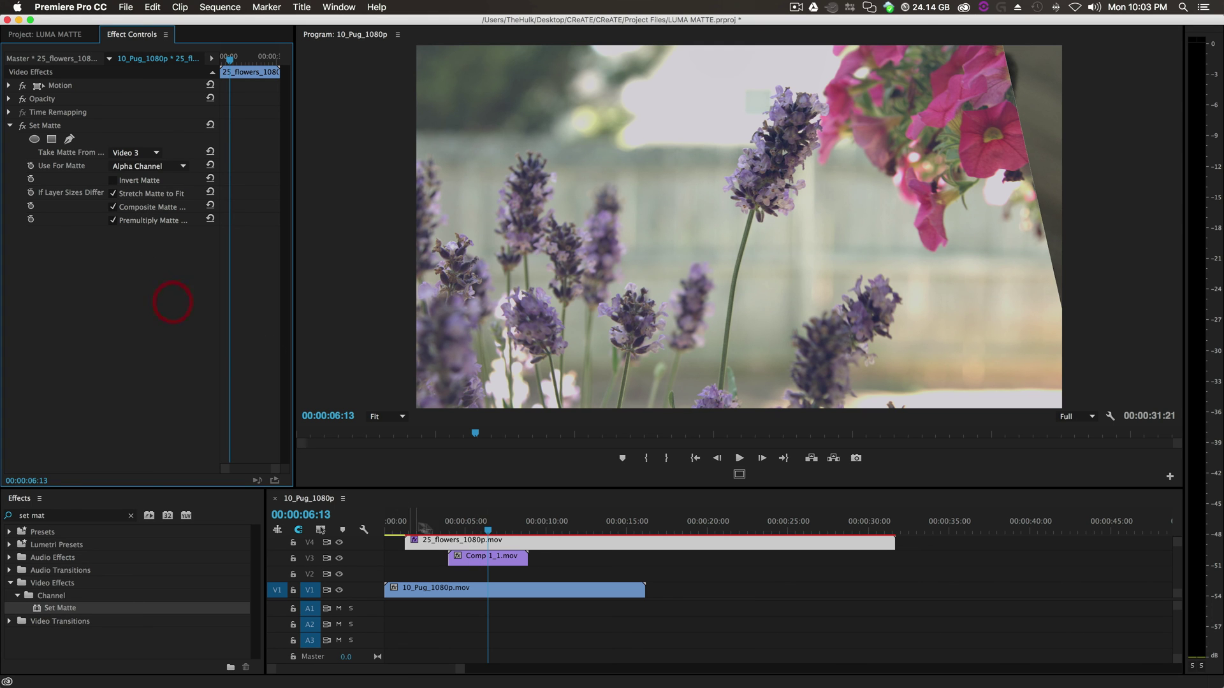
left_click_drag(486, 526, 473, 540)
key("space")
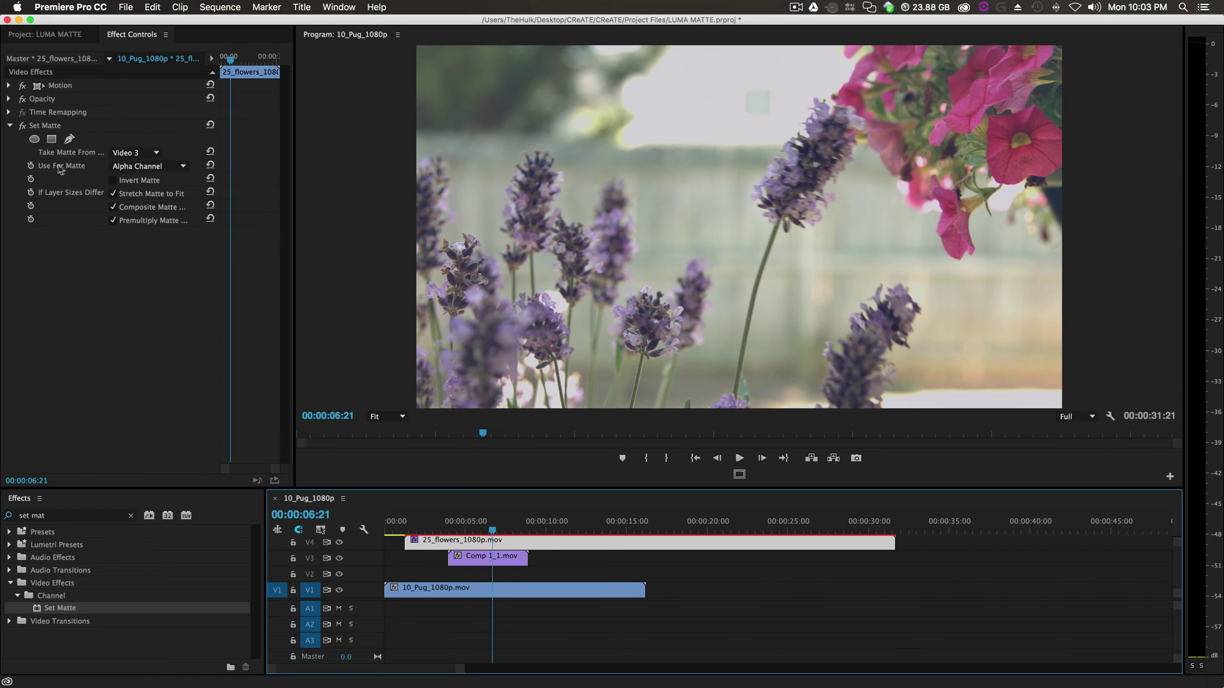
left_click(145, 167)
left_click(141, 216)
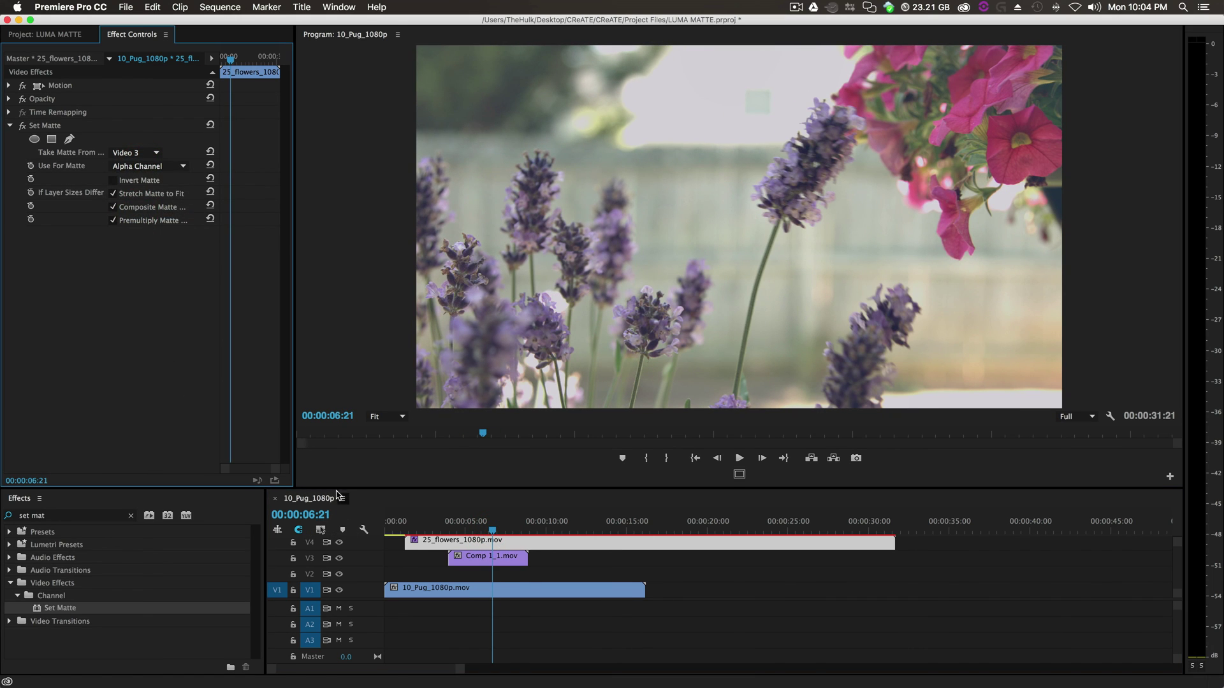
- Compare the frame at 00:00:06:01 with V4 hidden and shown to check how the matte cuts the flowers clip
left_click(340, 542)
left_click_drag(490, 535, 481, 547)
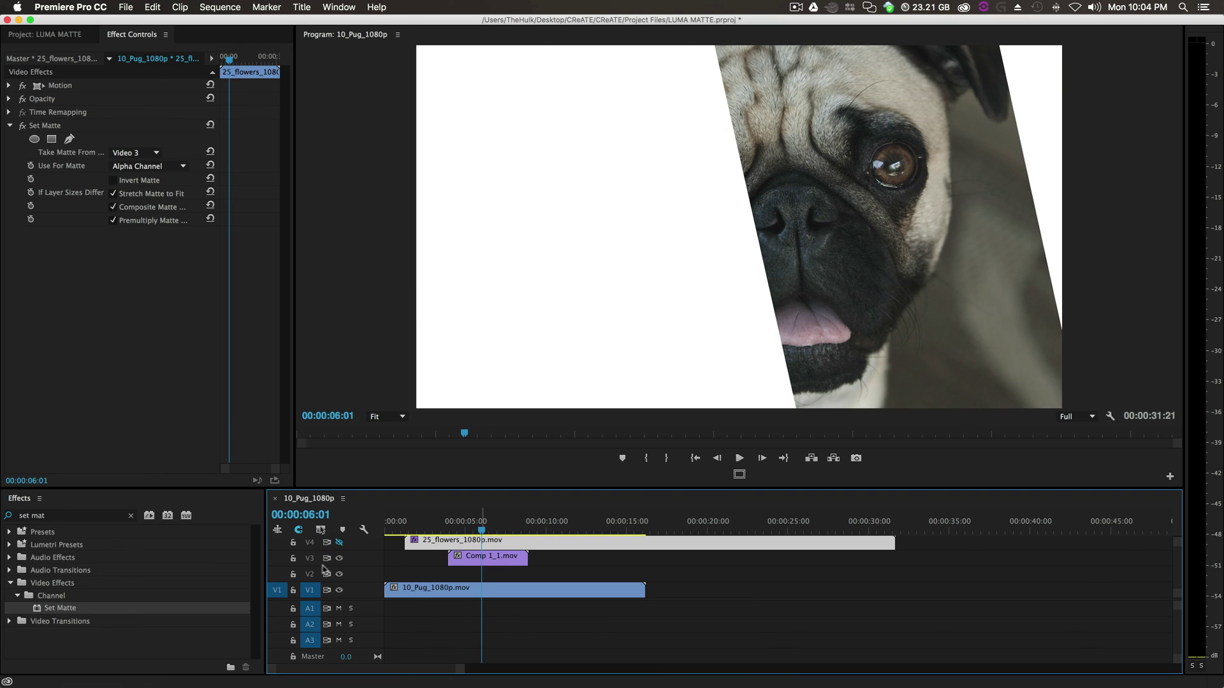
left_click(339, 542)
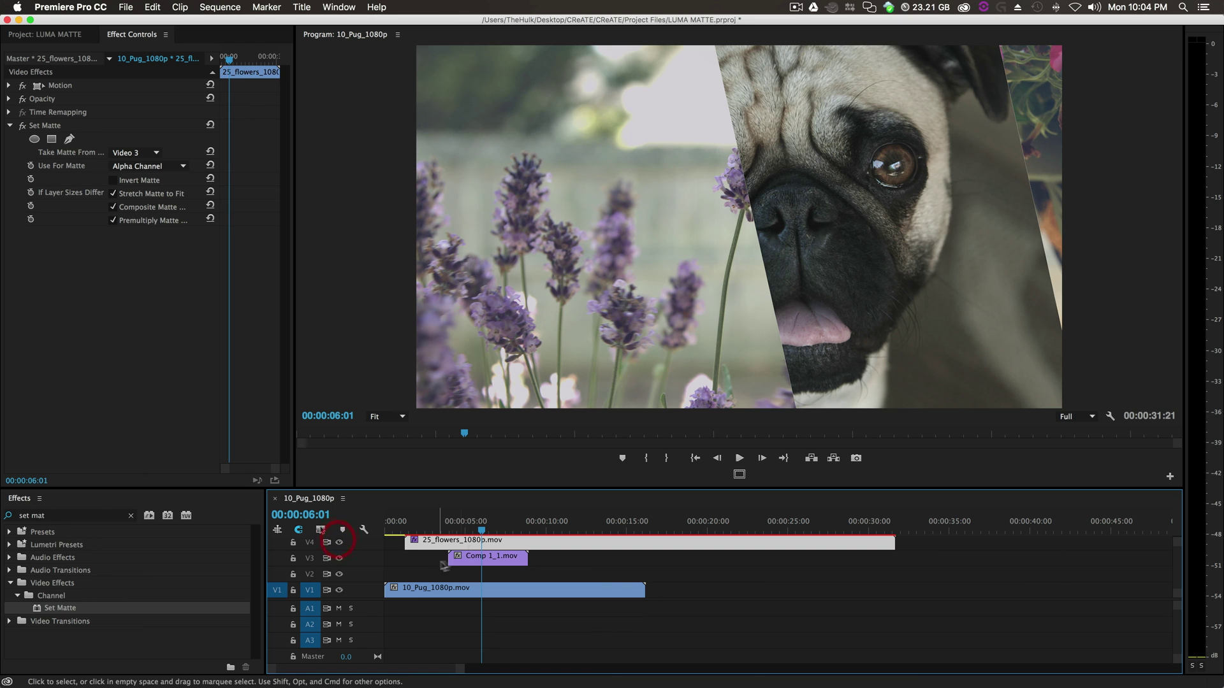
left_click(480, 529)
left_click(340, 543)
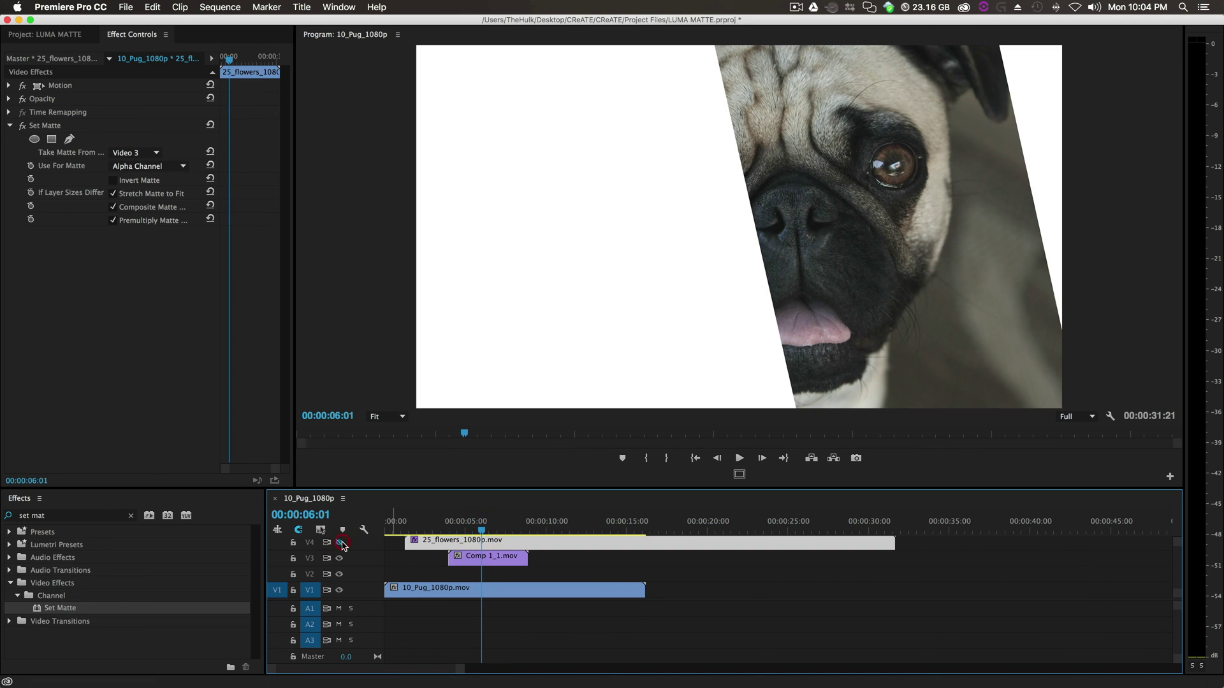
left_click(340, 542)
- Trim the start of 25_flowers_1080p.mov on V4 to line up with the start of Comp 1_1.mov
left_click_drag(484, 528, 437, 529)
key("Down")
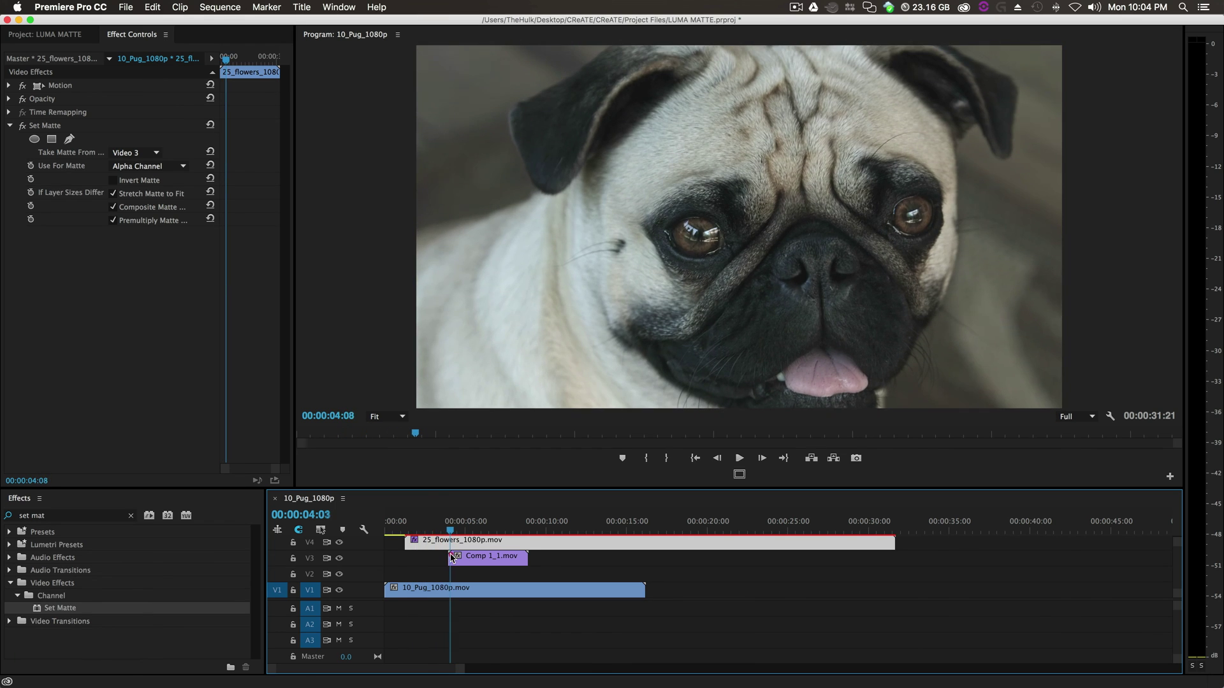
left_click_drag(407, 542, 450, 540)
- Play back the transition from just before the matte clip begins, and select Comp 1_1.mov on V3
left_click(438, 527)
left_click(739, 456)
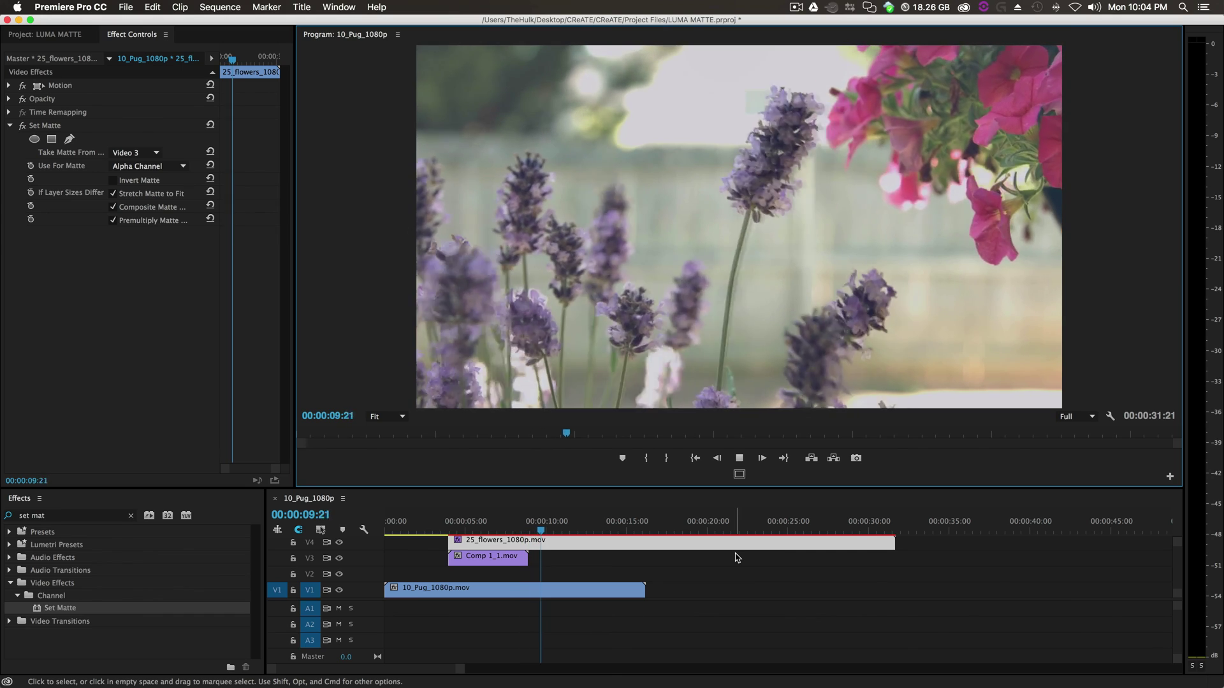
key("space")
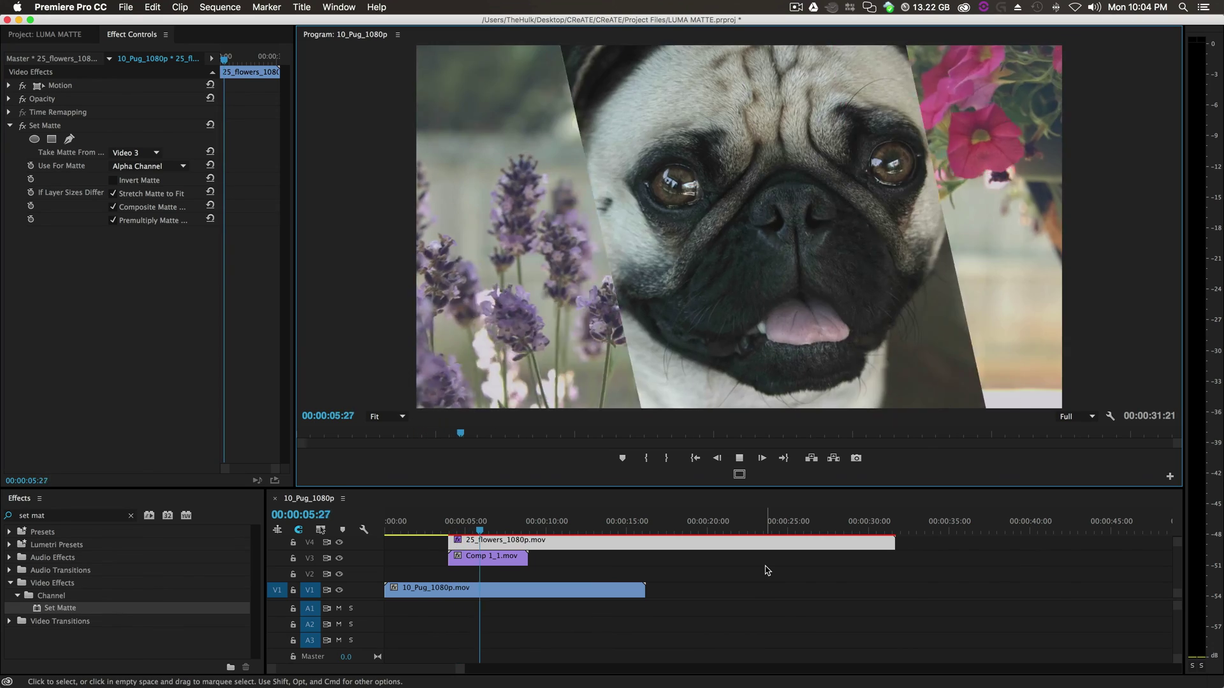
left_click(491, 555)
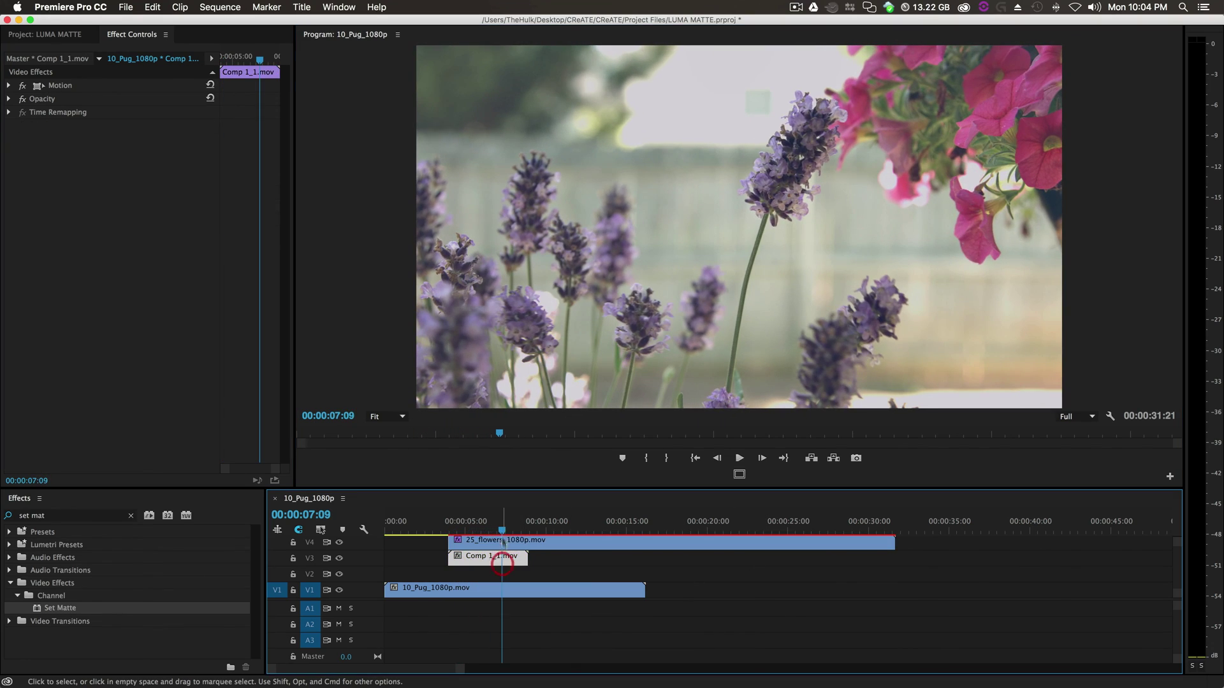